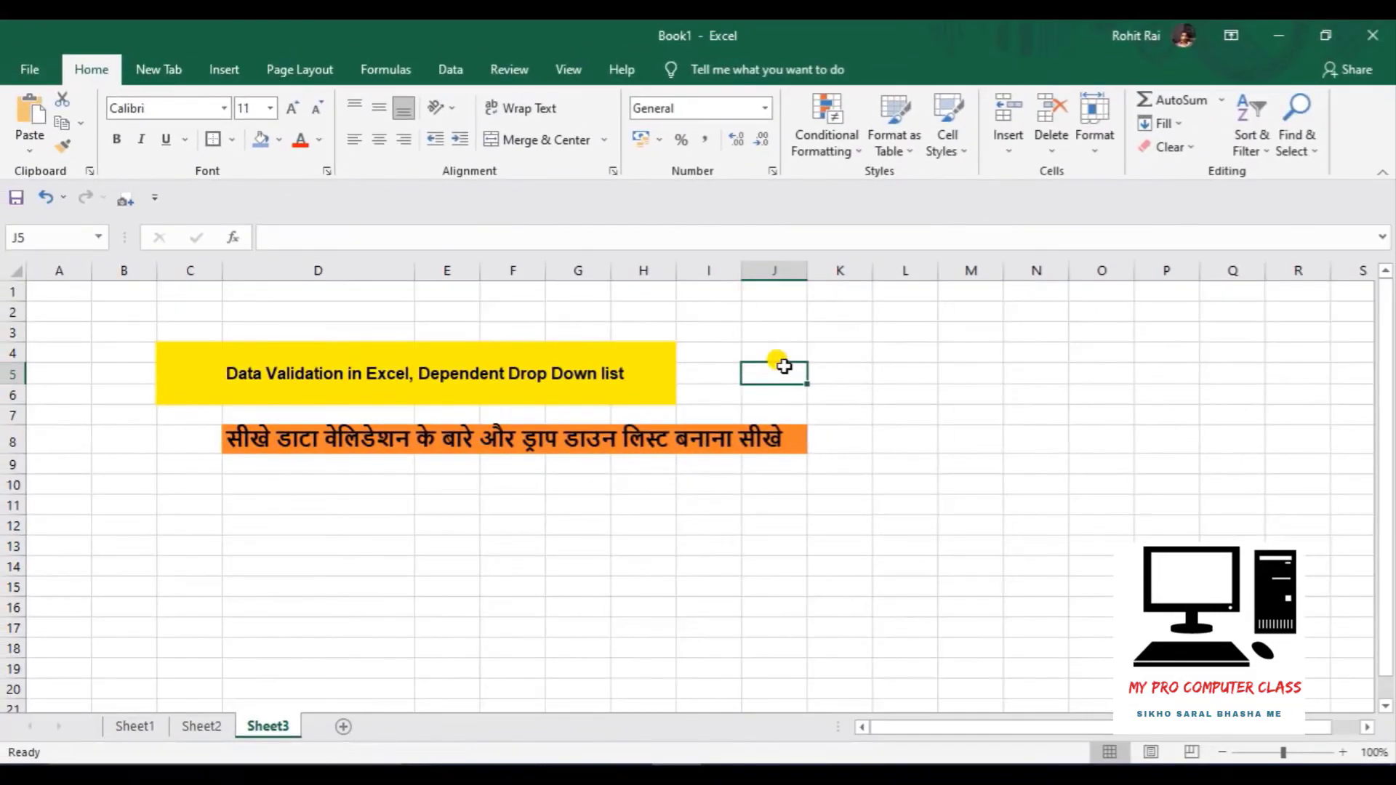
Open Sheet1, which holds the COUNTRY and STATE table and the country lists
left_click(197, 746)
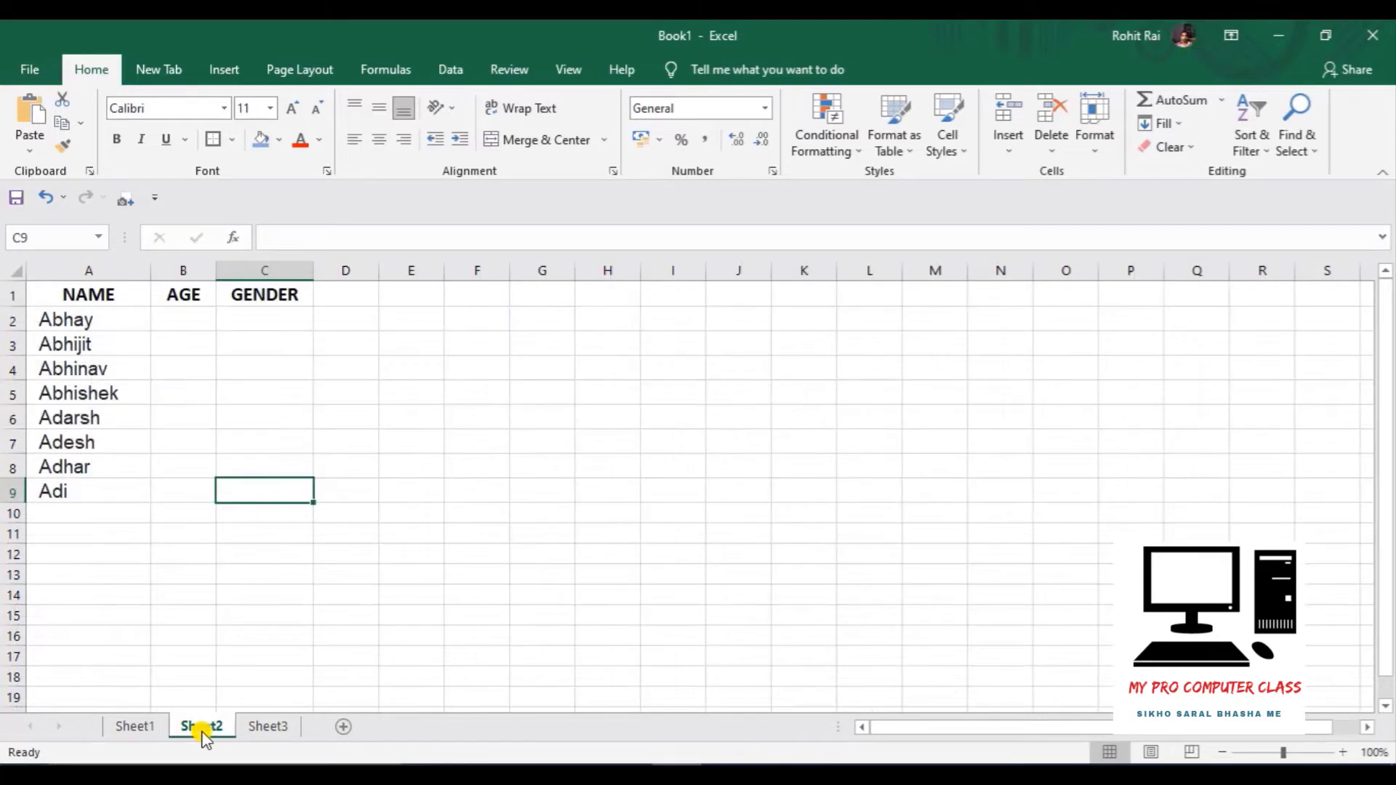
left_click(149, 726)
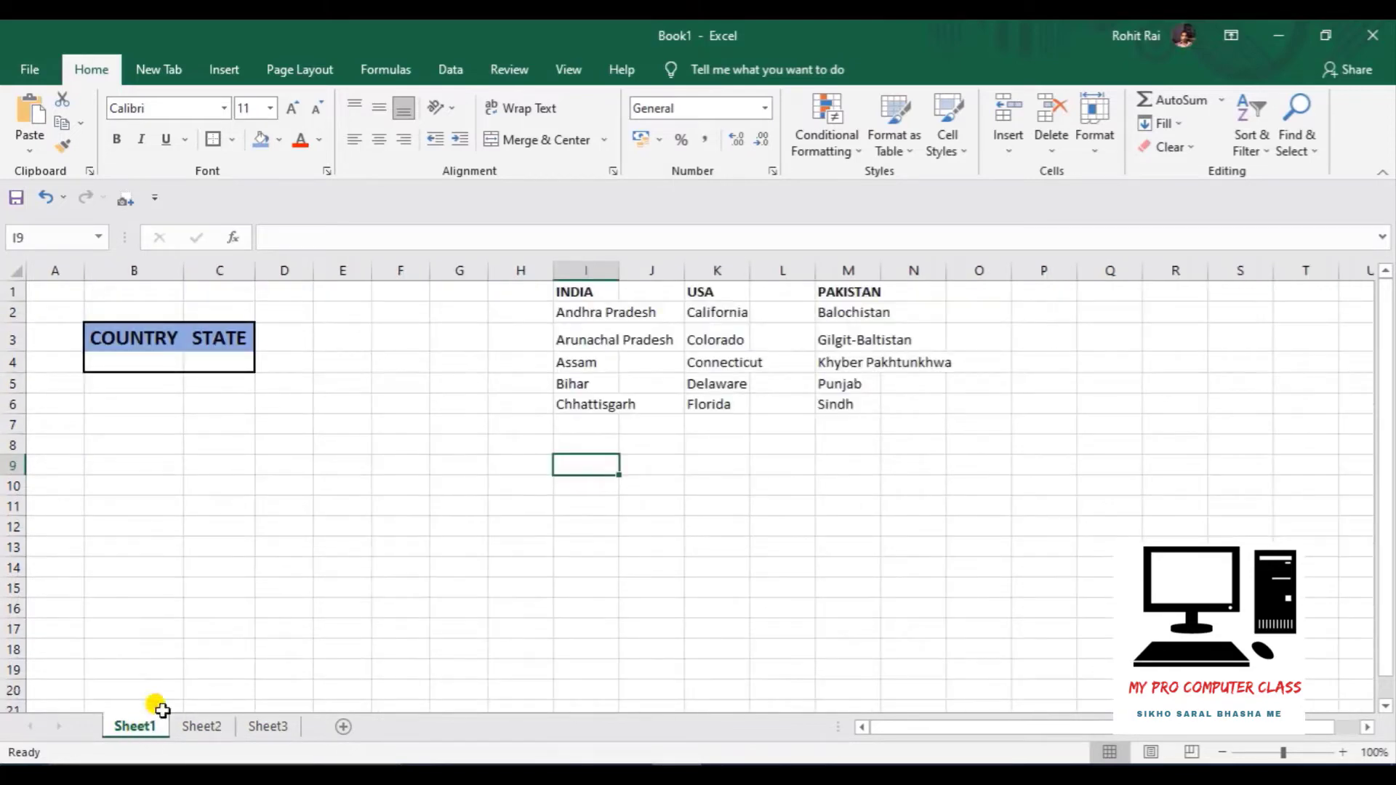
left_click(691, 507)
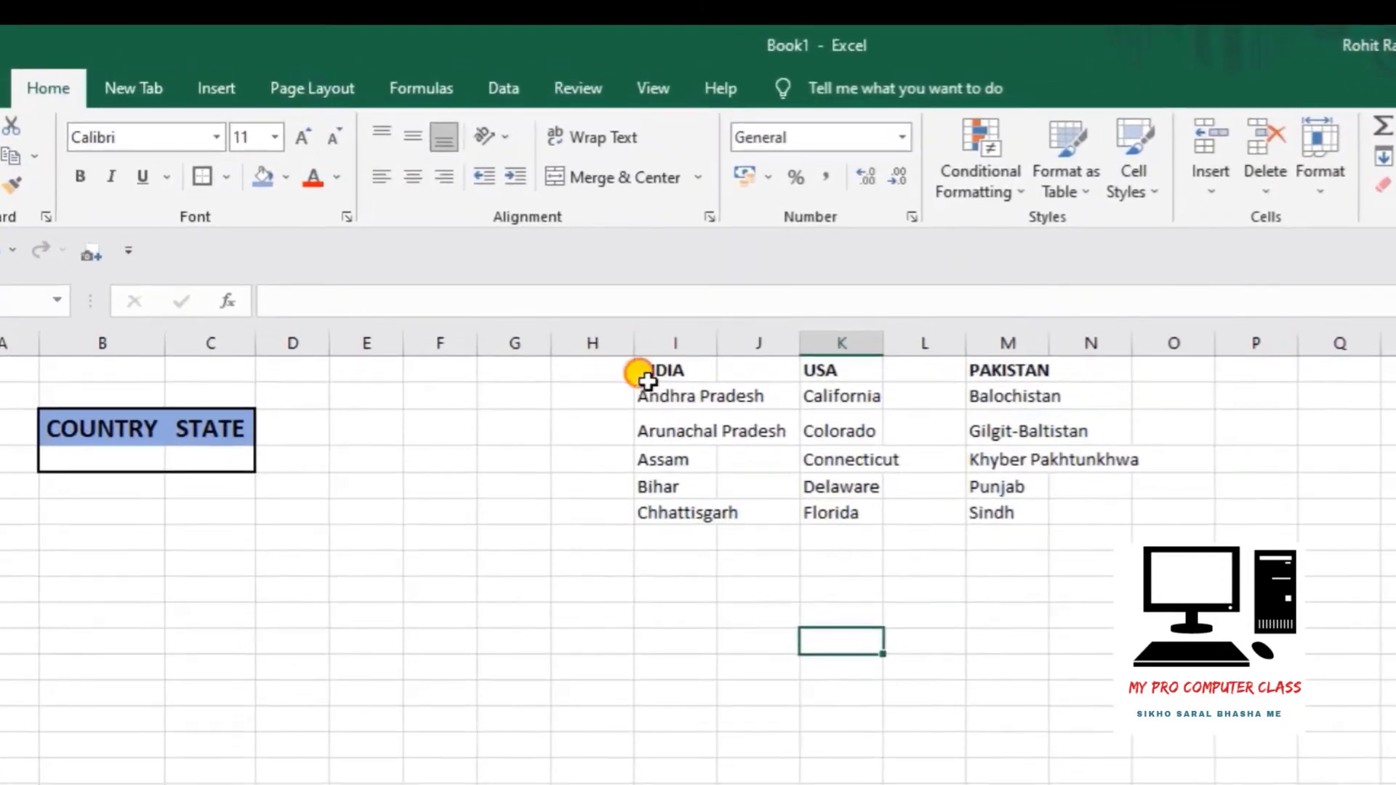
Open the data validation settings for the INDIA list in cells I1:I6
left_click(586, 318)
left_click_drag(586, 320, 581, 436)
mouse_move(644, 513)
left_mouse_down()
mouse_move(639, 530)
mouse_move(643, 371)
mouse_move(642, 515)
left_mouse_up()
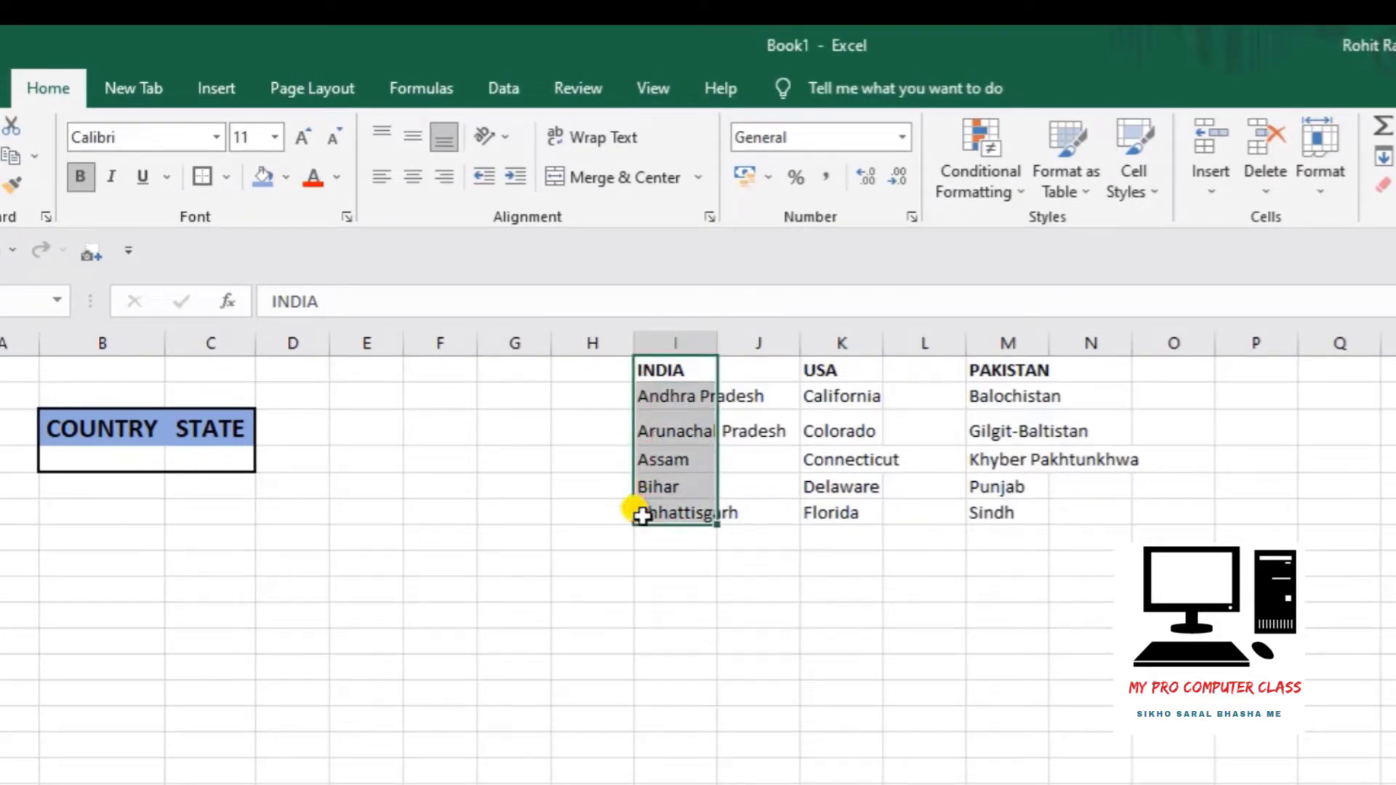
left_click(502, 107)
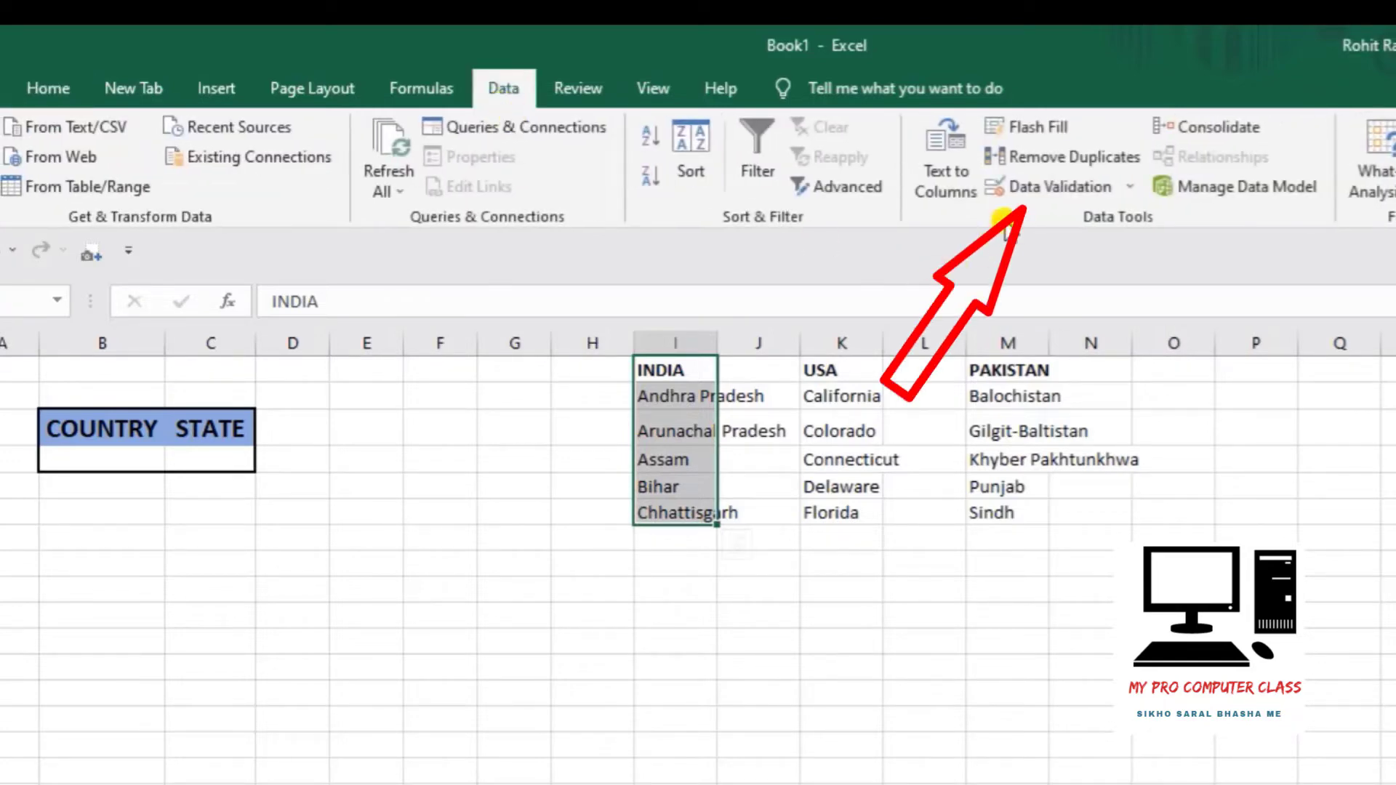
left_click(1127, 189)
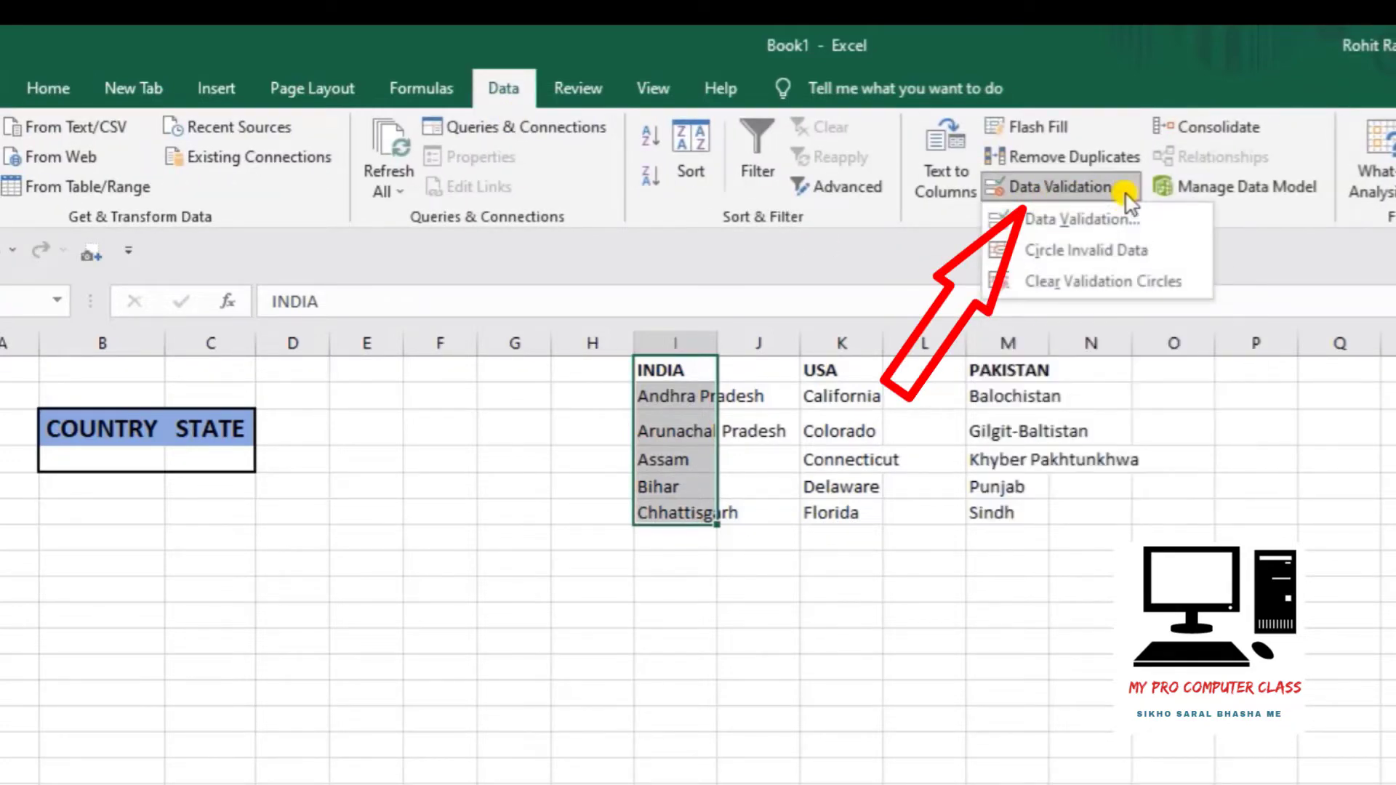
left_click(1084, 223)
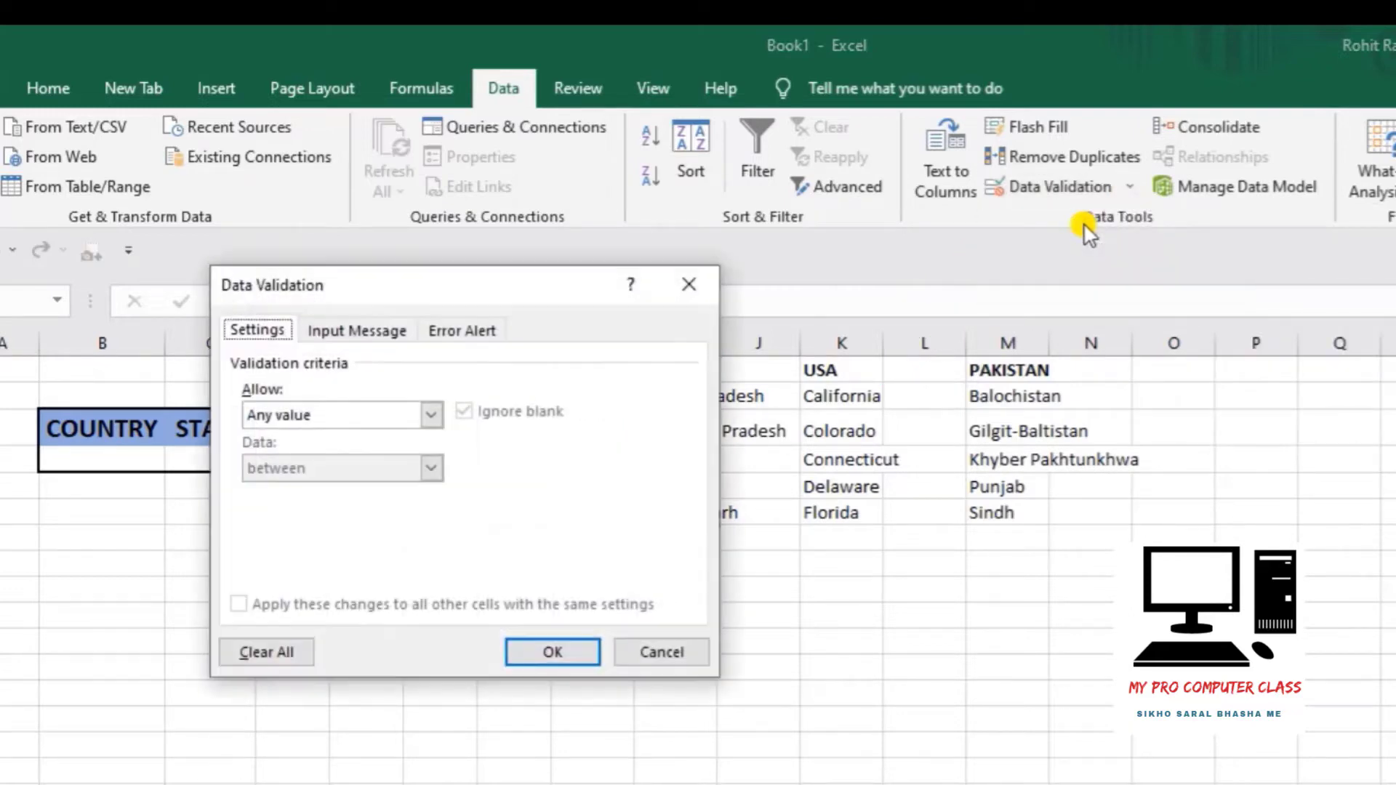
Restrict cells I1:I6 to a list with the source =$I$1:$I$6 and apply the validation
left_click(431, 415)
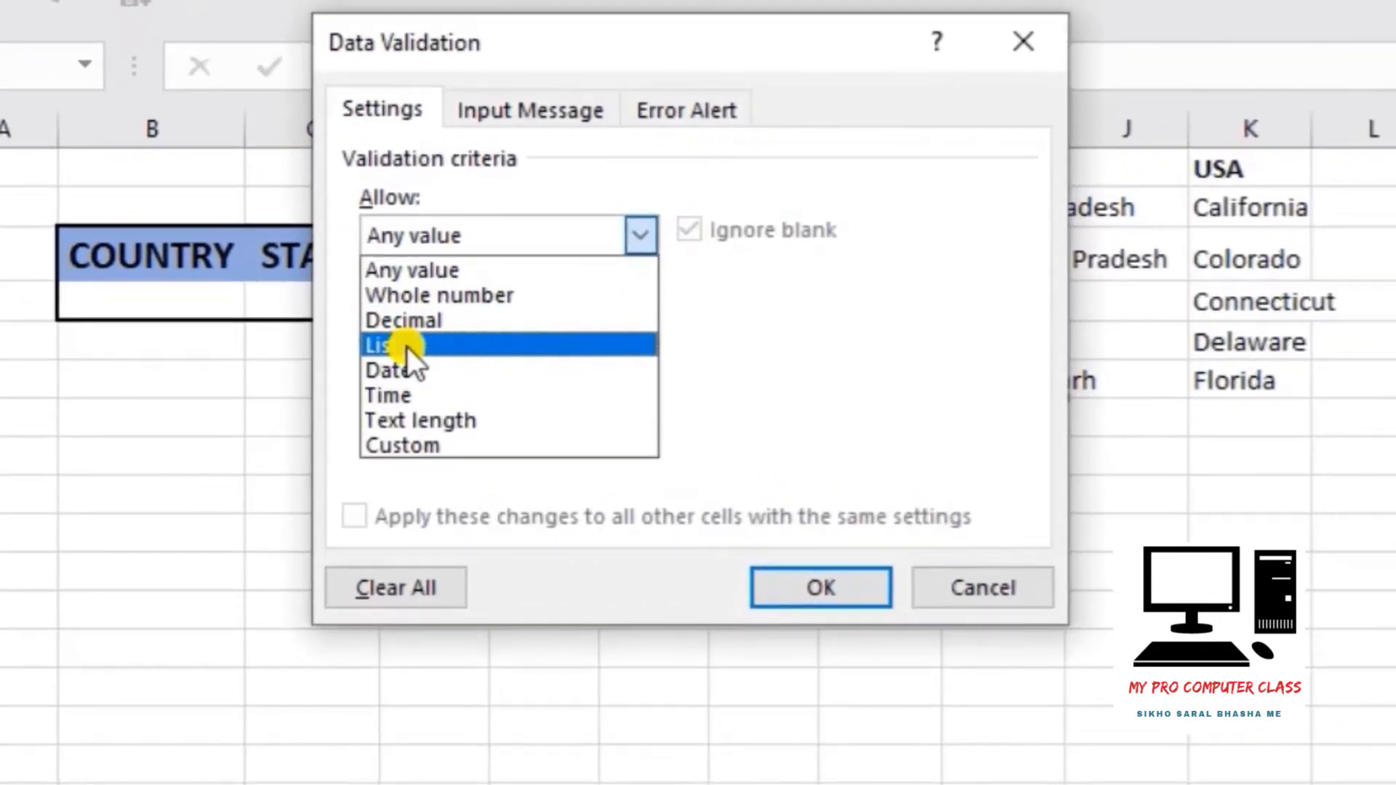
left_click(407, 347)
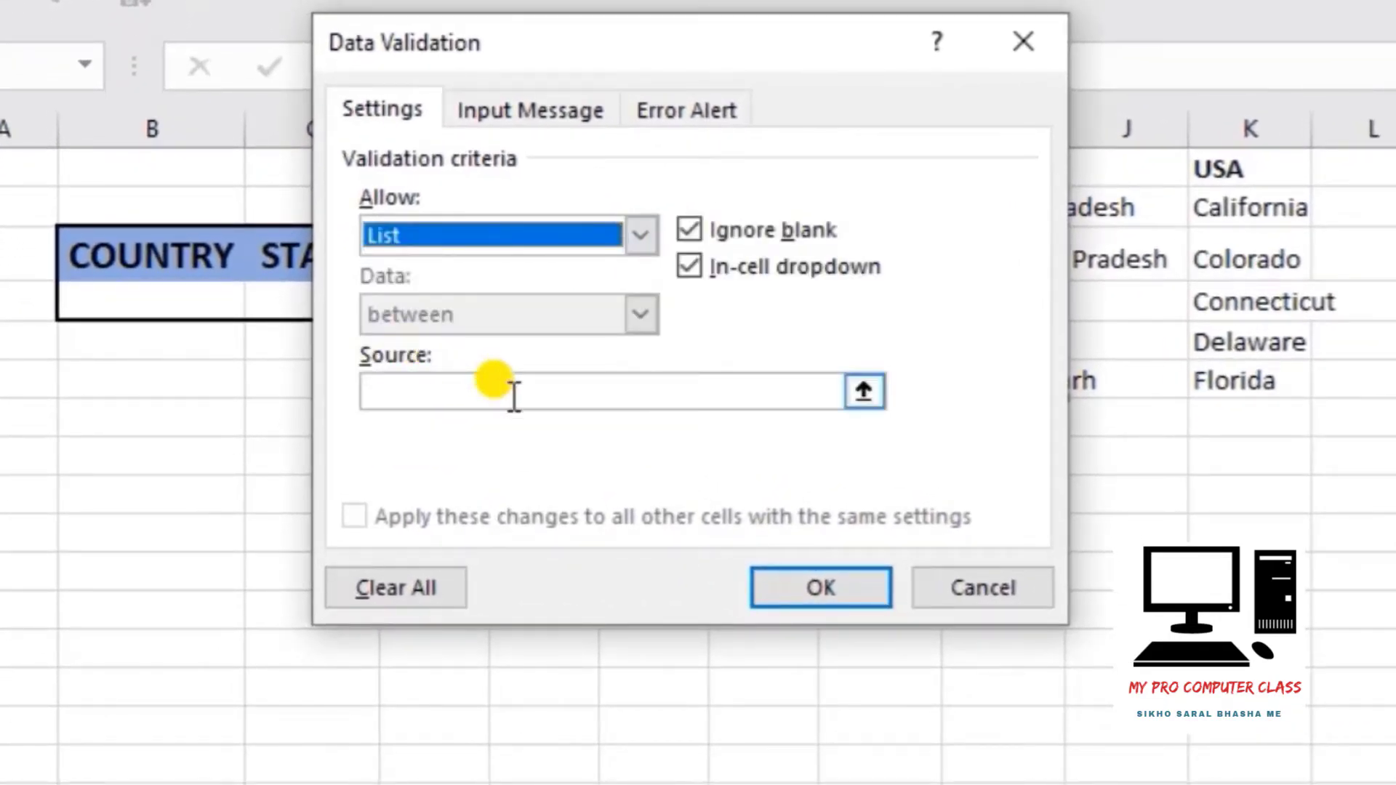
left_click_drag(663, 50, 439, 23)
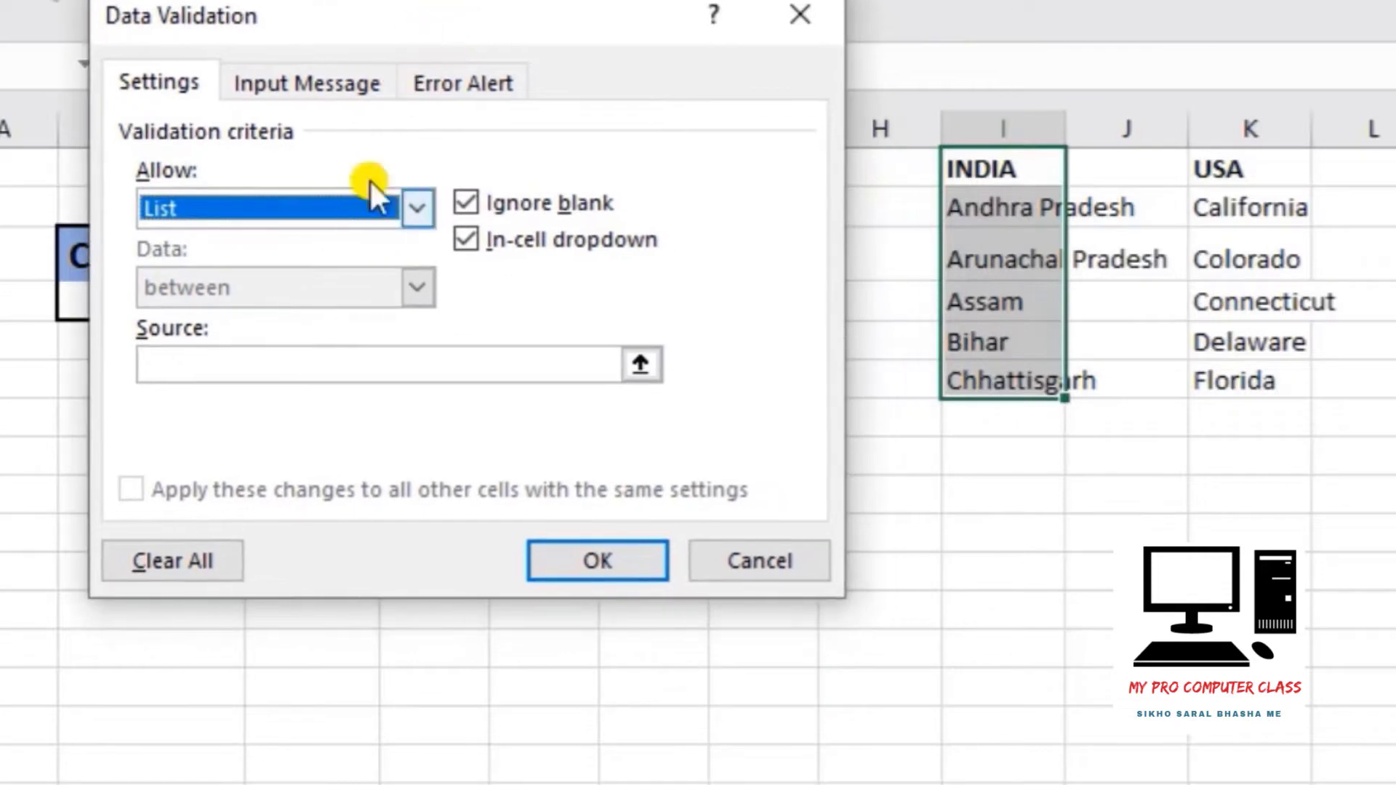
left_click(290, 366)
left_click_drag(960, 162, 976, 368)
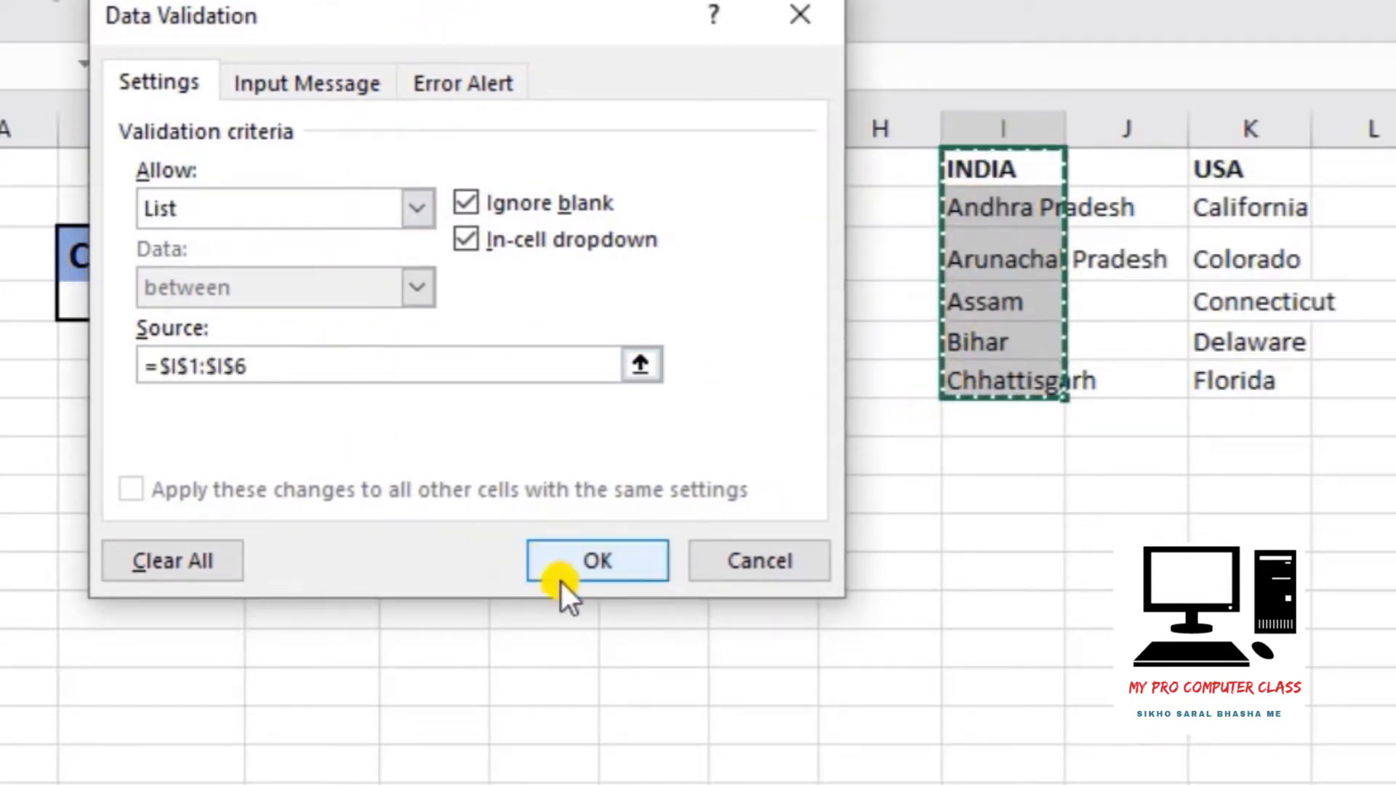
left_click(604, 561)
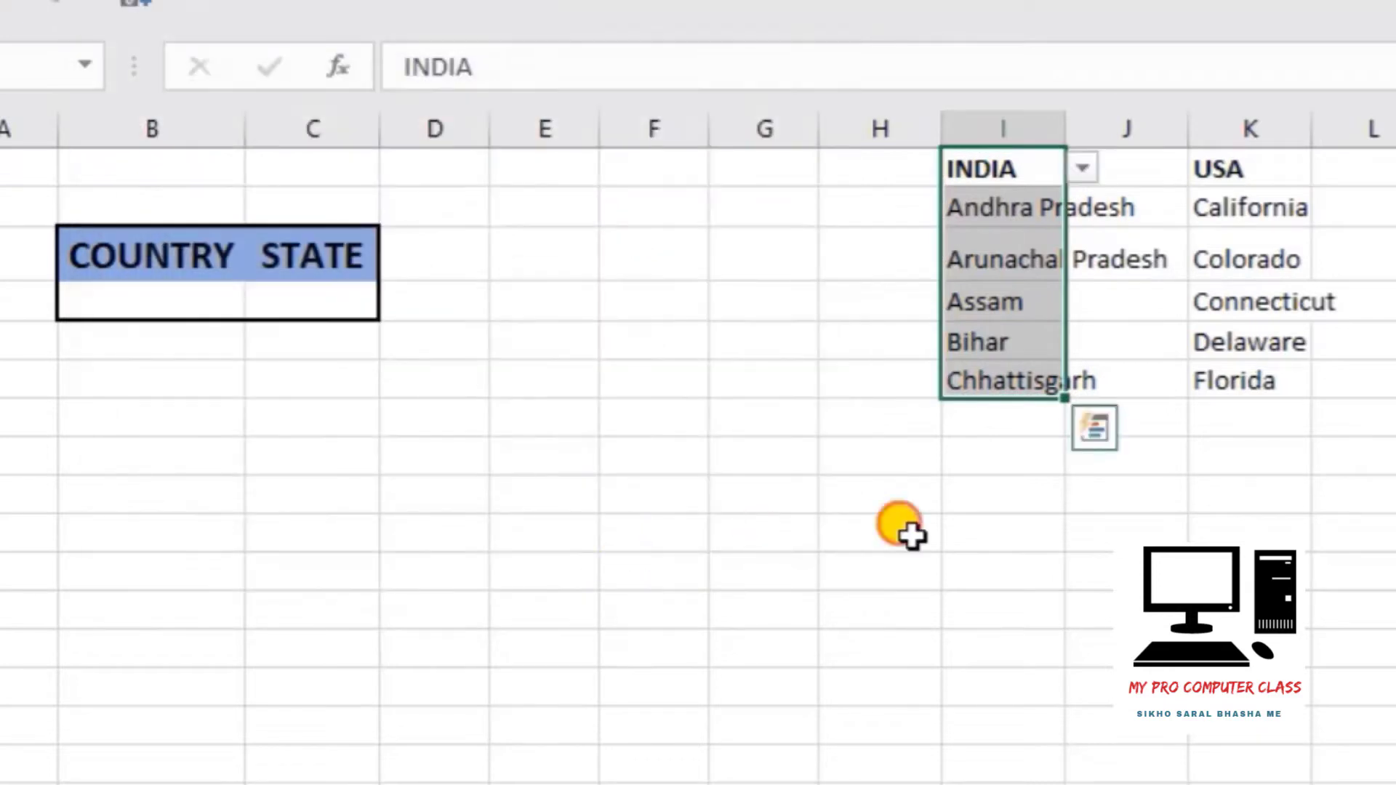
Test the drop-down lists in the Andhra Pradesh and Assam cells, choosing Andhra Pradesh in I2
left_click(904, 530)
left_click(1041, 193)
left_click(1078, 218)
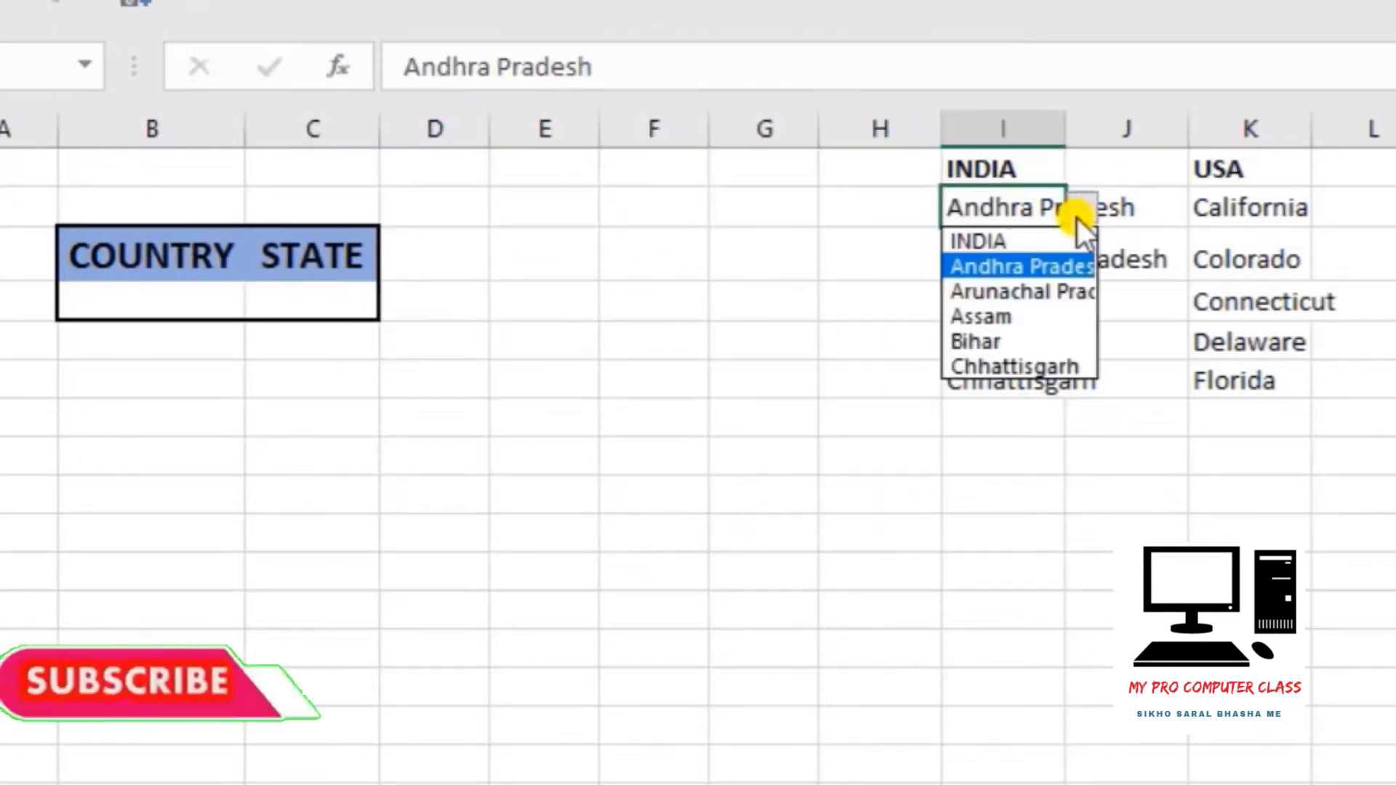
left_click(1050, 178)
left_click(997, 305)
left_click(1087, 301)
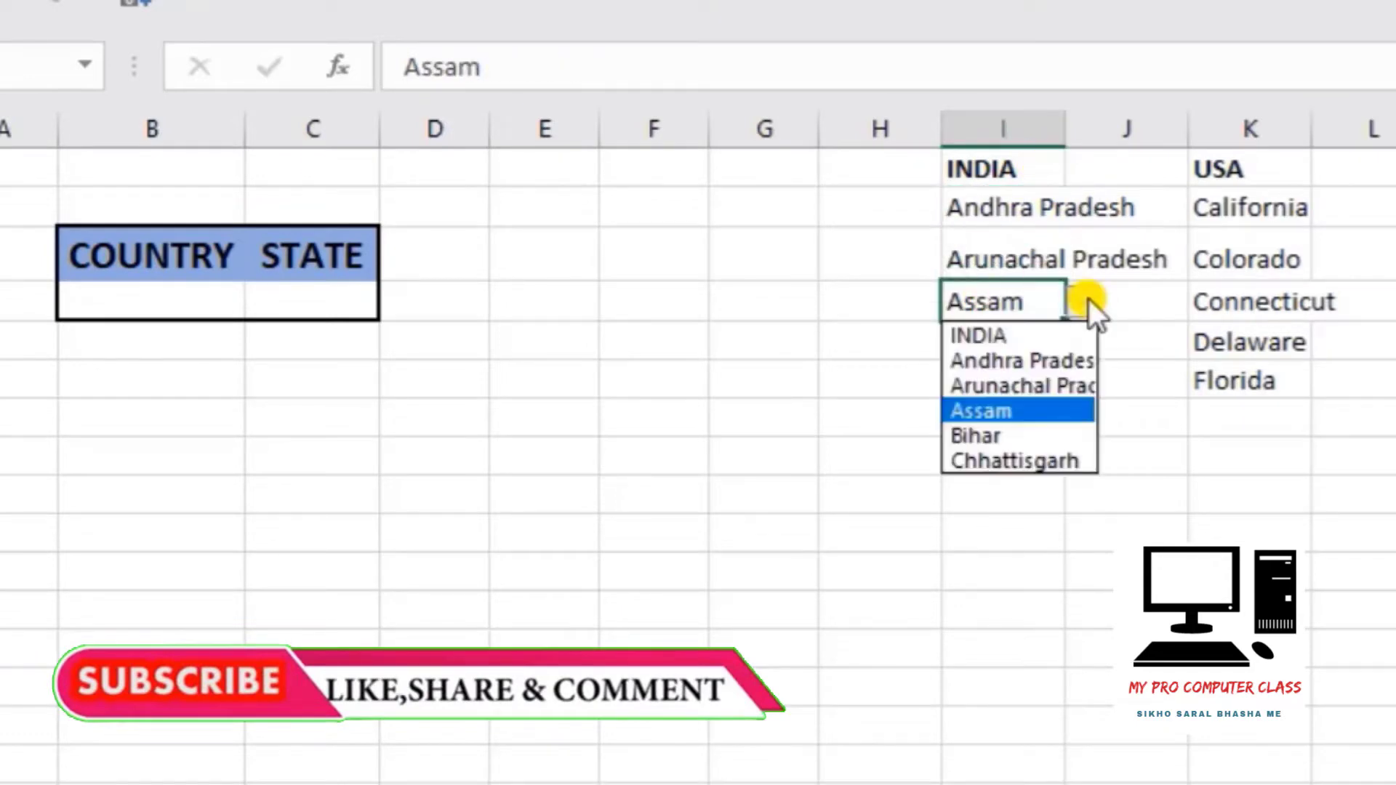
key("Escape")
left_click(1000, 208)
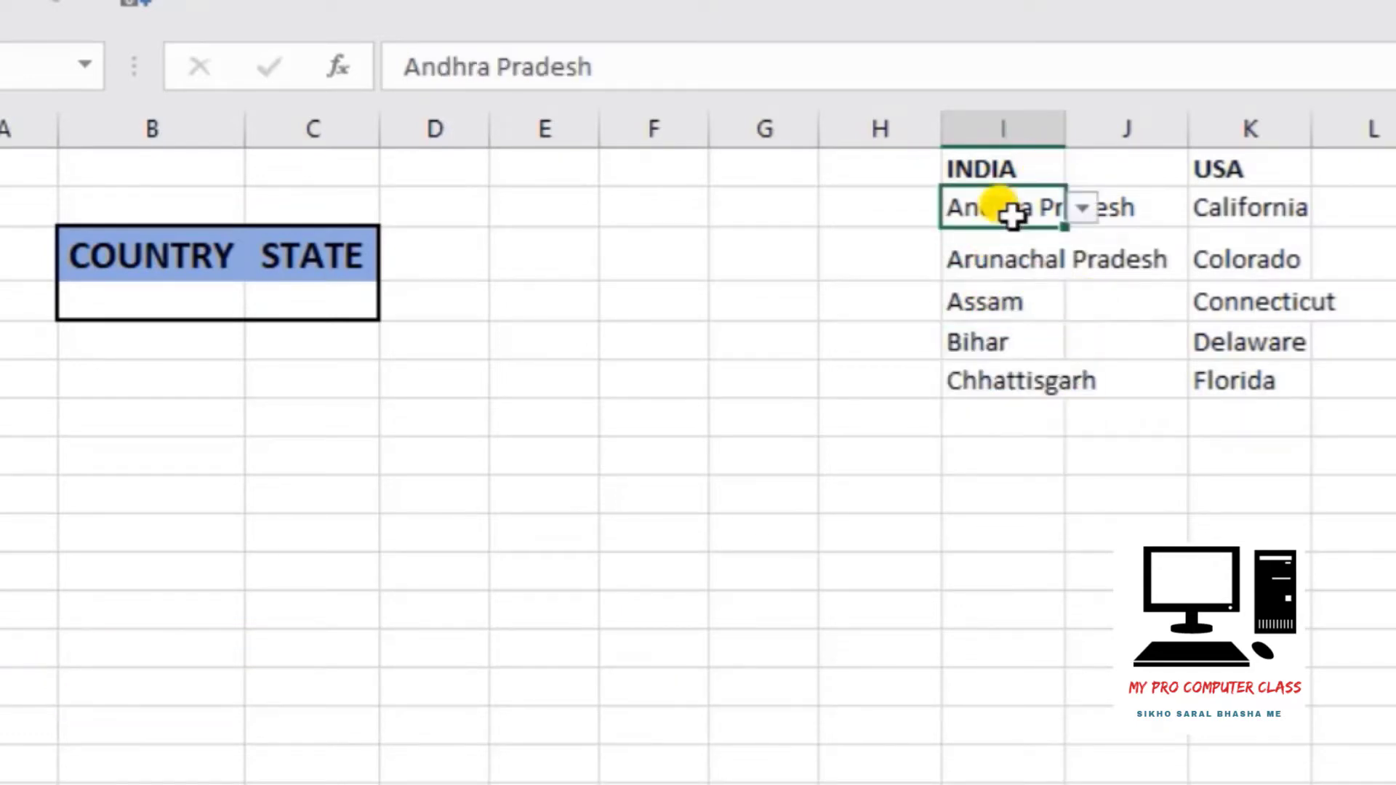
left_click(1085, 208)
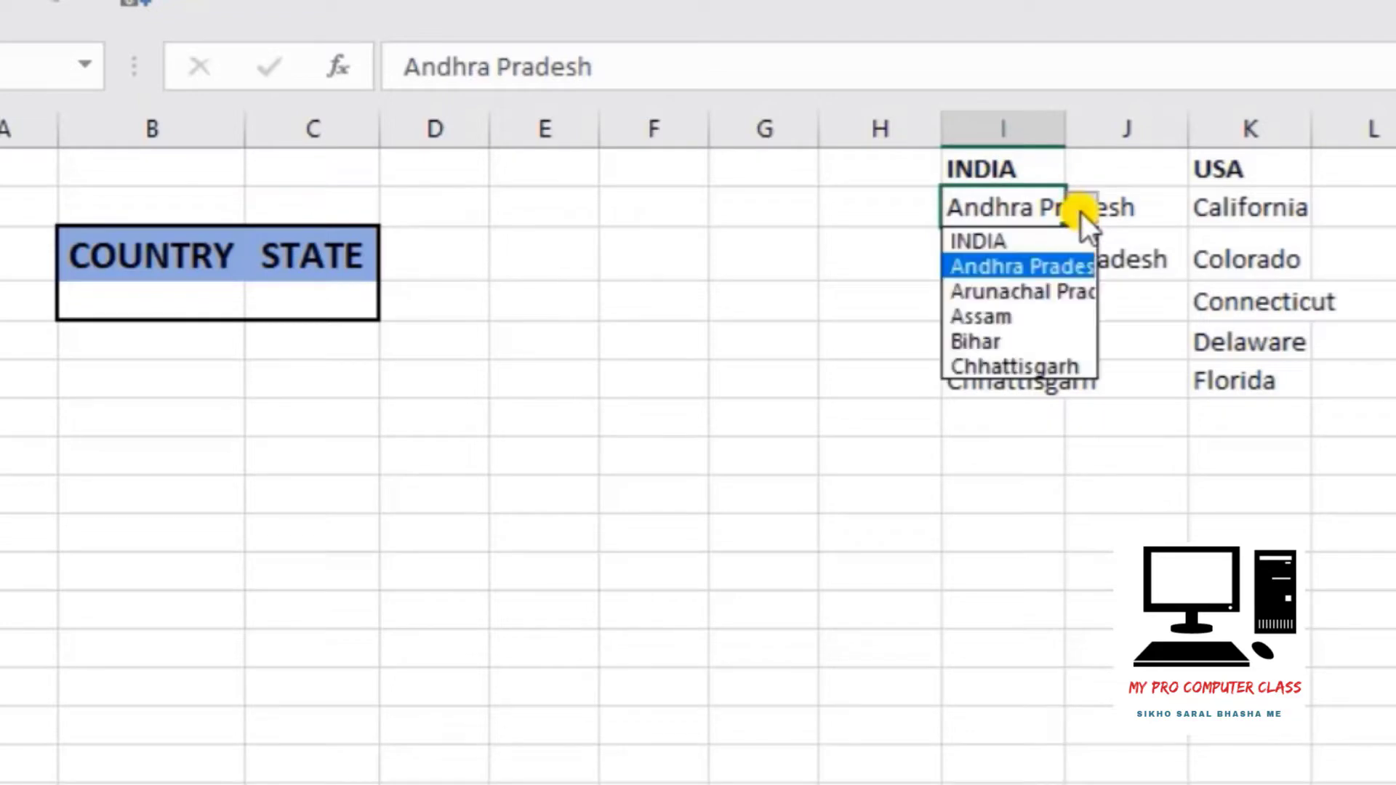
left_click(1007, 268)
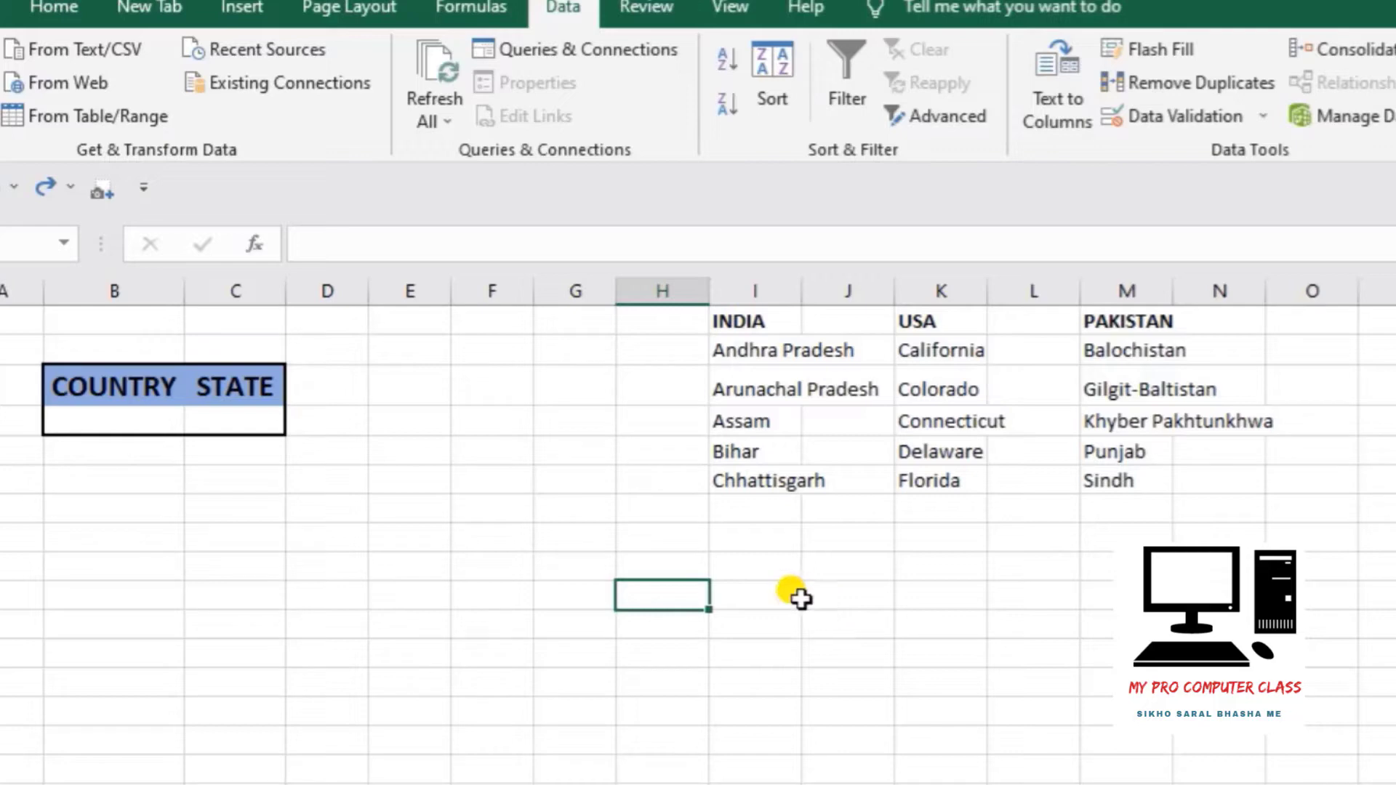
left_click(437, 502)
left_click(456, 432)
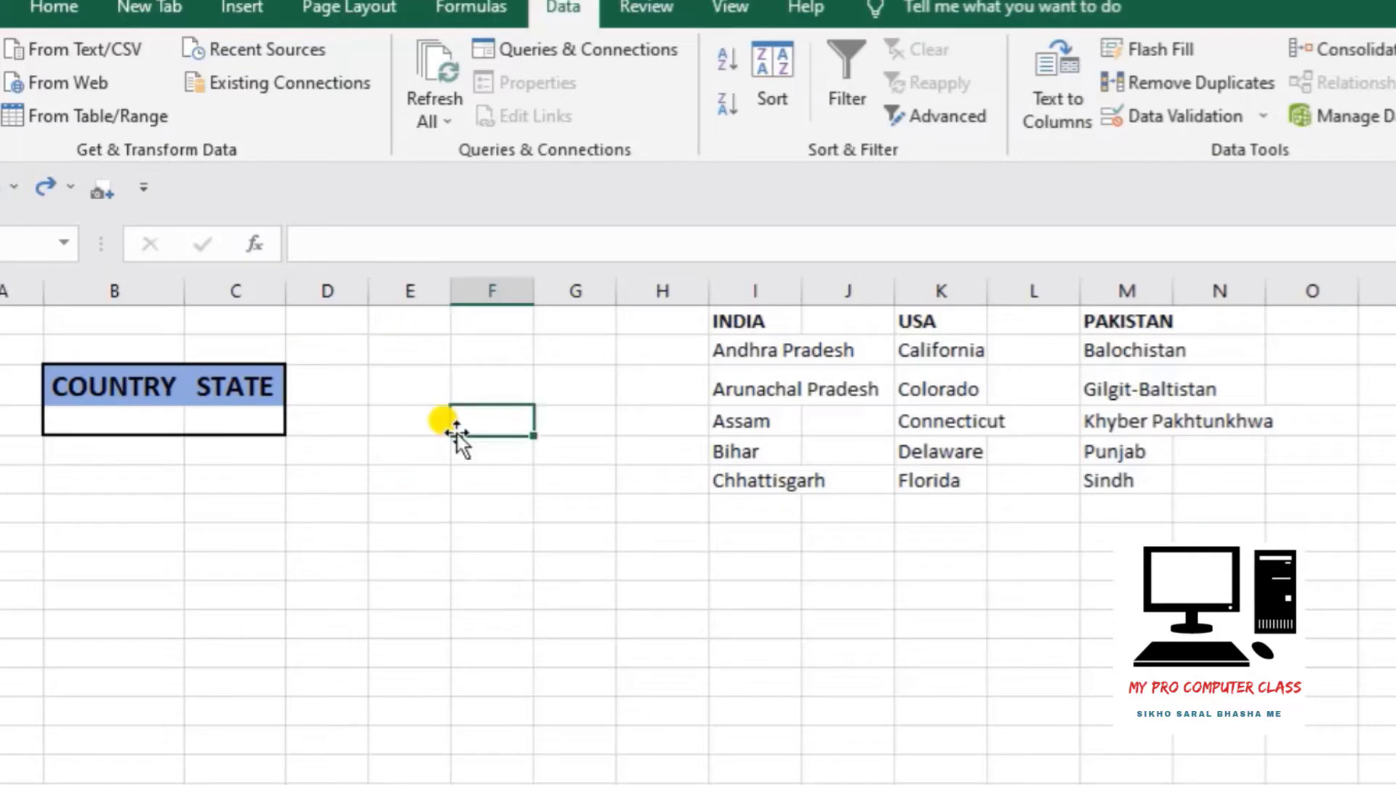
left_click(460, 591)
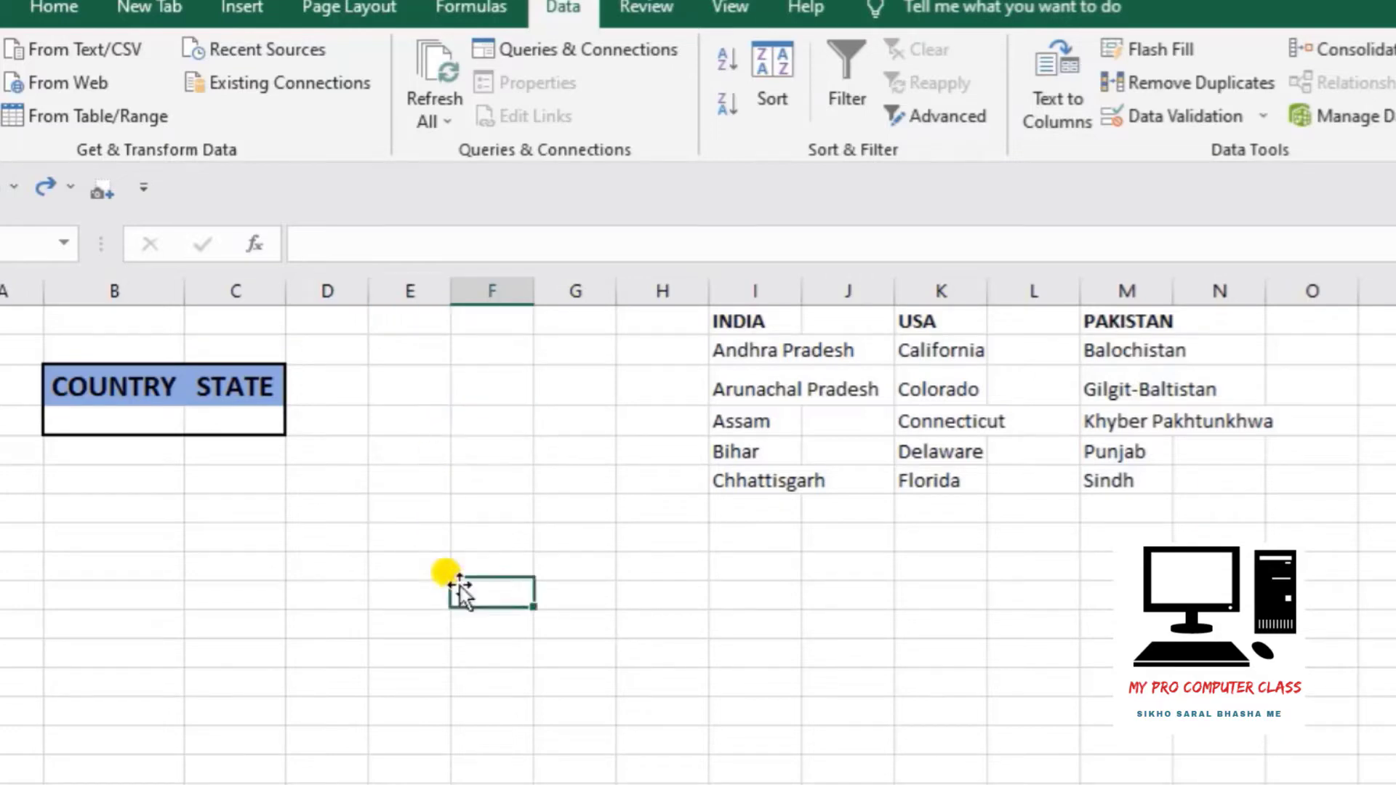
left_click(123, 420)
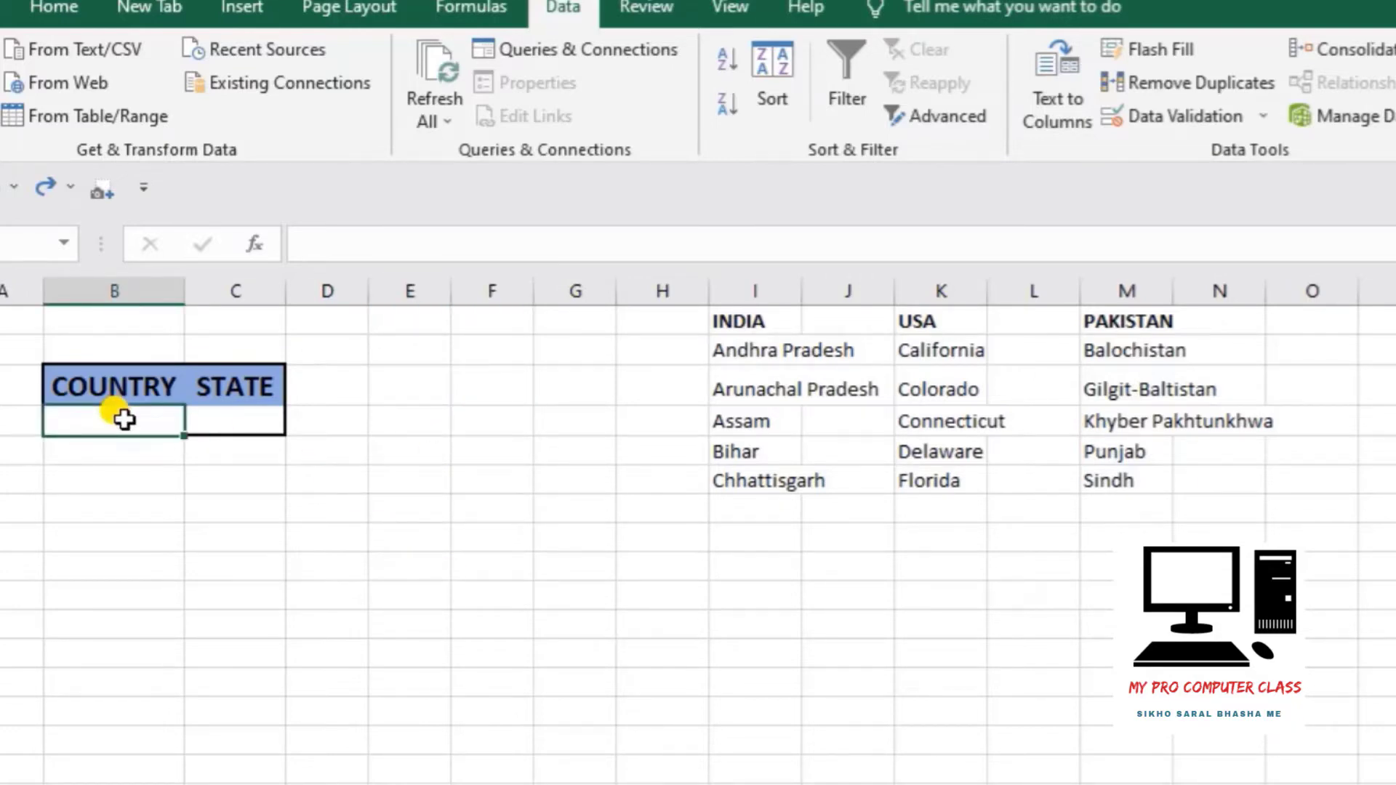
left_click(234, 426)
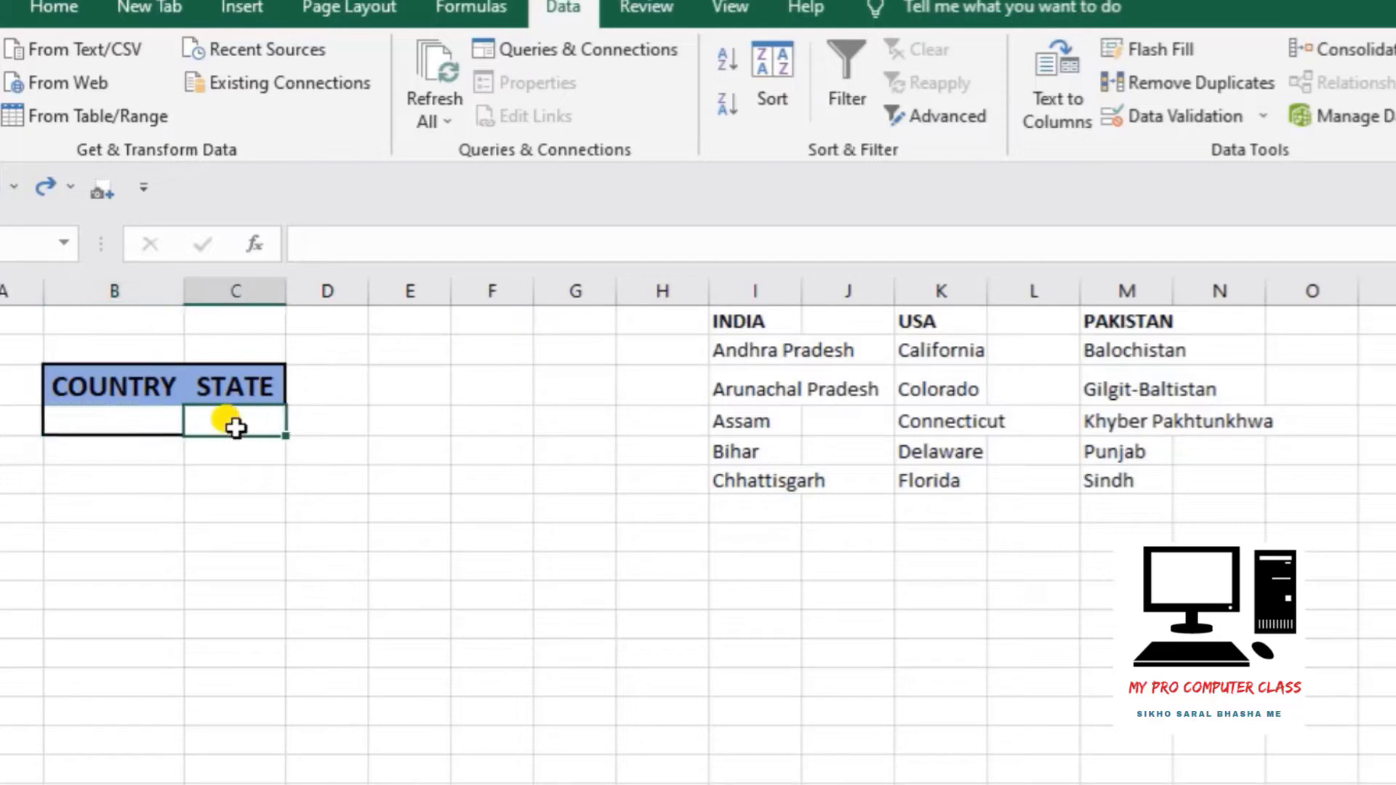
left_click(147, 418)
Name the country header range I1:M1 as JB
left_click(725, 323)
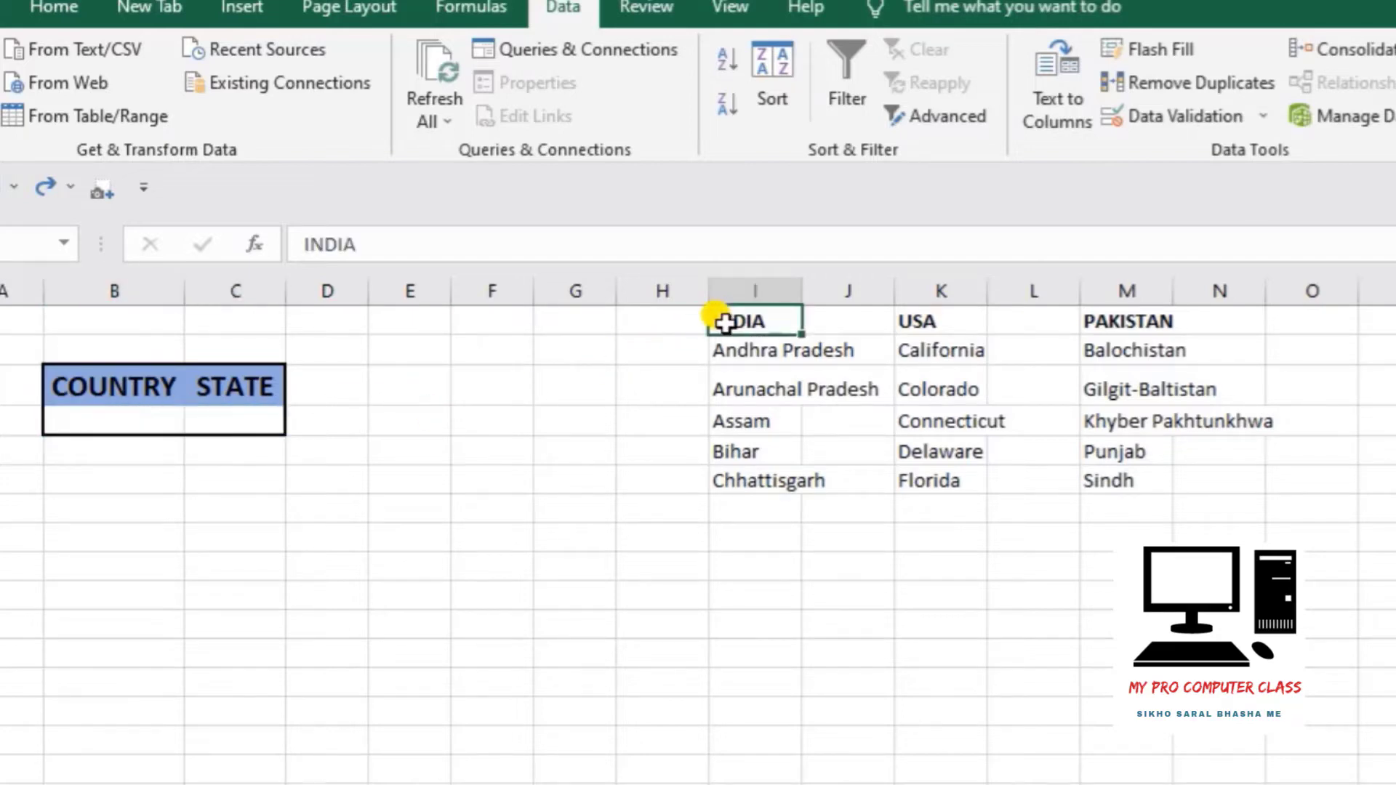
left_click_drag(717, 315, 1126, 323)
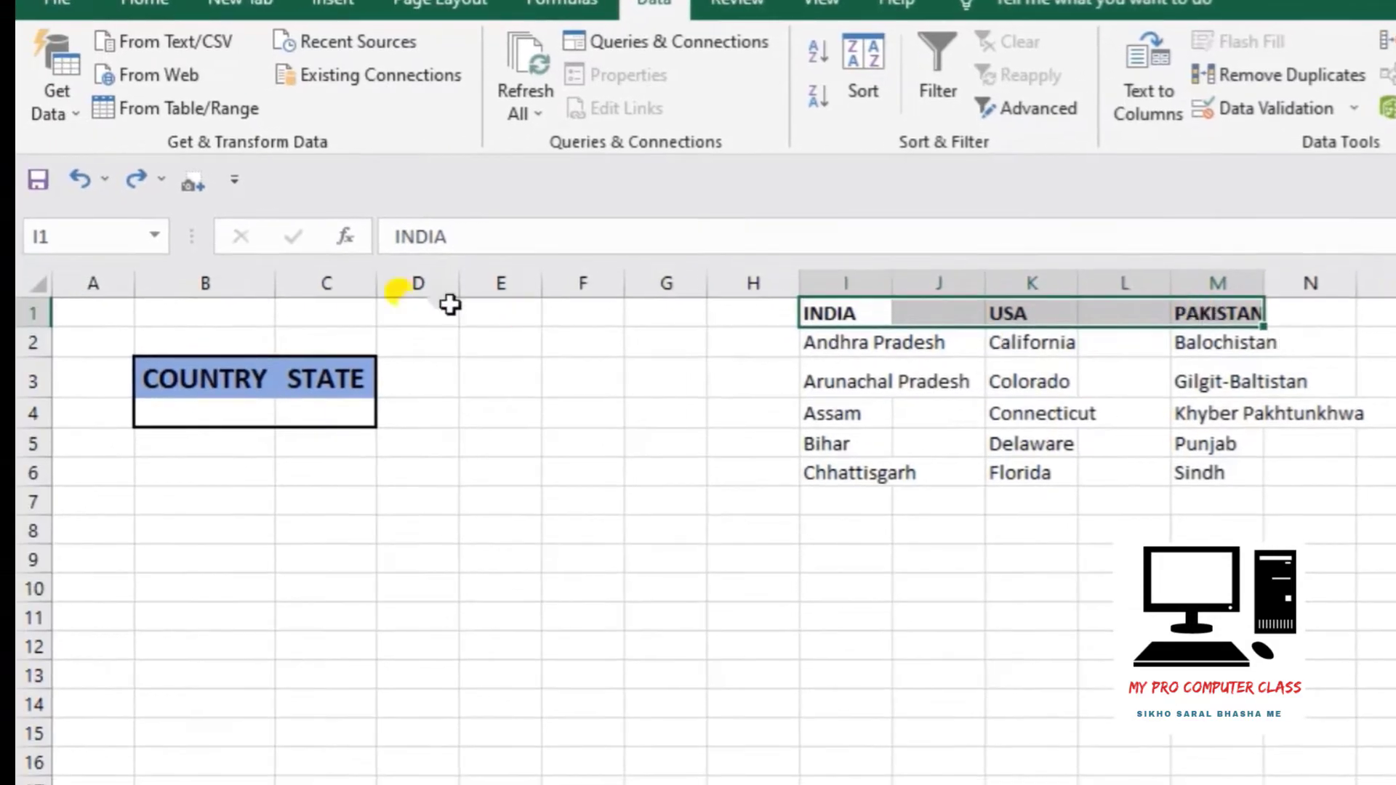
left_click(70, 237)
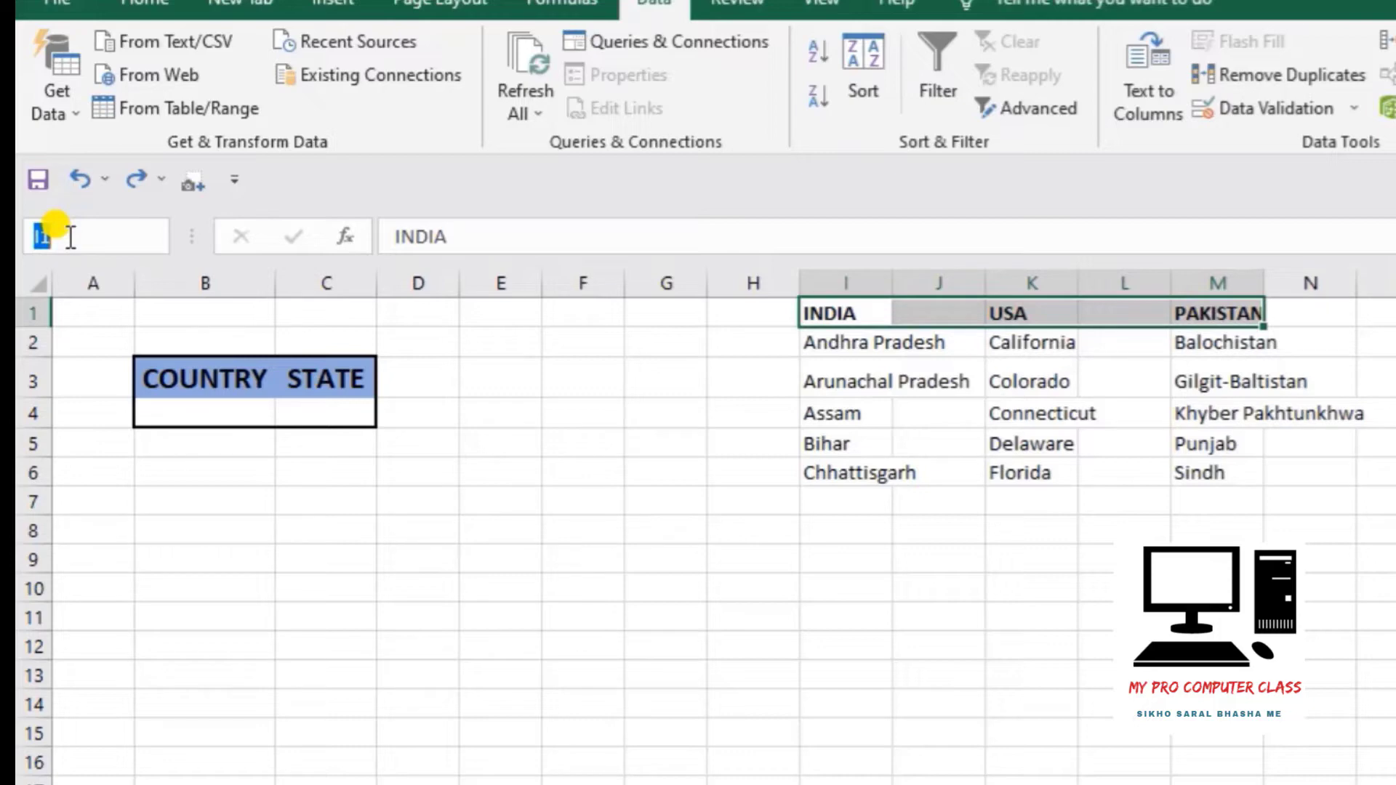
type("JB")
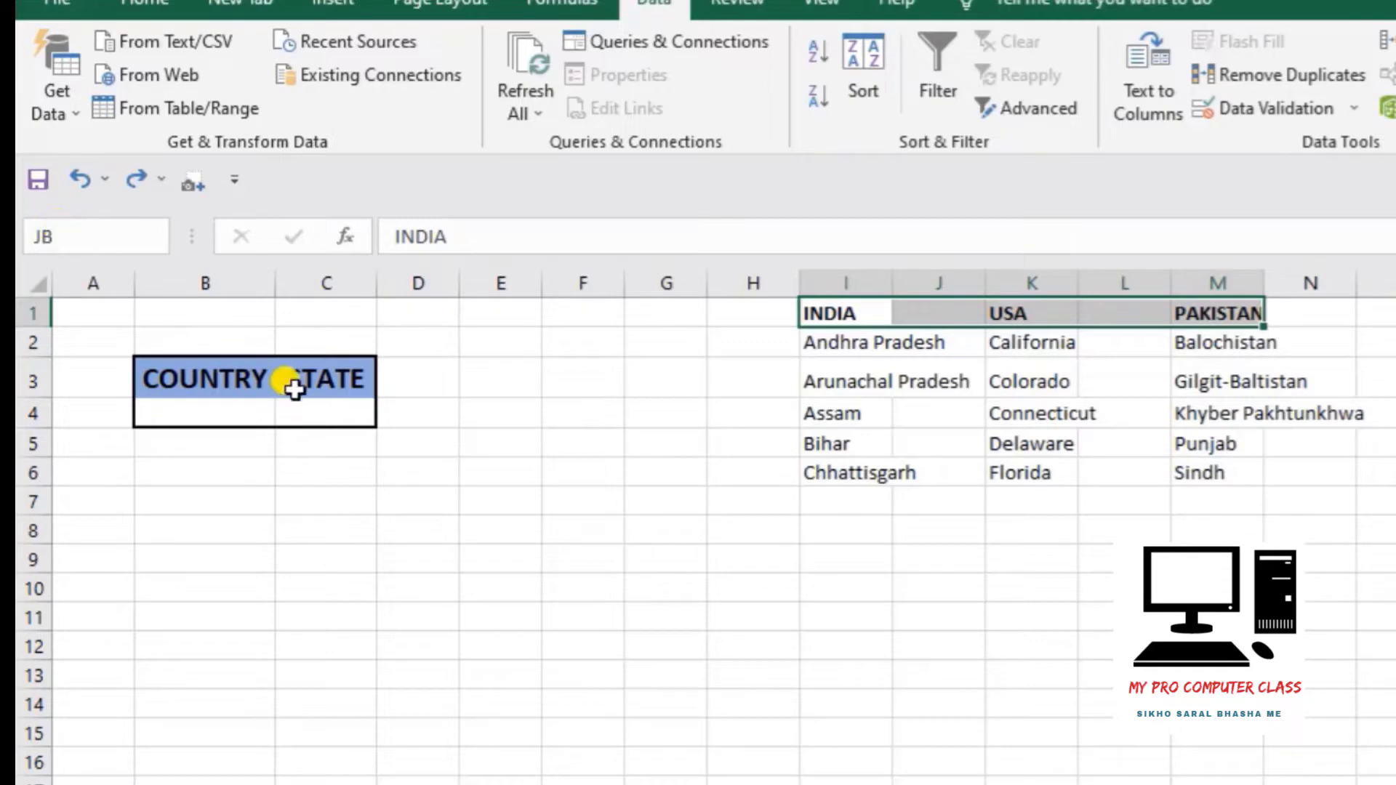
left_click(536, 362)
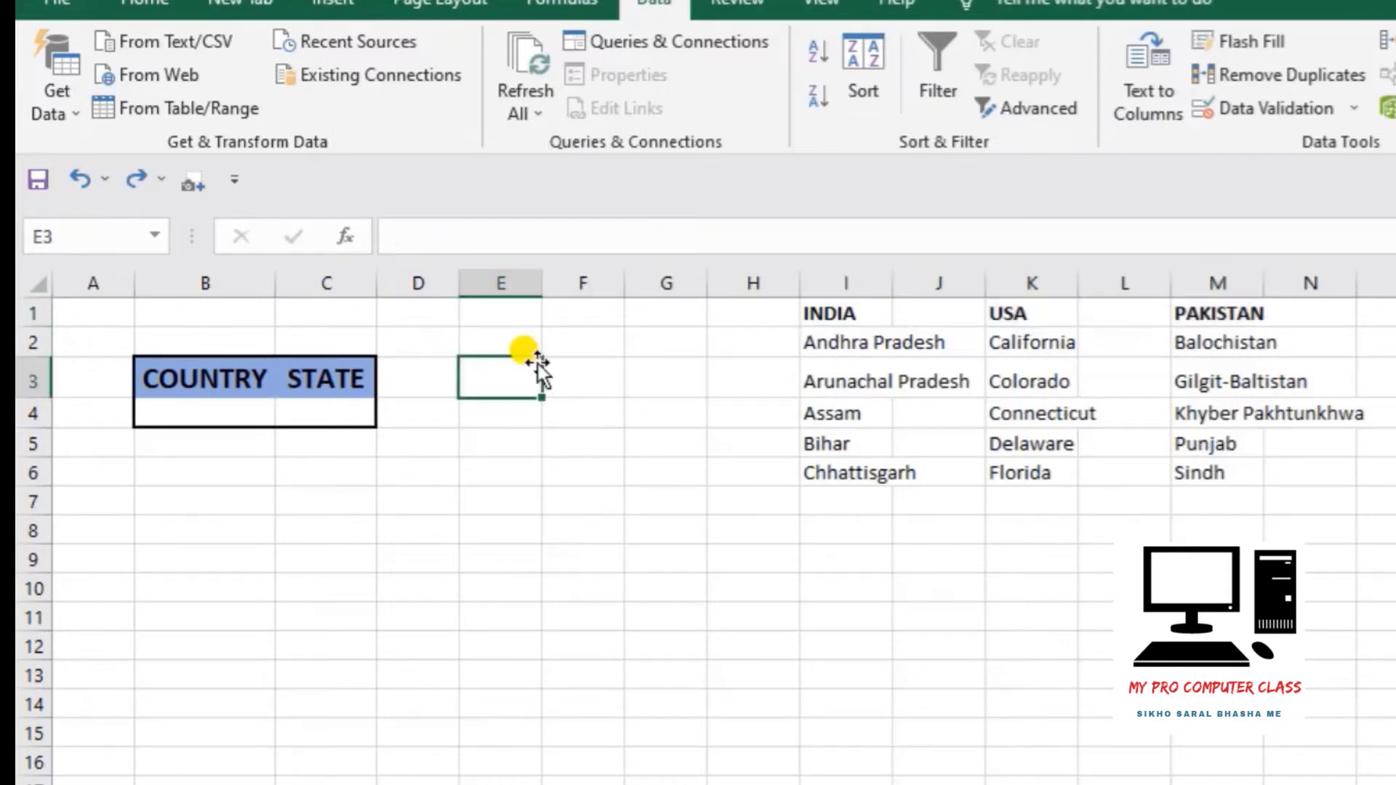
left_click(822, 315)
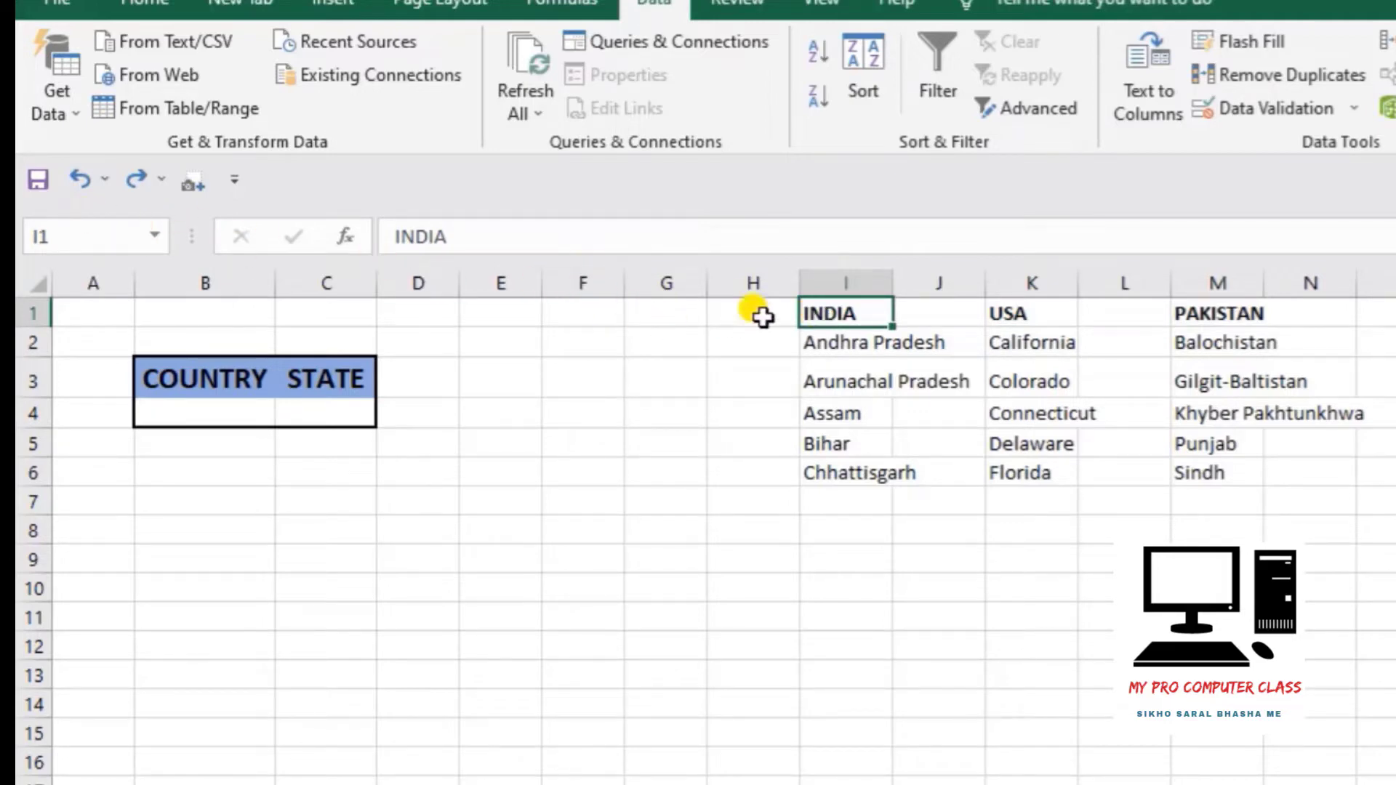
left_click_drag(813, 314, 1208, 312)
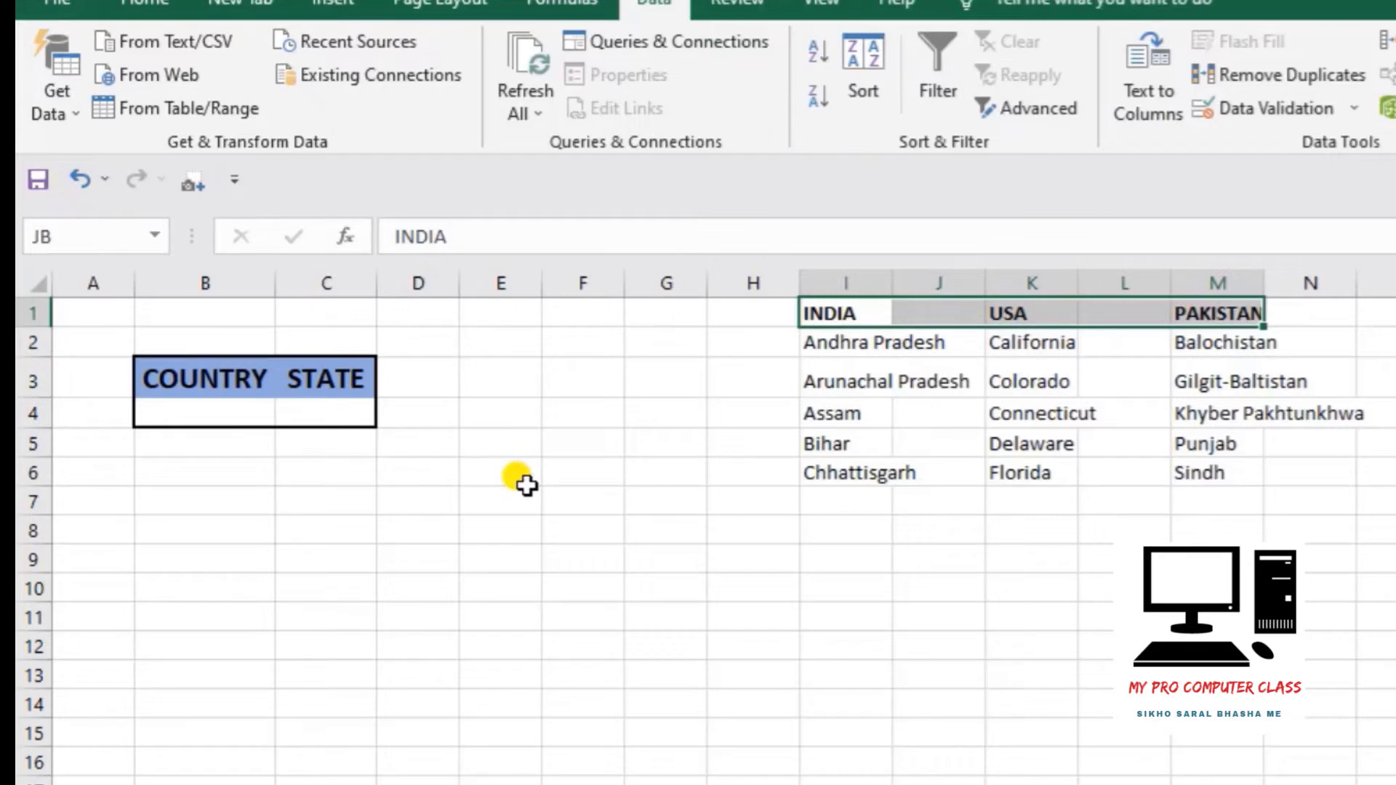
left_click(566, 445)
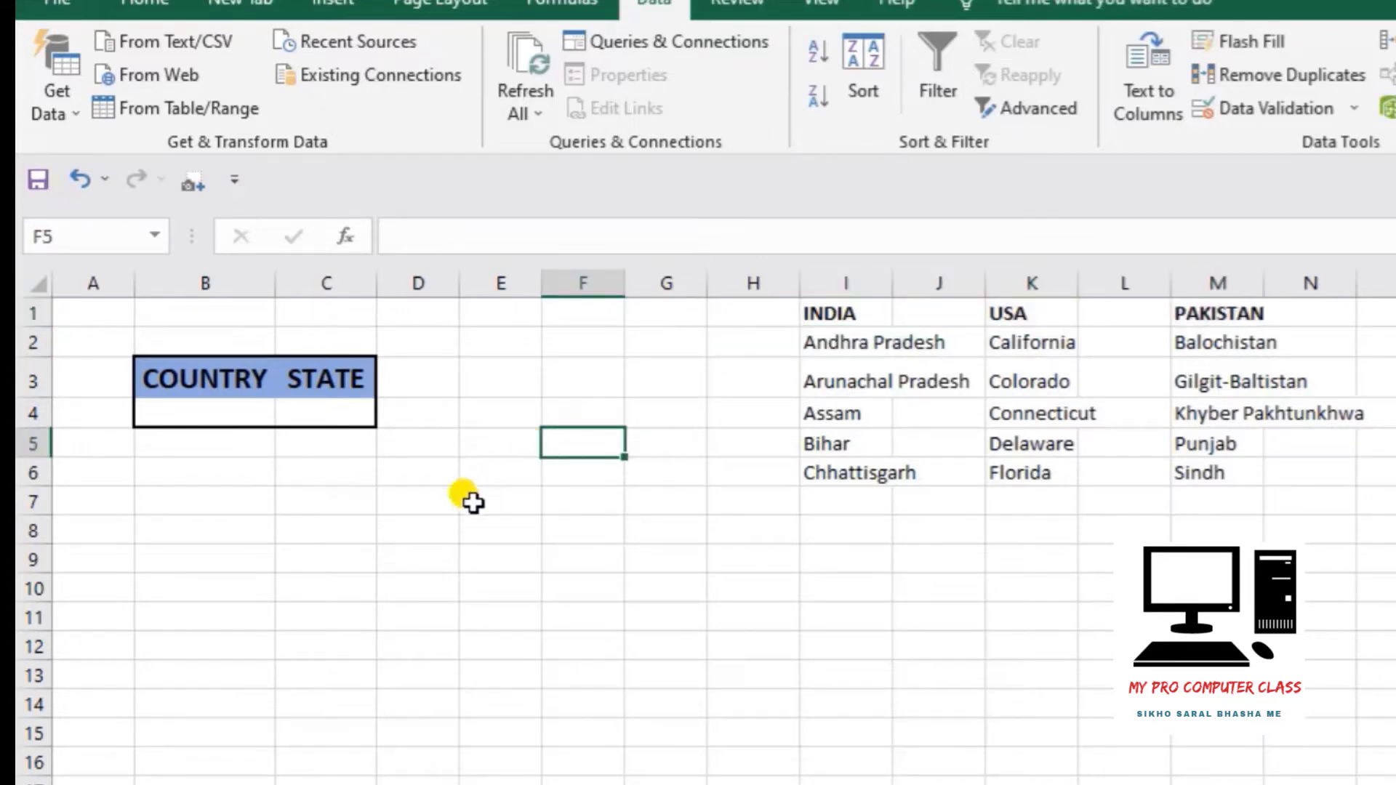
Open the data validation settings for the COUNTRY entry cell B4 and allow a list
left_click(205, 412)
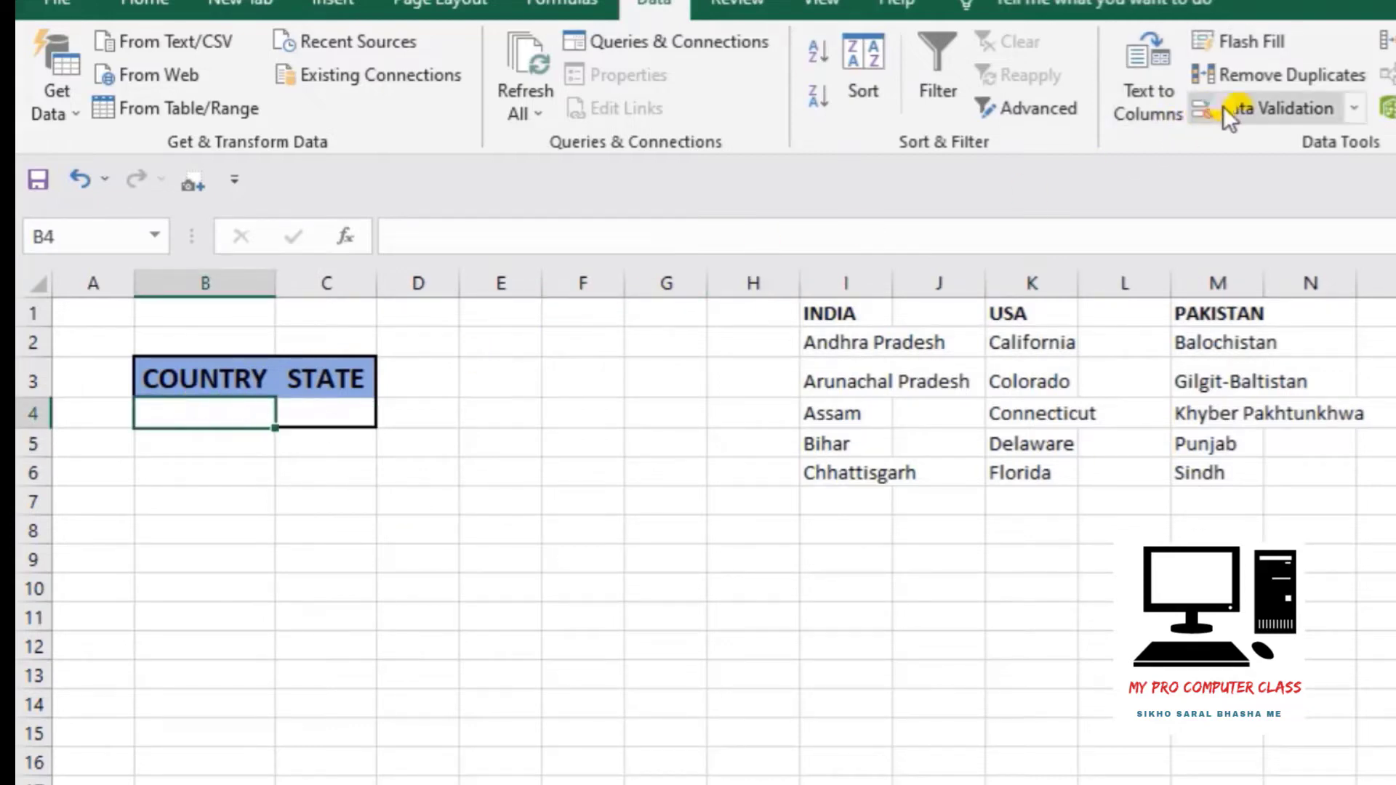
left_click(1352, 108)
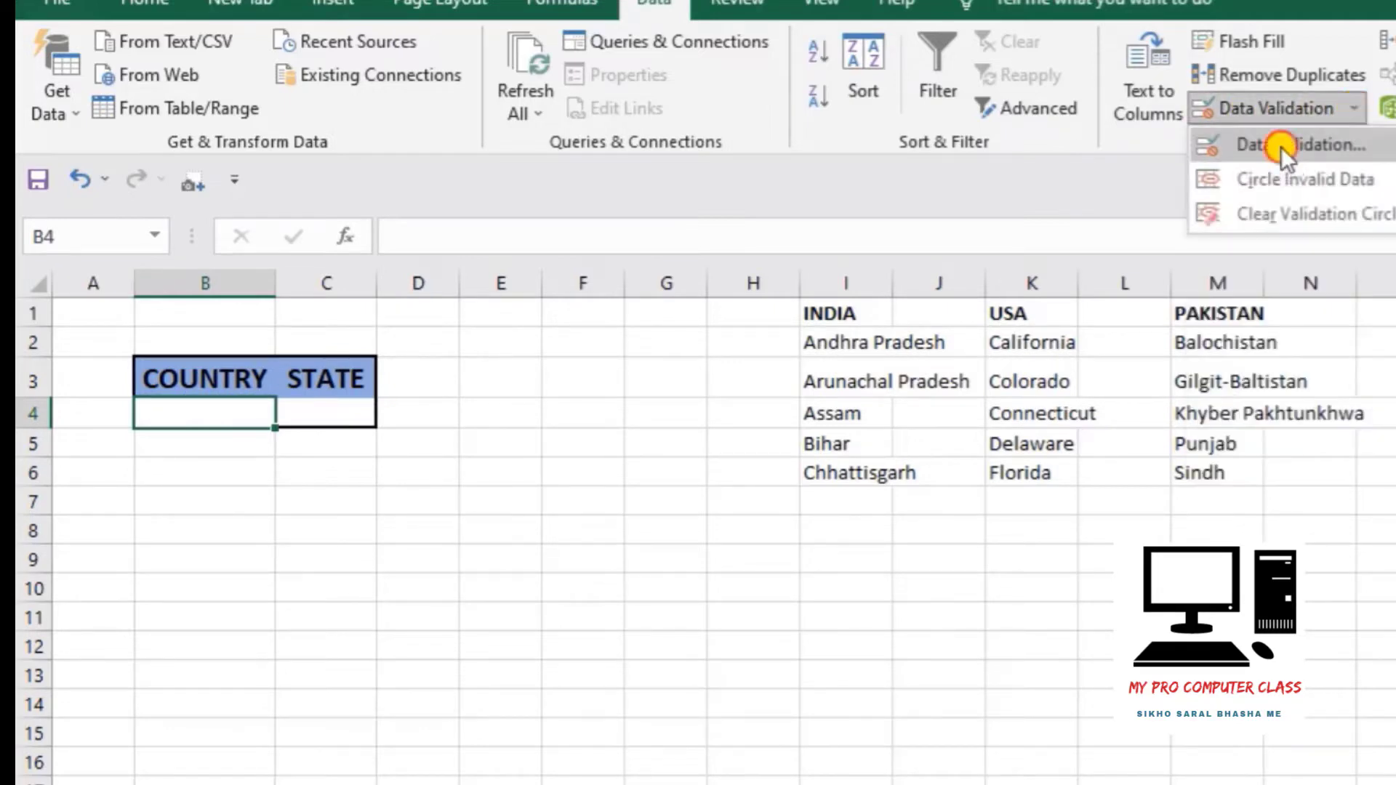
left_click(1282, 147)
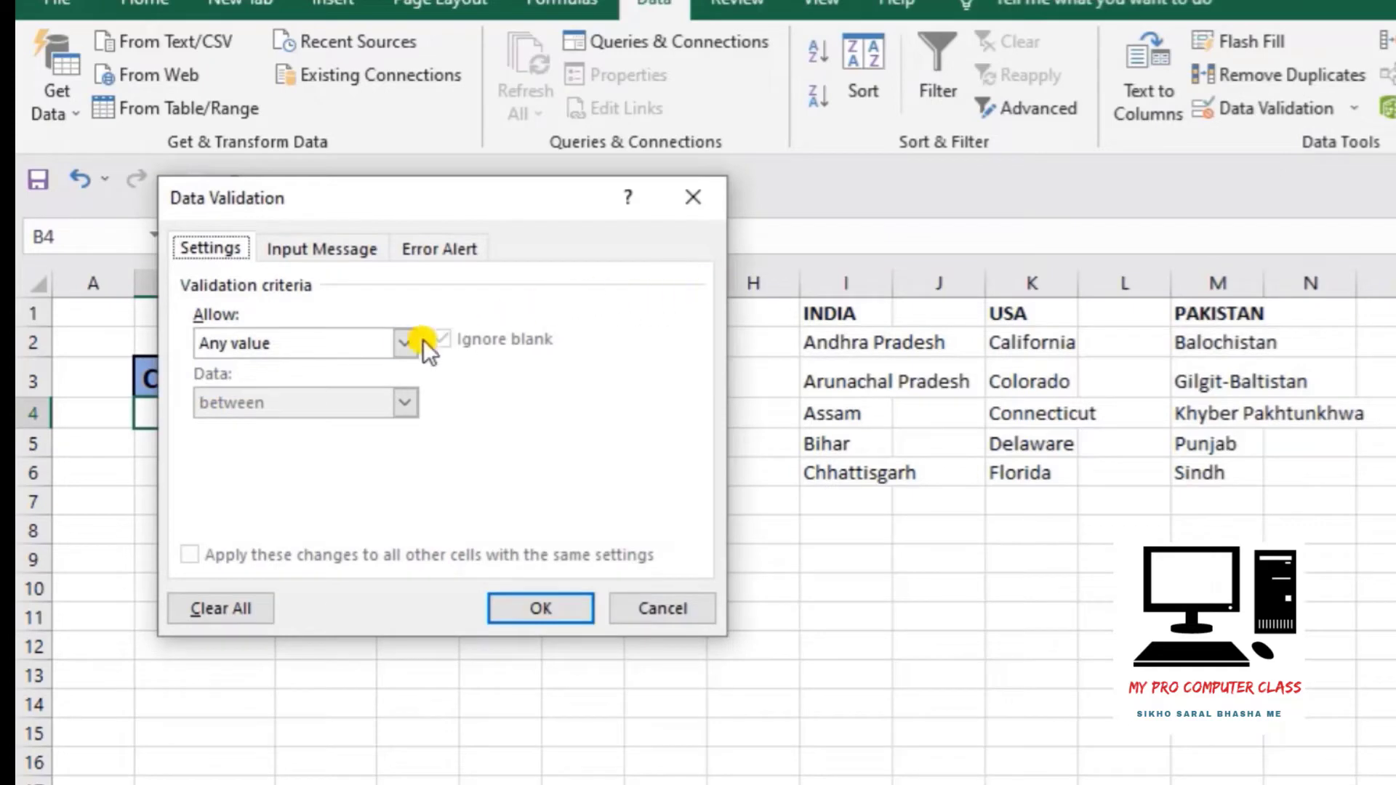
left_click(405, 342)
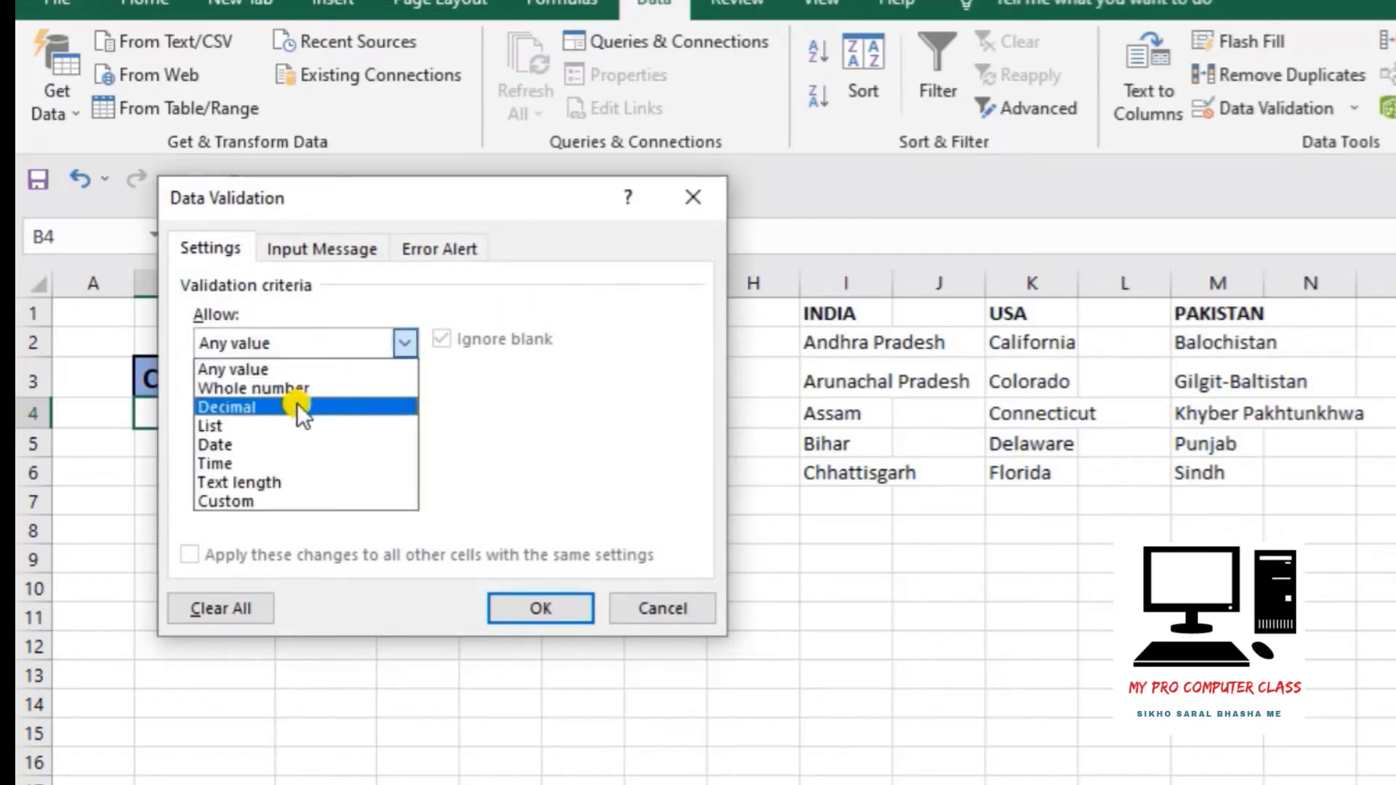
left_click(260, 424)
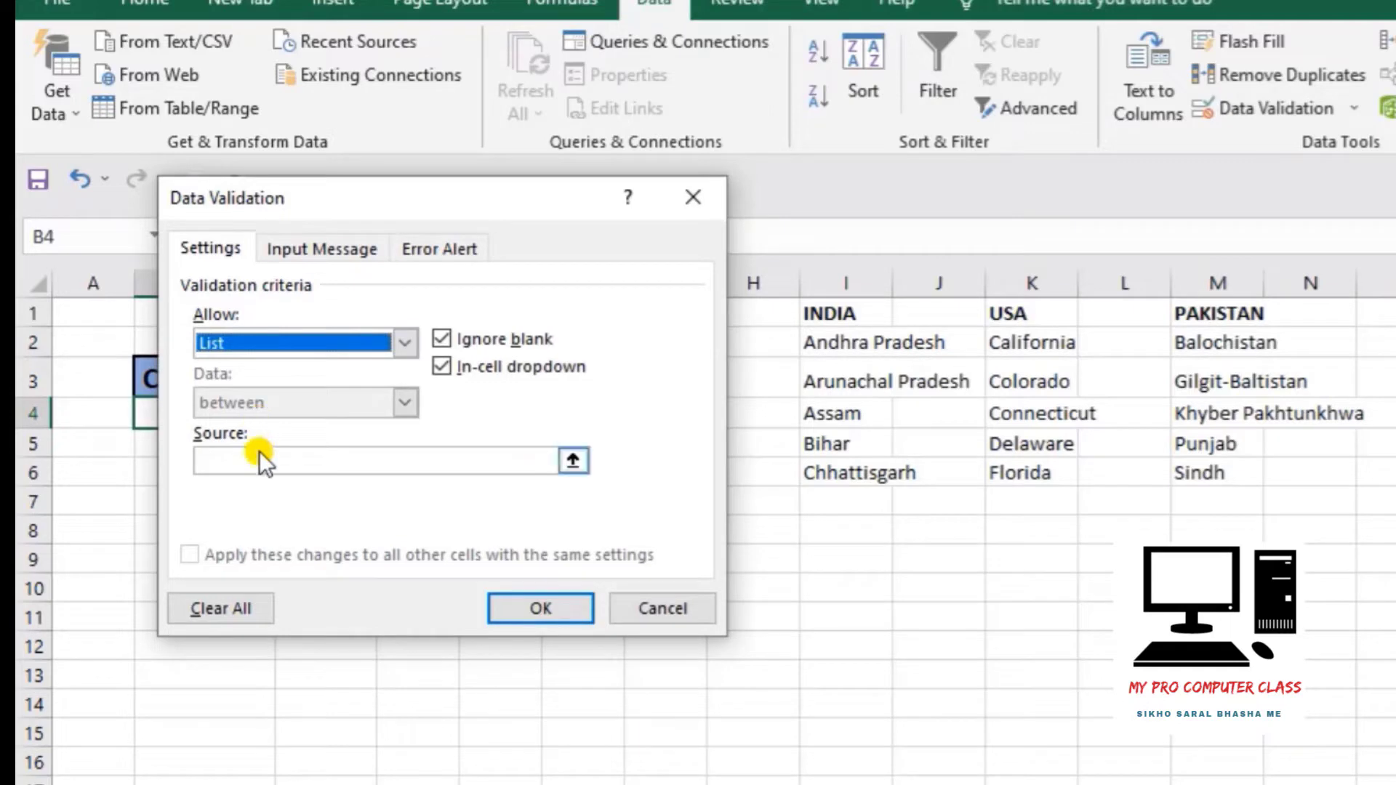
Set the list source of cell B4 to the named range, =JB, and apply the validation
left_click(262, 457)
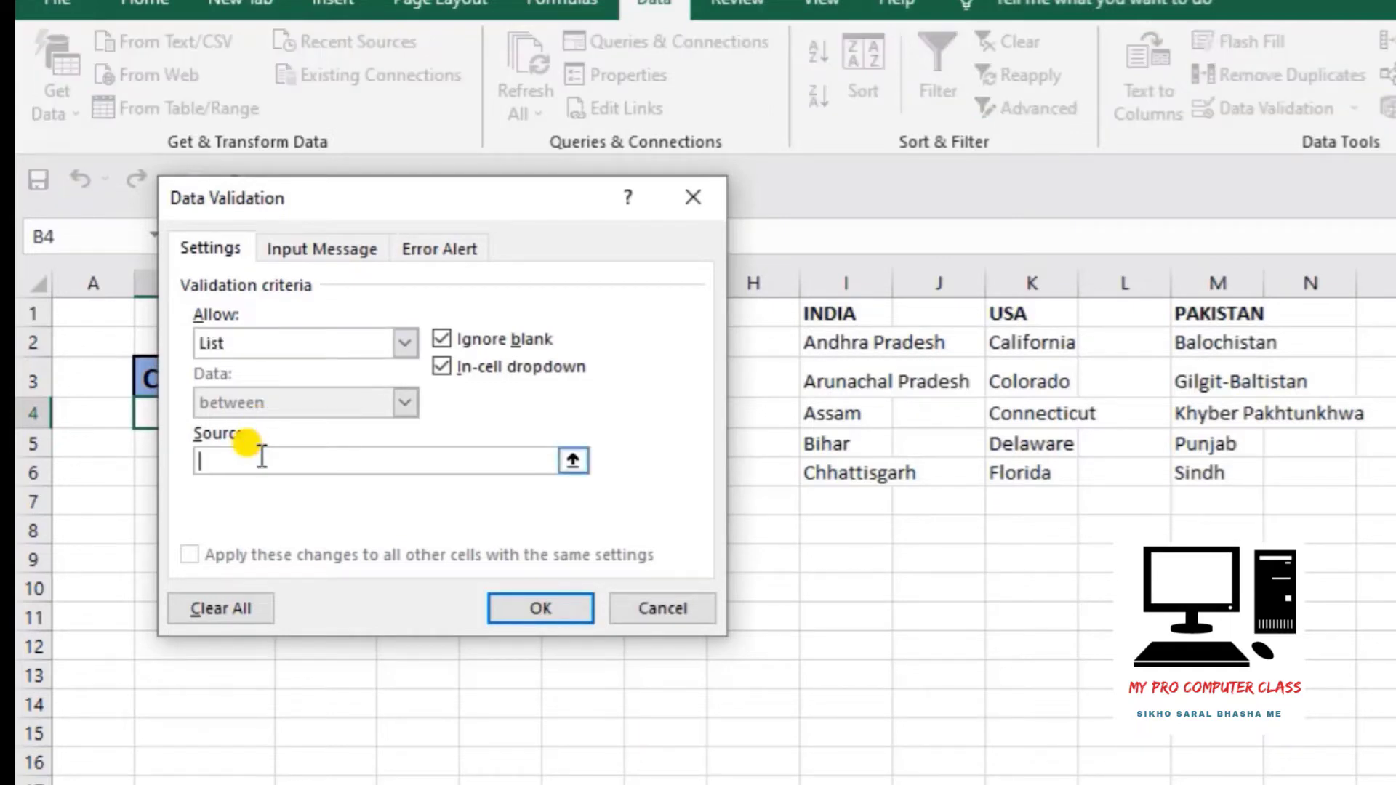
type("=")
key("BackSpace")
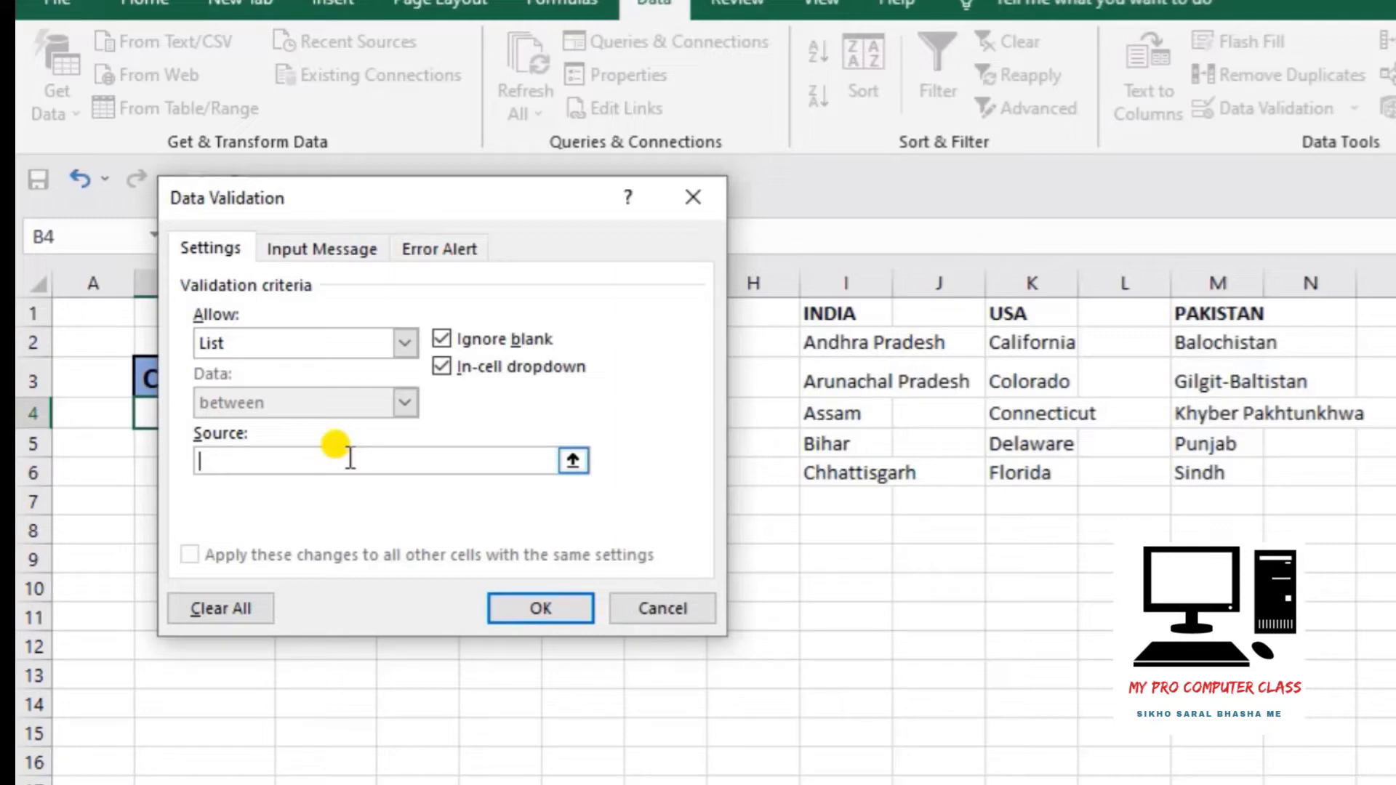
key("F3")
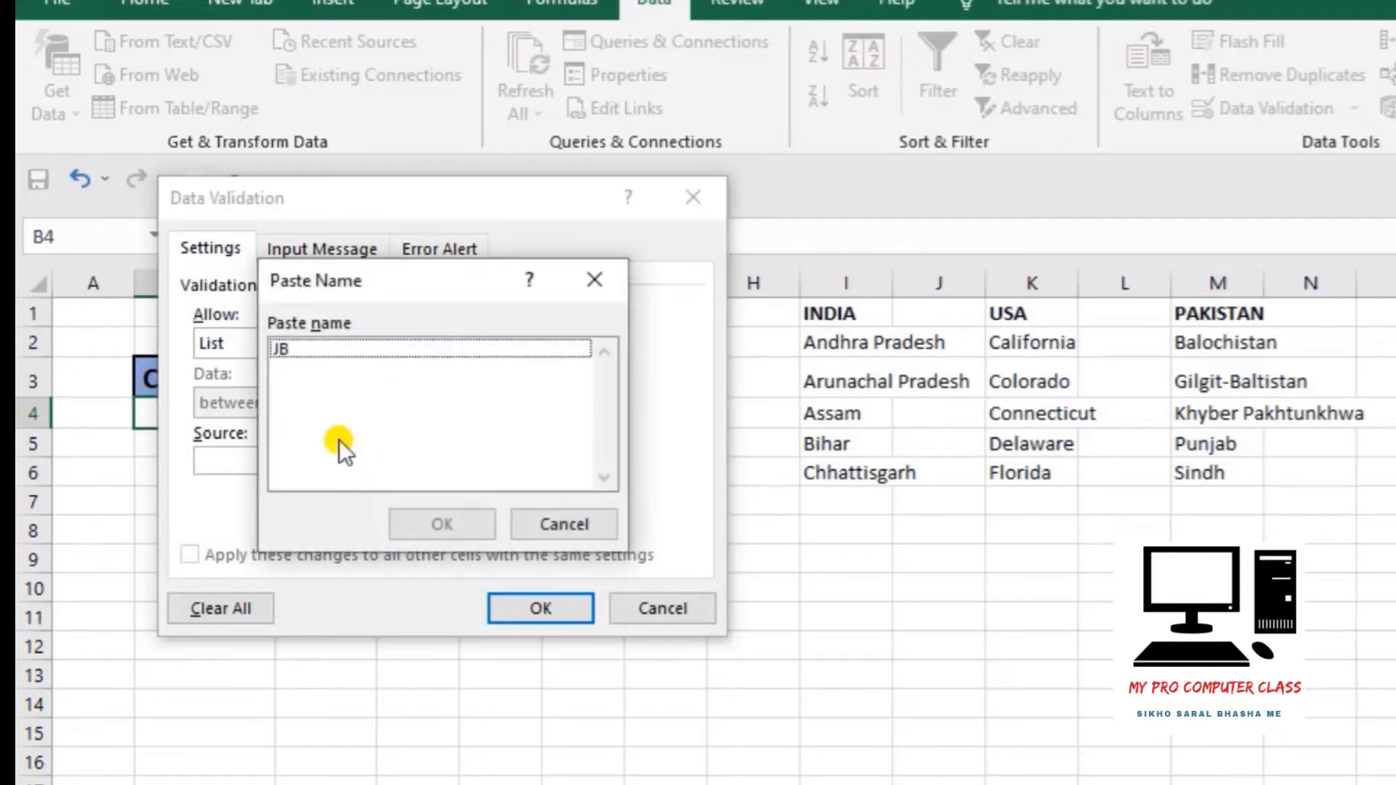
left_click(315, 348)
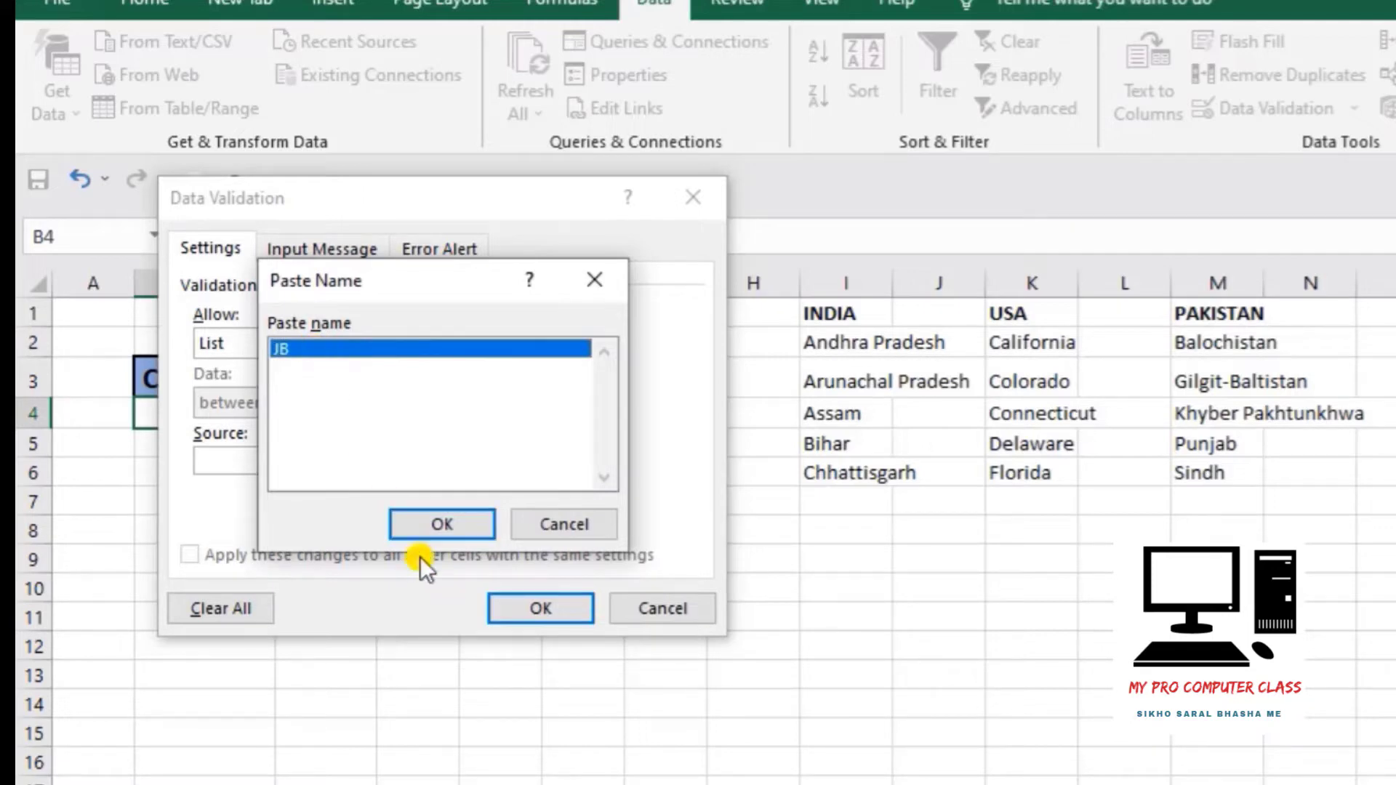
left_click(474, 518)
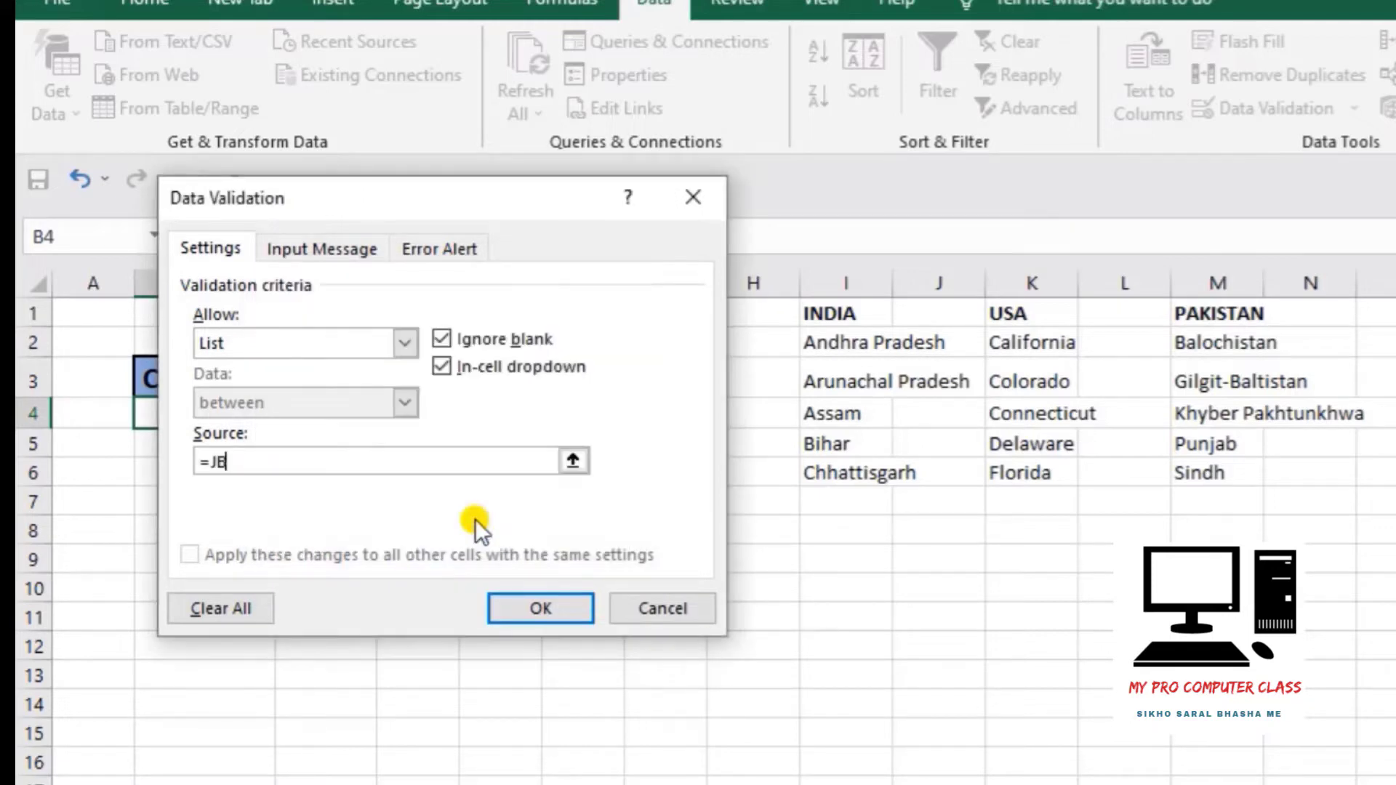
left_click(548, 609)
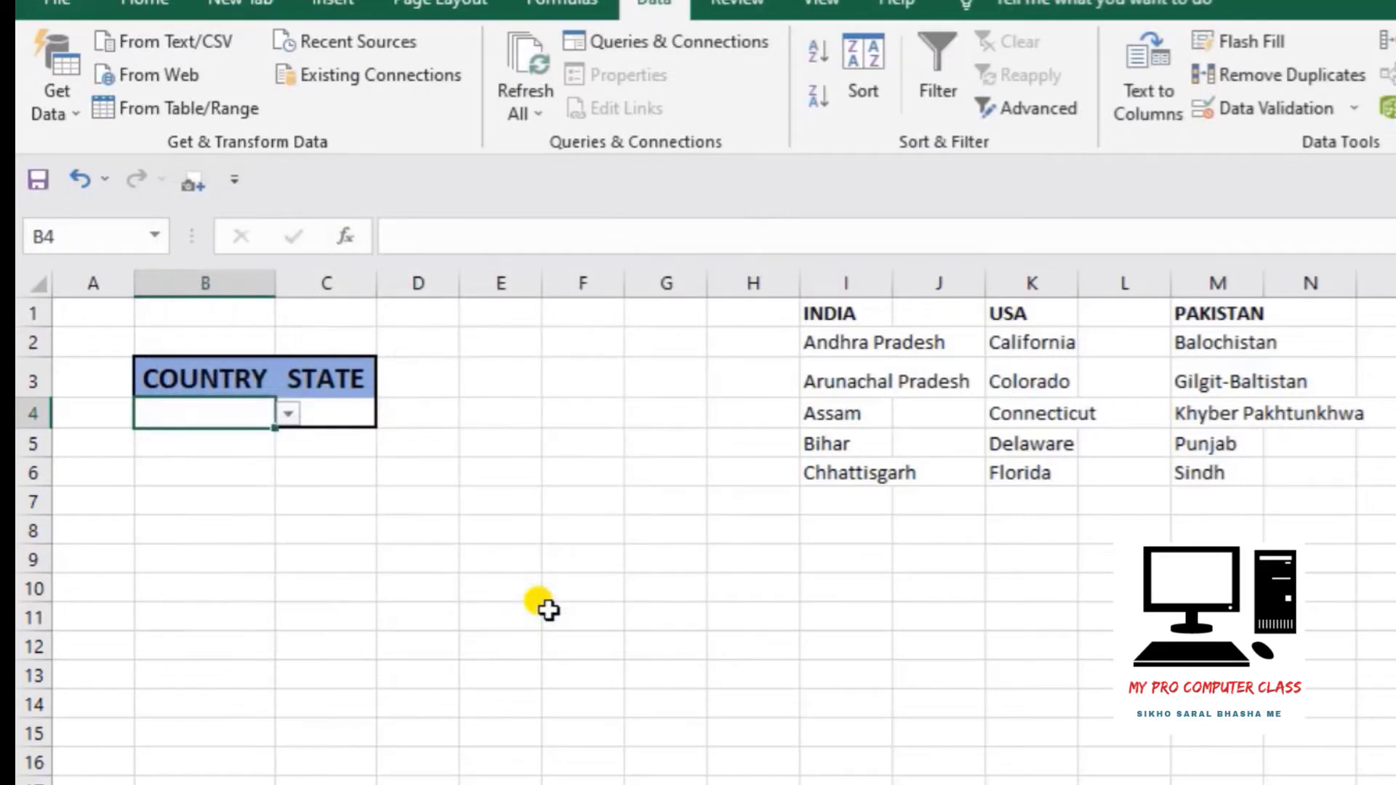
Test the COUNTRY drop-down list in B4 and choose INDIA
left_click(290, 414)
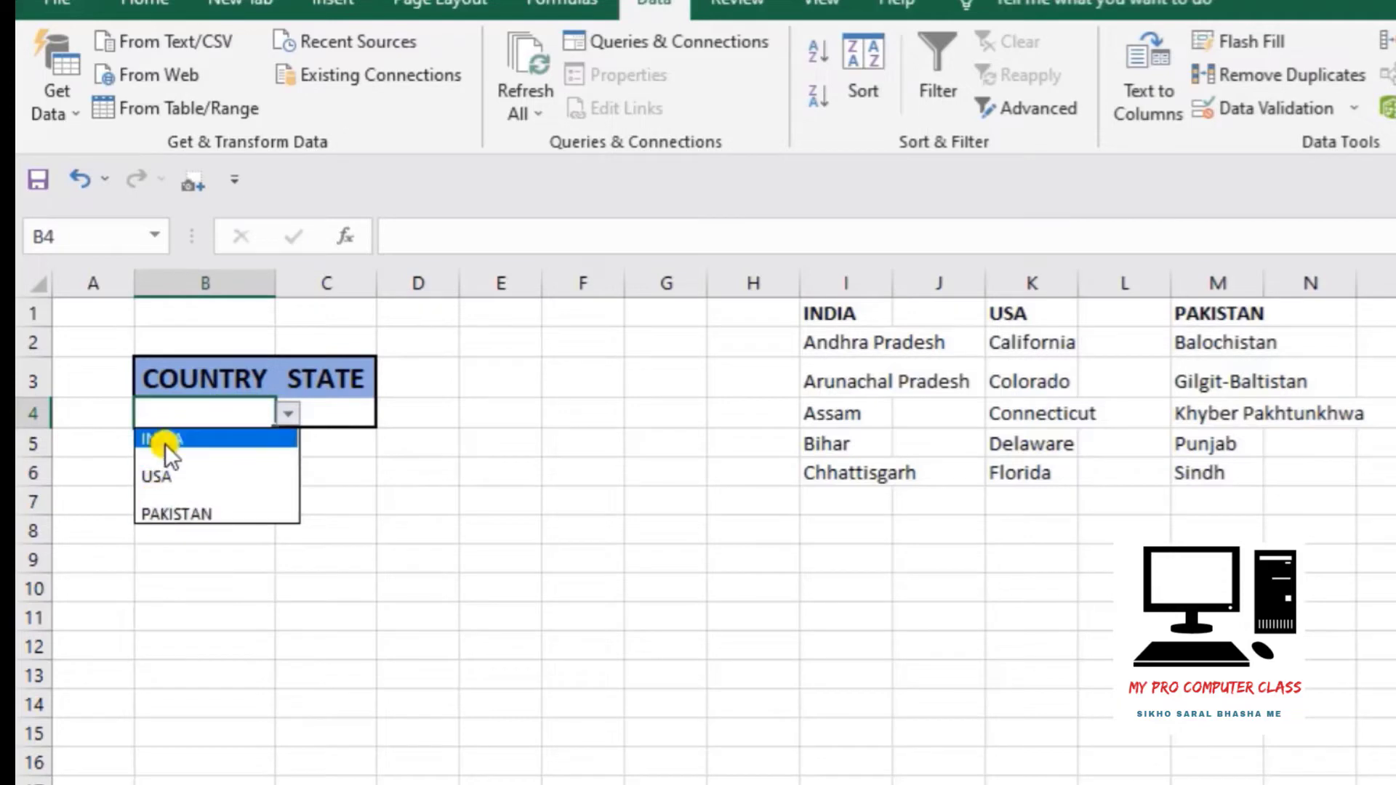
left_click(365, 487)
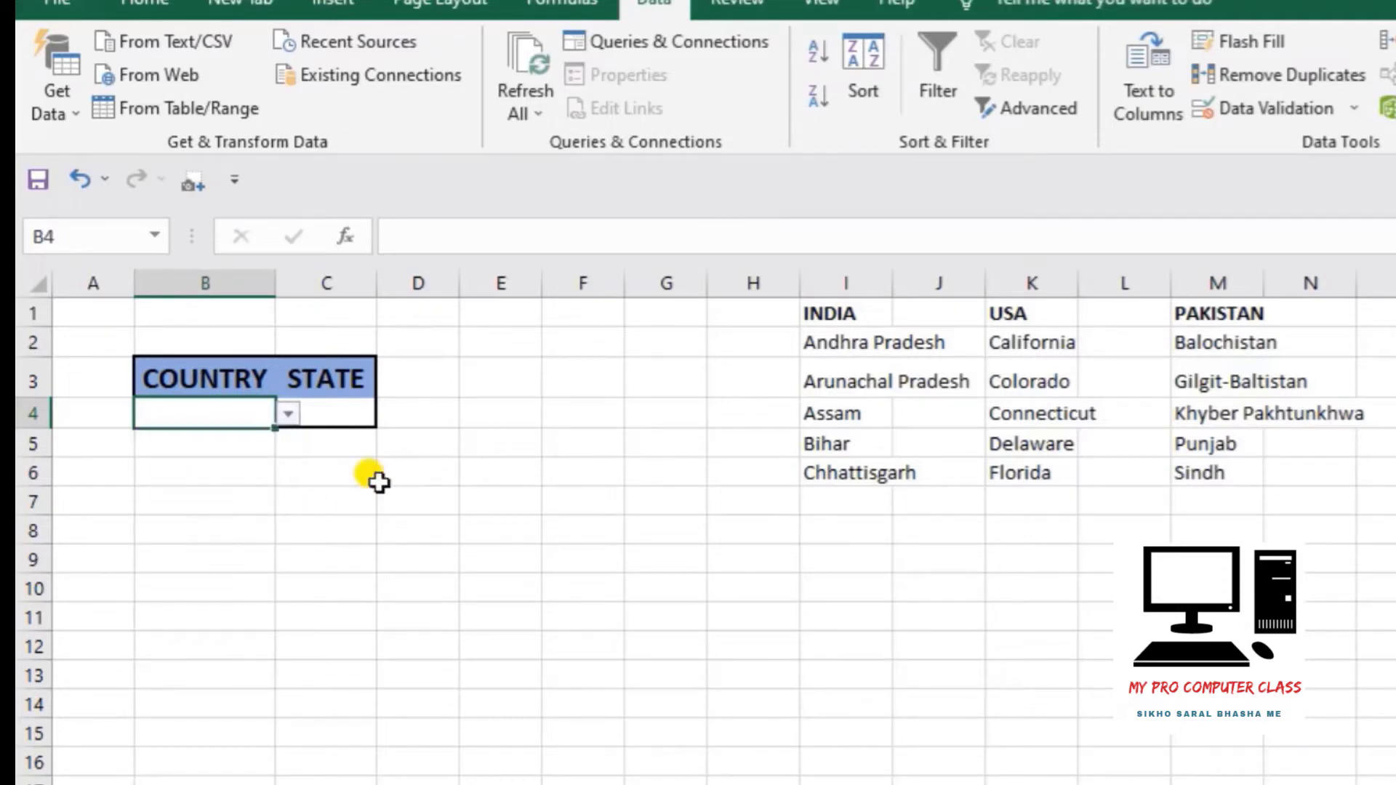
left_click(280, 420)
left_click(194, 434)
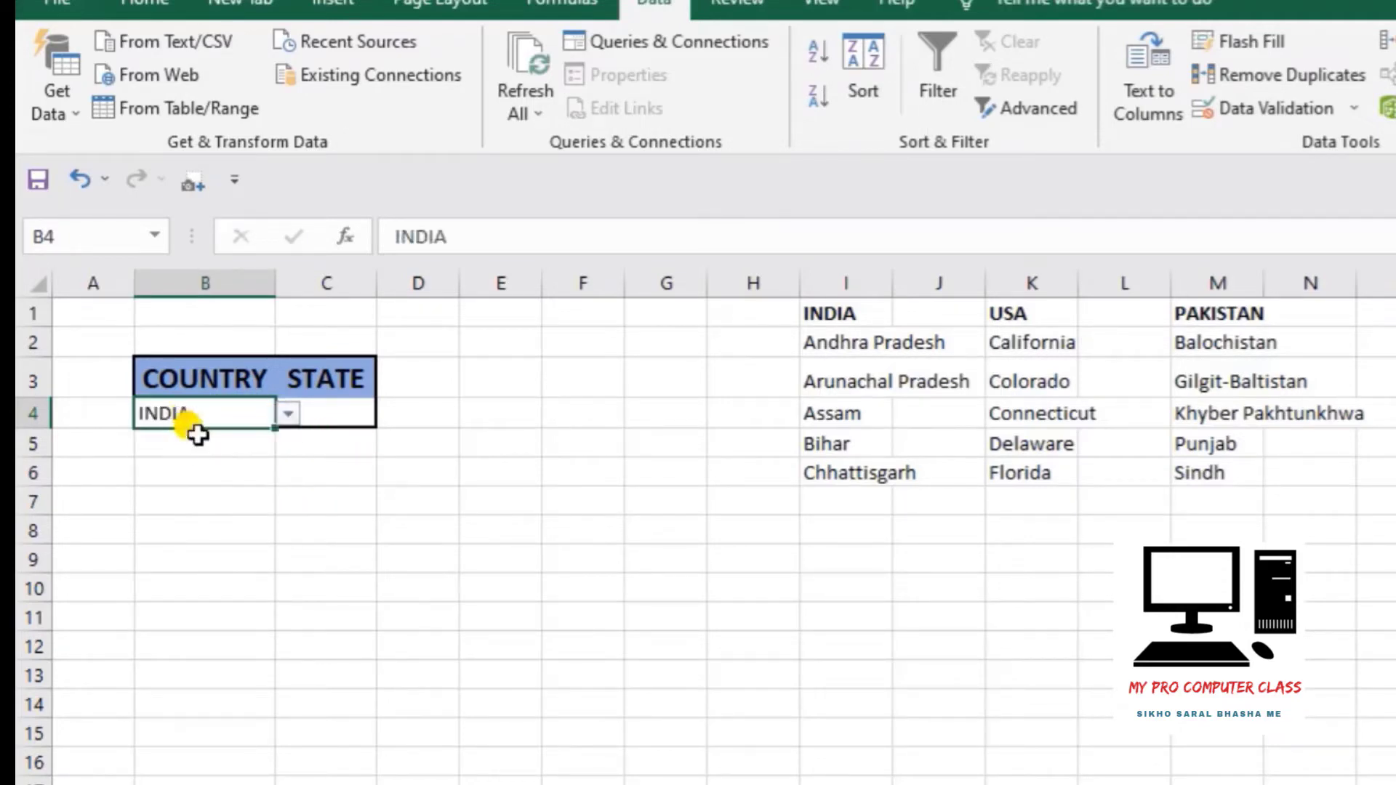
left_click(396, 490)
left_click(340, 421)
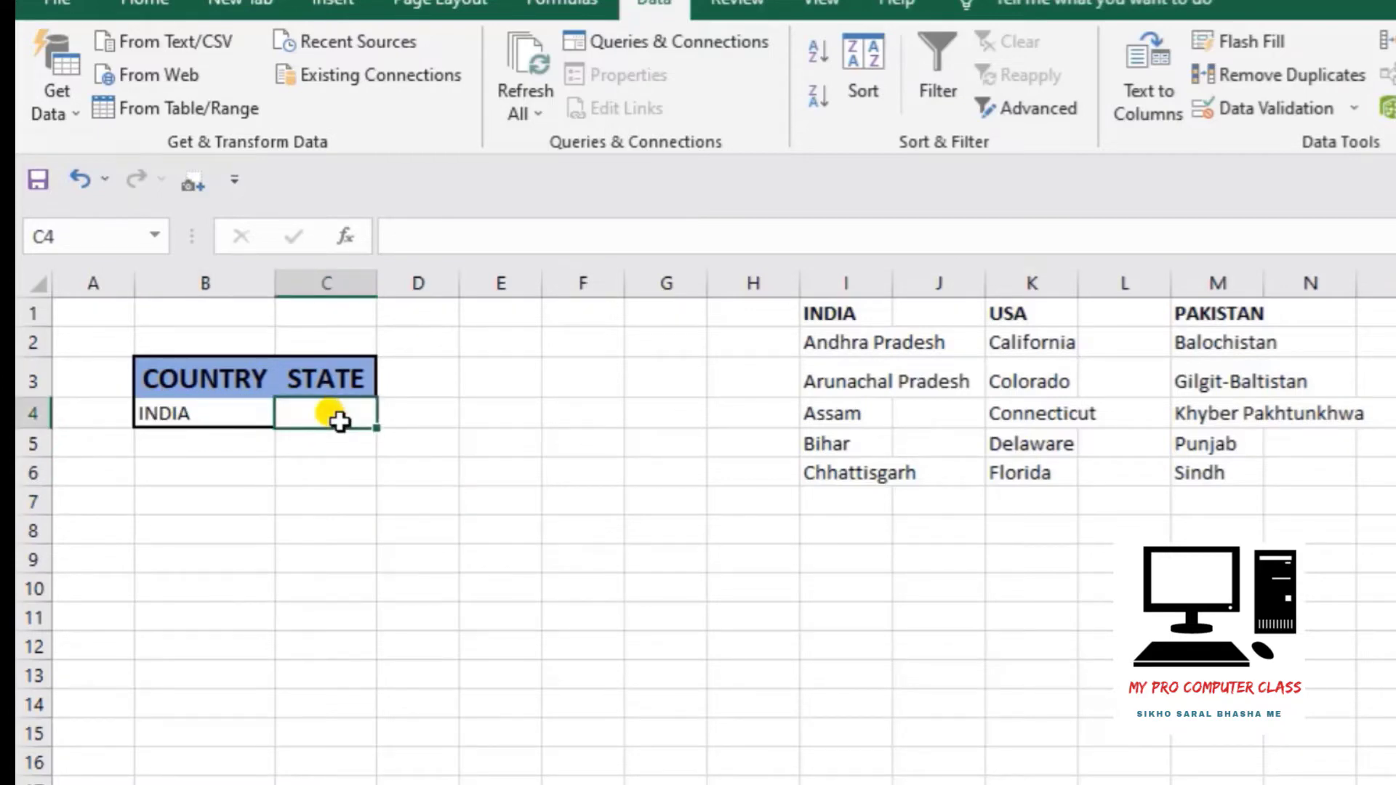
left_click(745, 510)
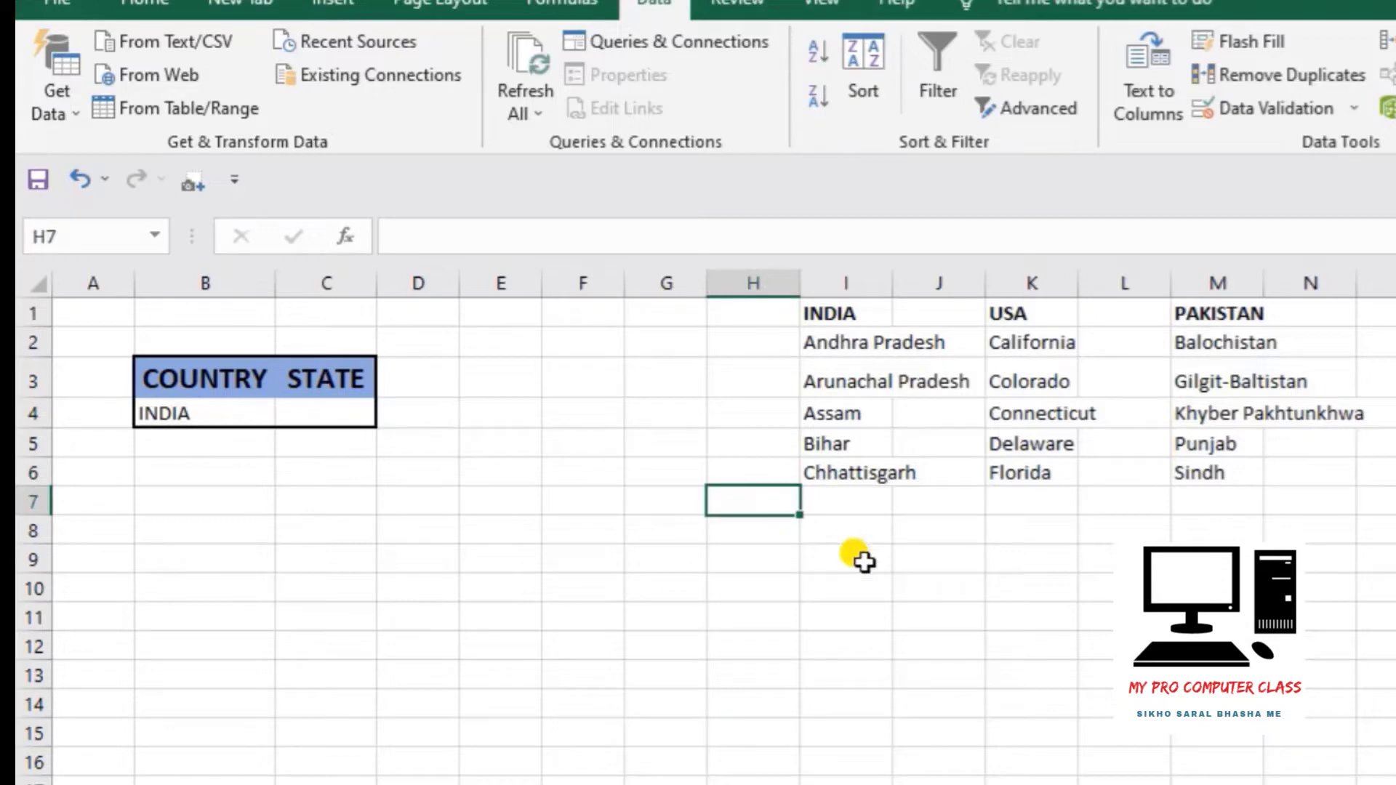
Create named ranges from the country and state table I1:M6, using only the top row for the names
left_click_drag(820, 313, 1243, 475)
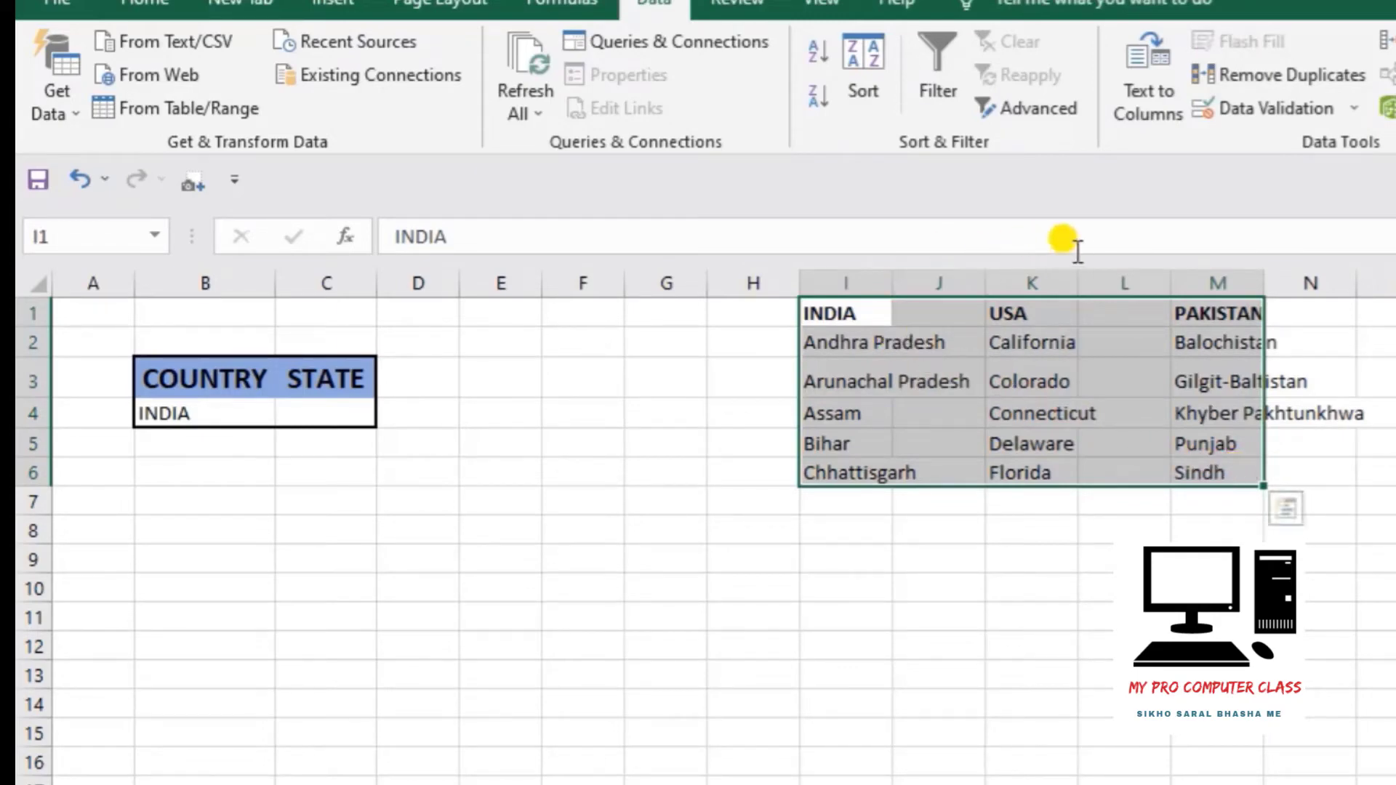
left_click(574, 7)
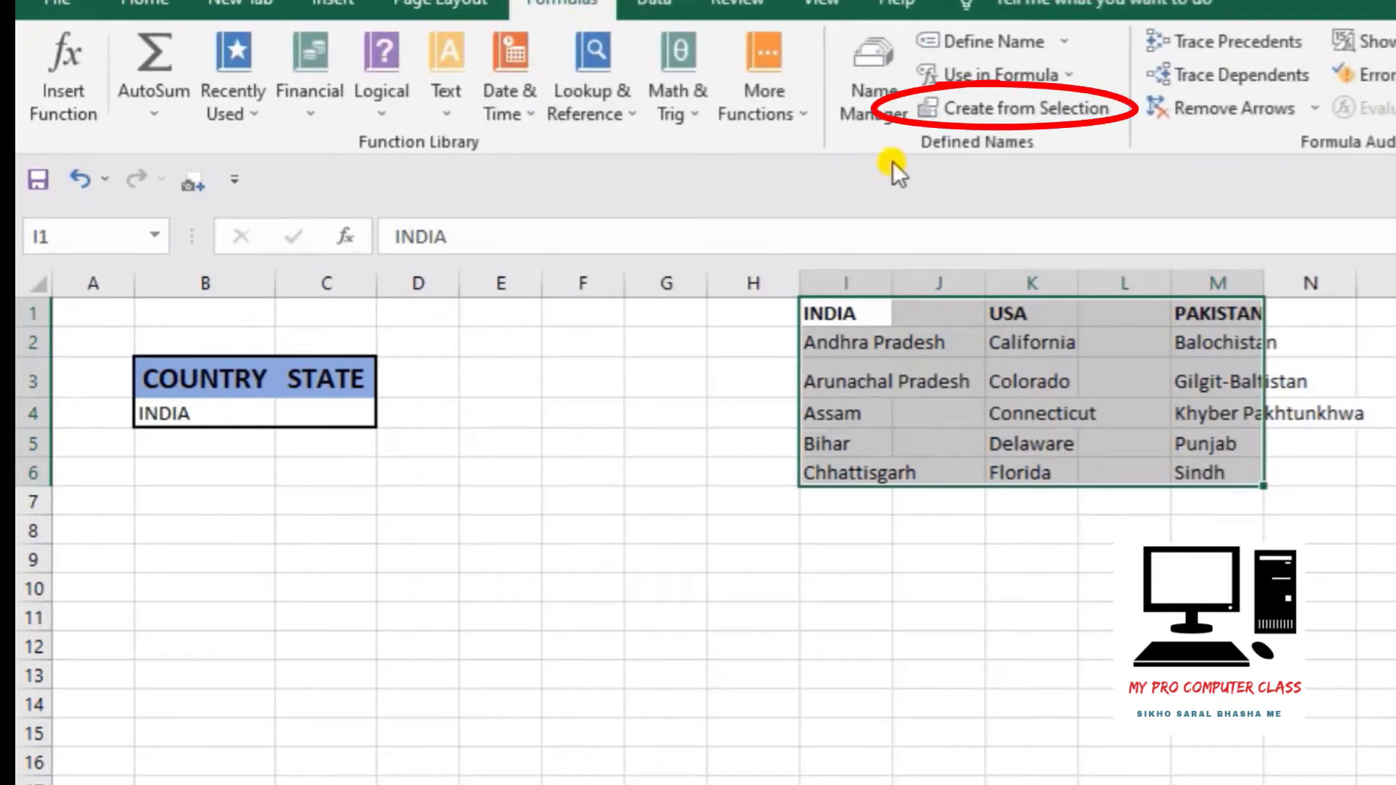
left_click(990, 115)
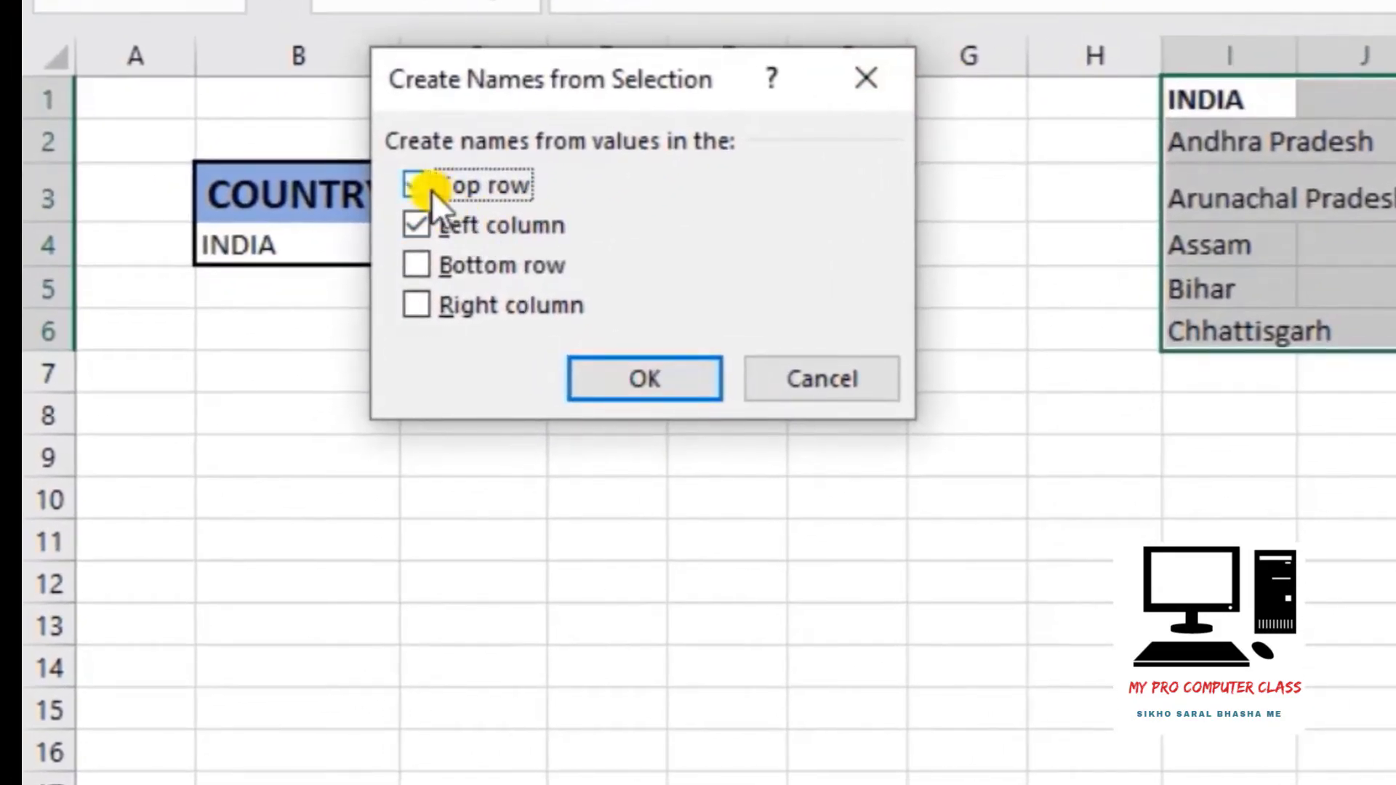
left_click(422, 222)
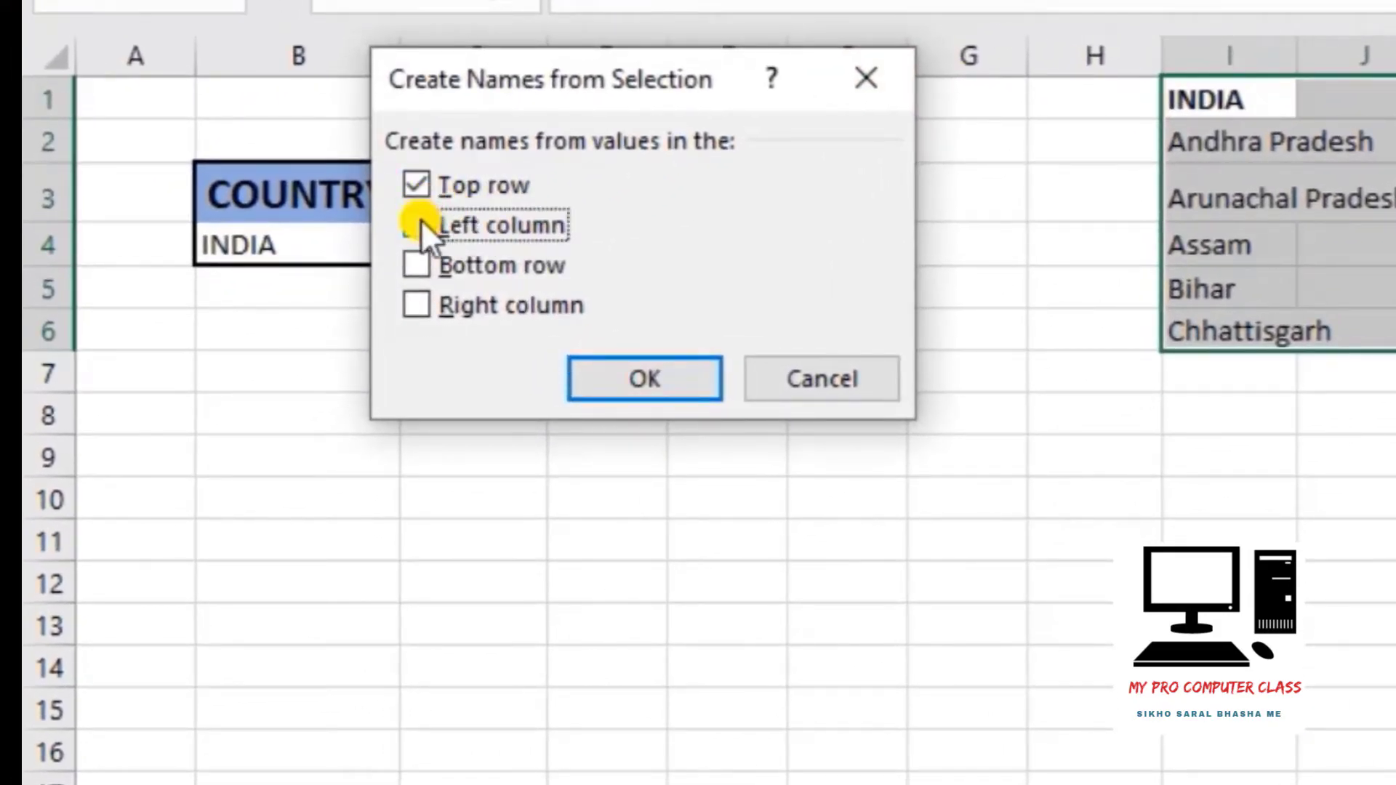
left_click(643, 372)
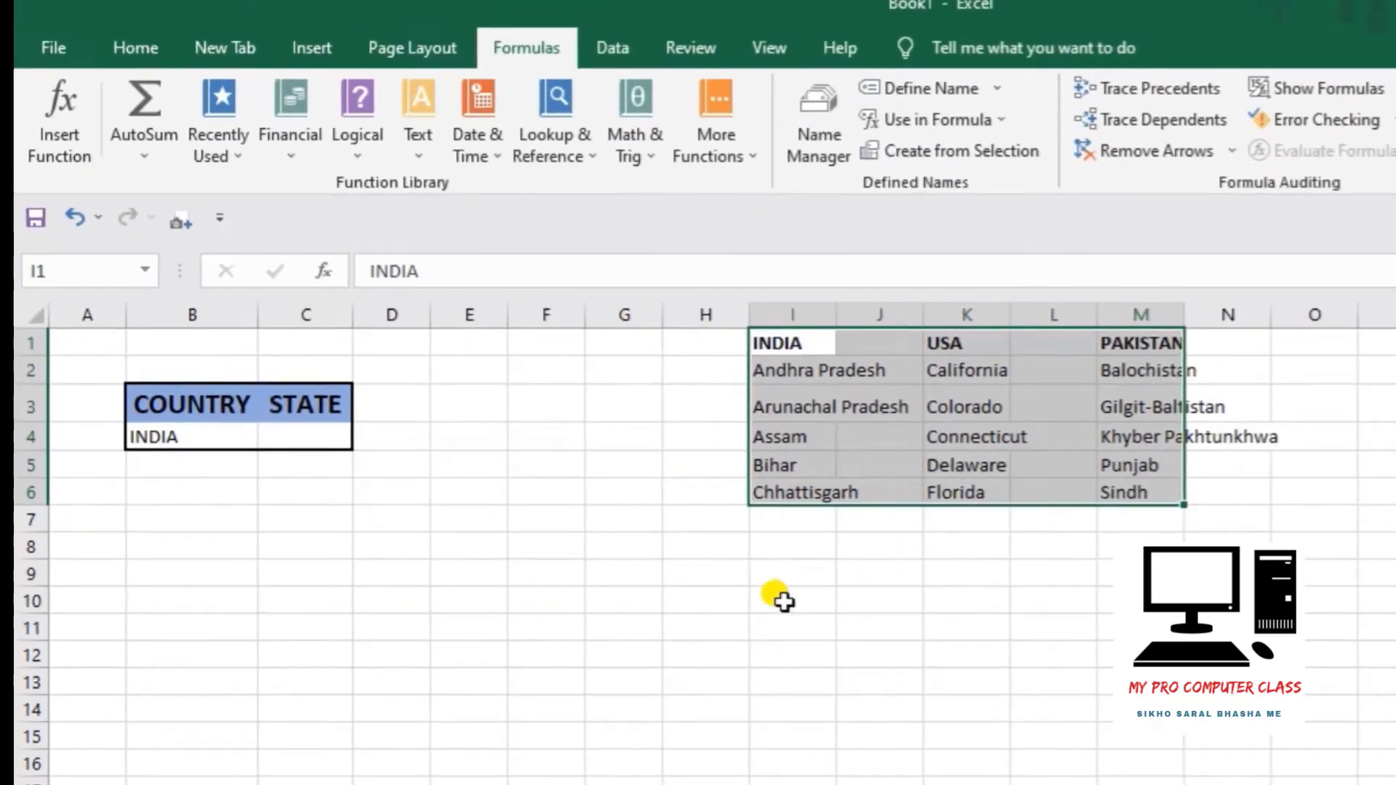
left_click(719, 596)
left_click(804, 407)
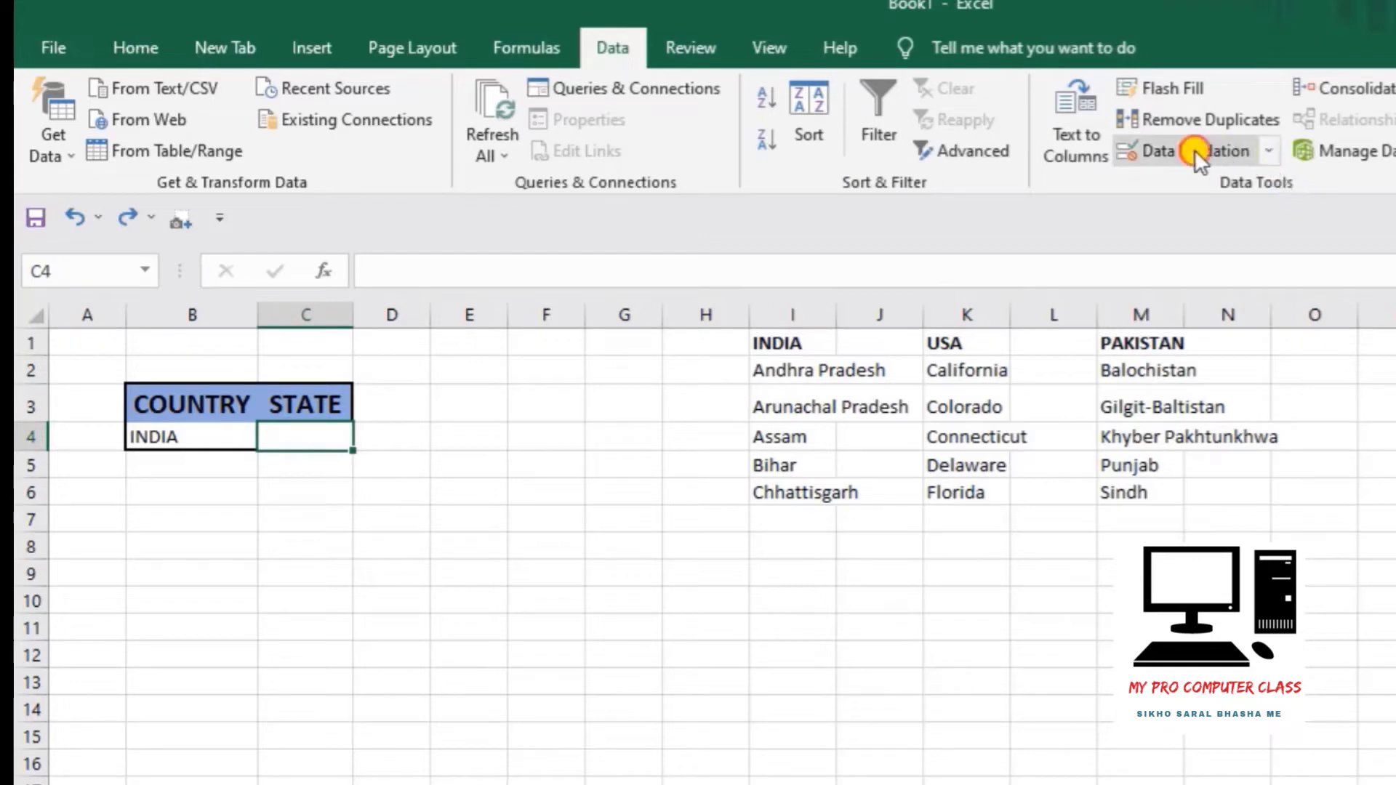
Restrict the STATE cell C4 to a list with the source =INDIRECT($B$4) and apply the validation
left_click(1194, 150)
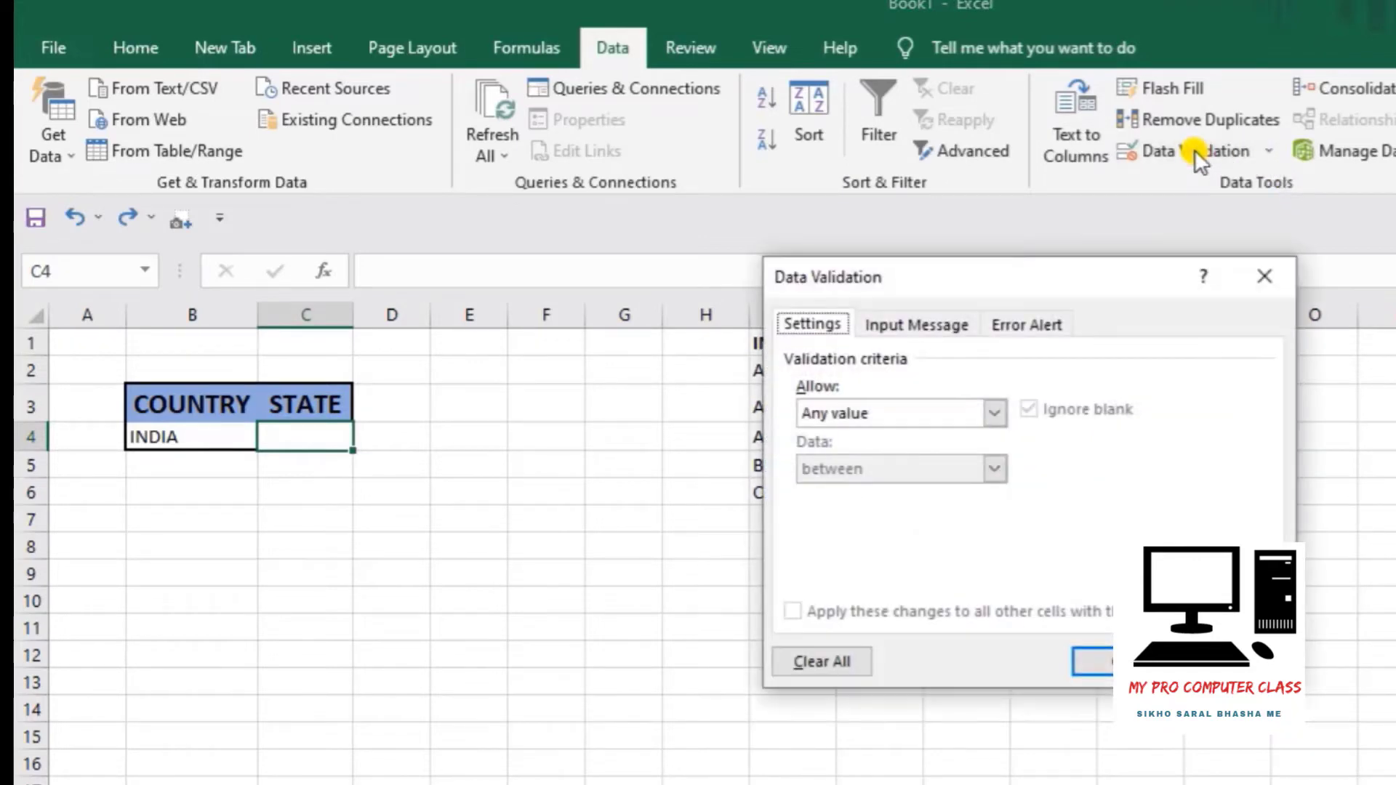
left_click(915, 415)
left_click(862, 490)
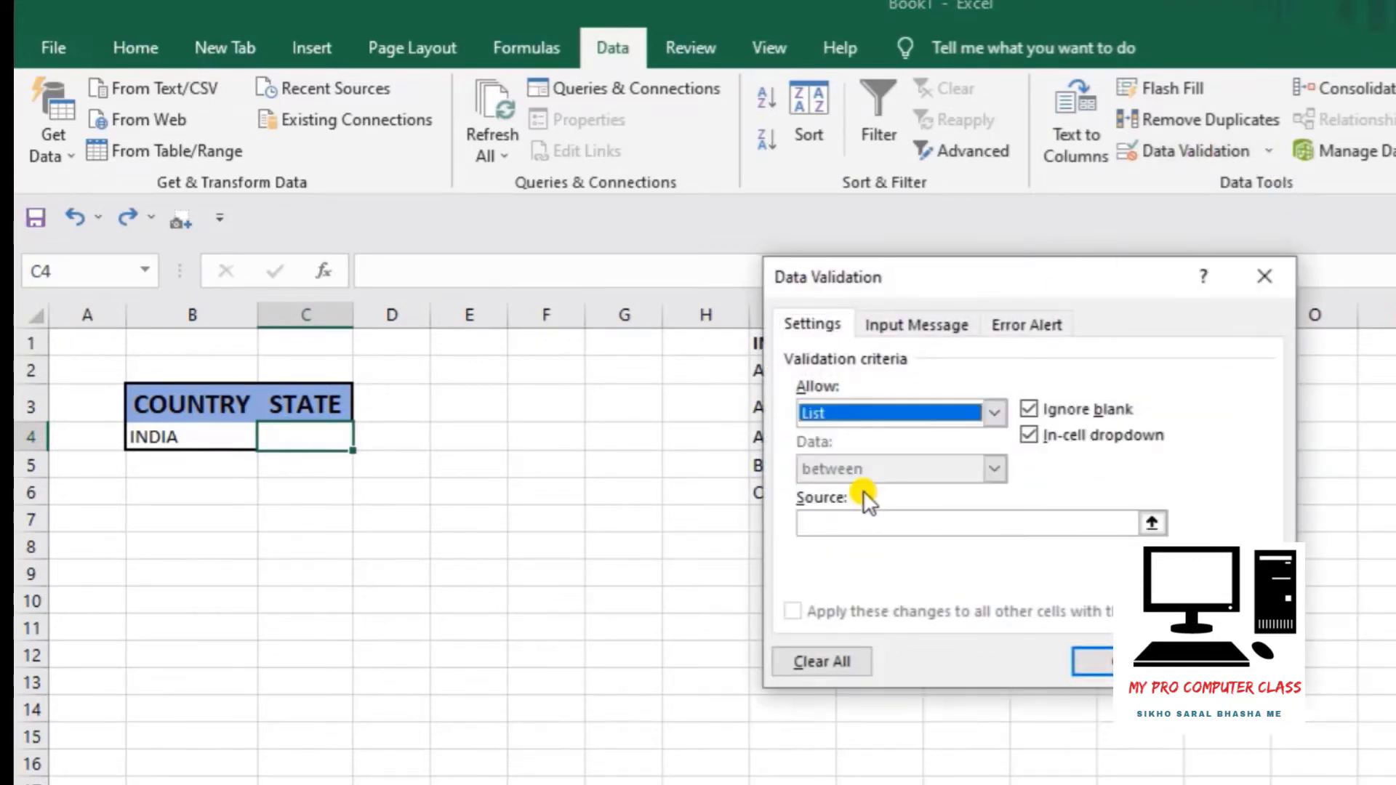
left_click(864, 522)
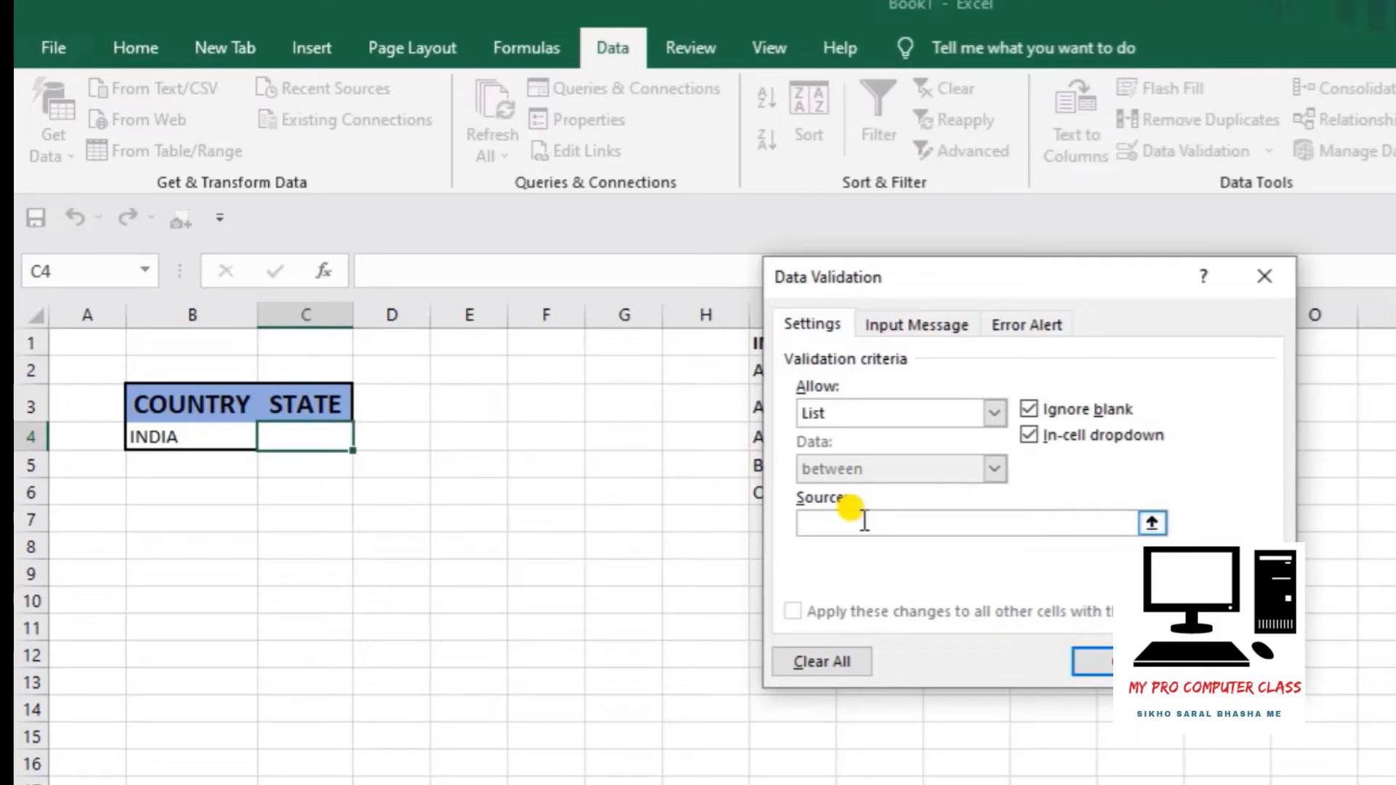
type("=INDIRECT")
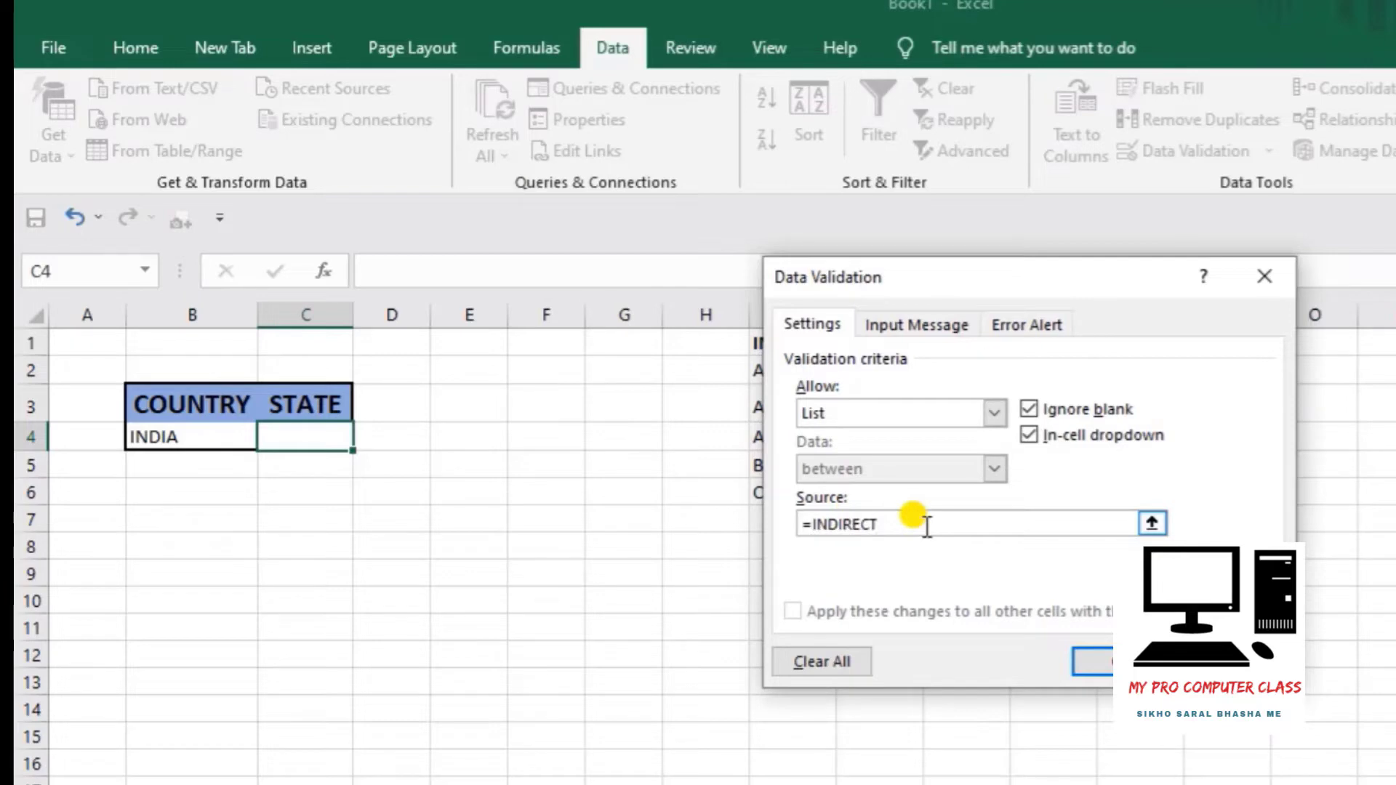
type("(")
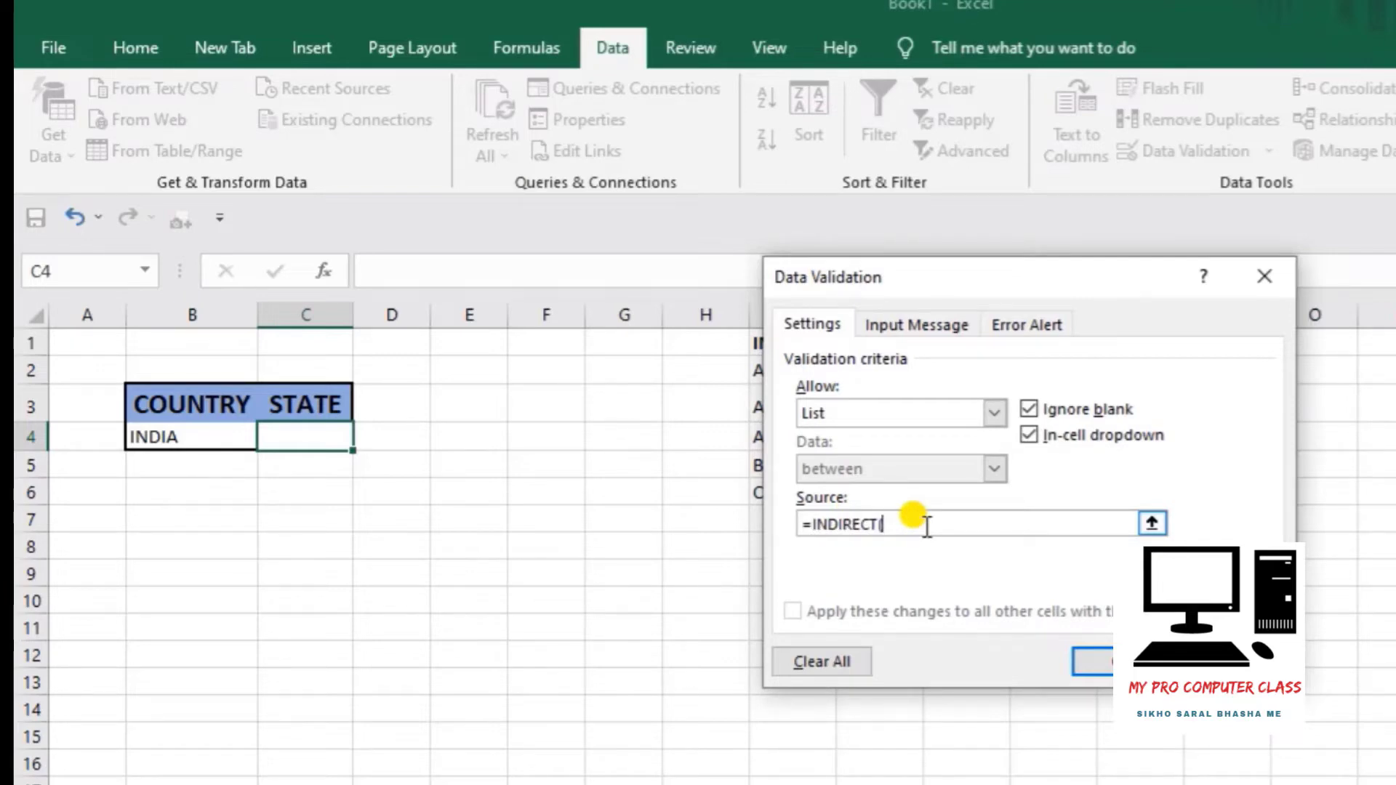
left_click(216, 437)
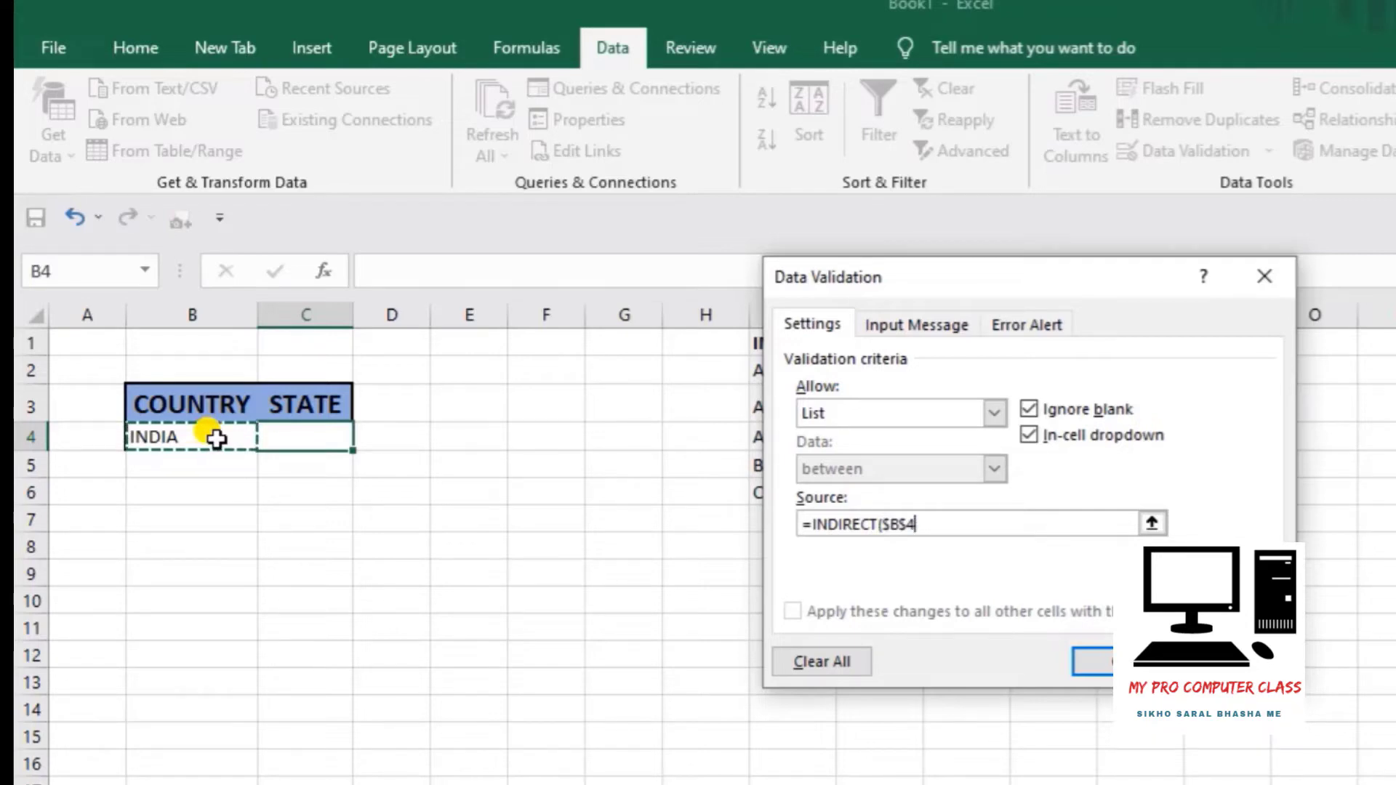
type(")")
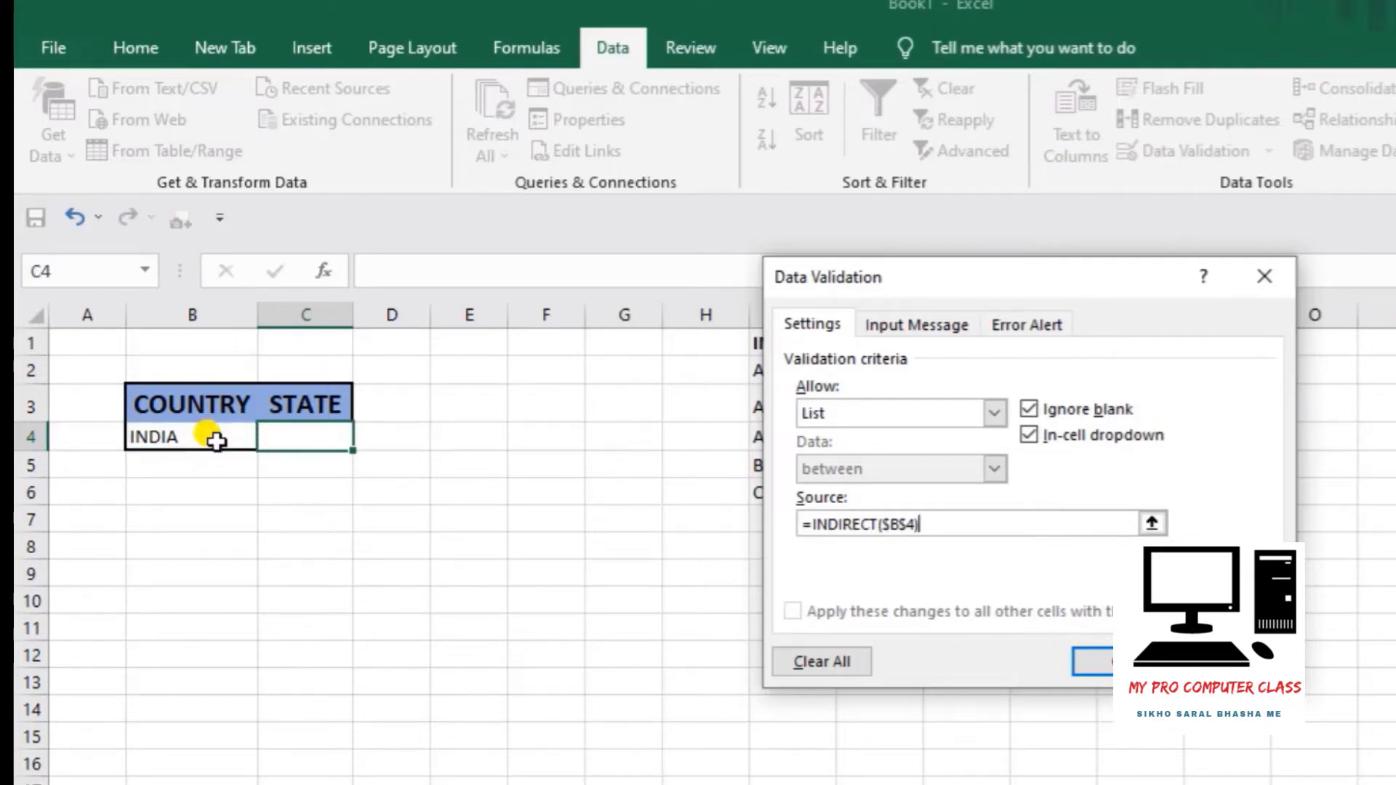
left_click(1092, 662)
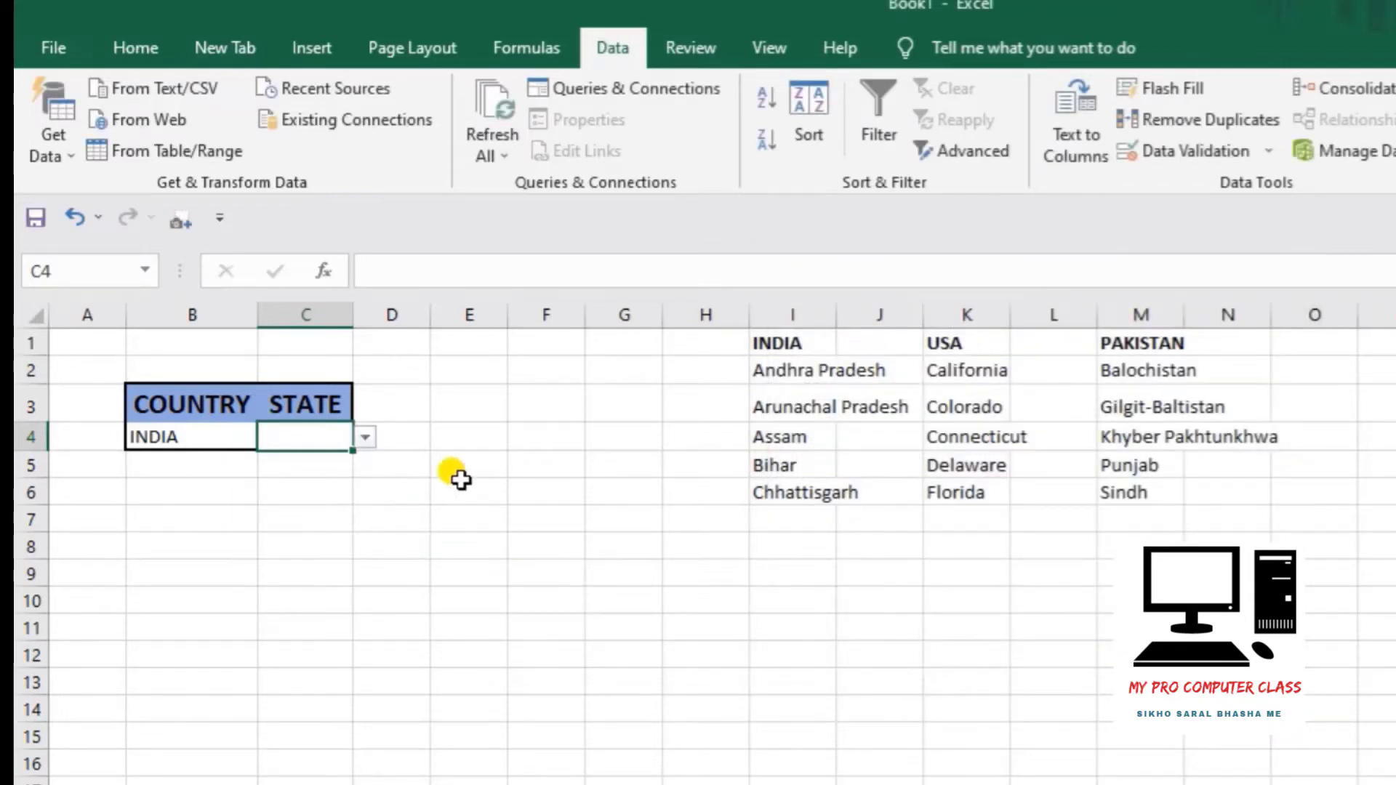
Check the STATE options in C4 for INDIA, and again with COUNTRY cell B4 set to USA
left_click(367, 435)
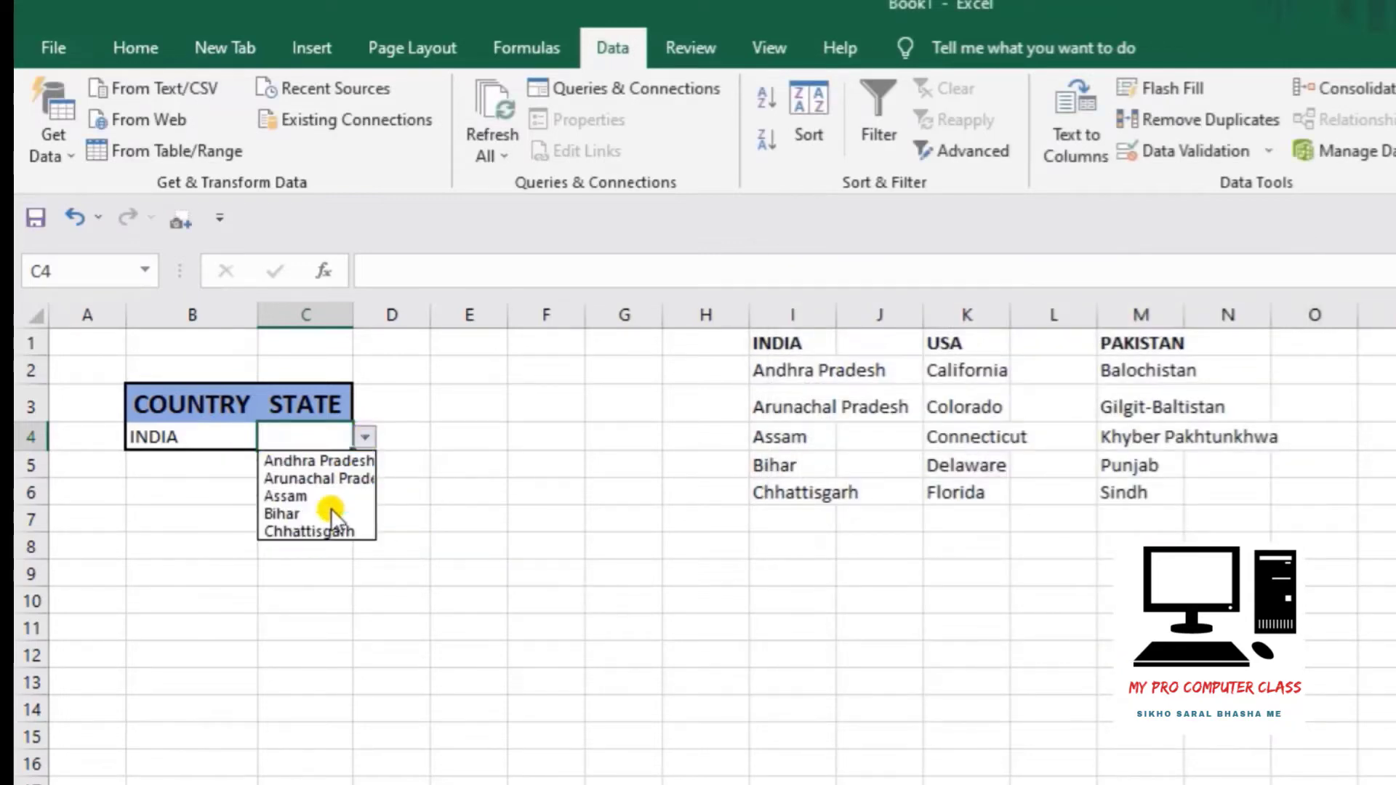
left_click(368, 439)
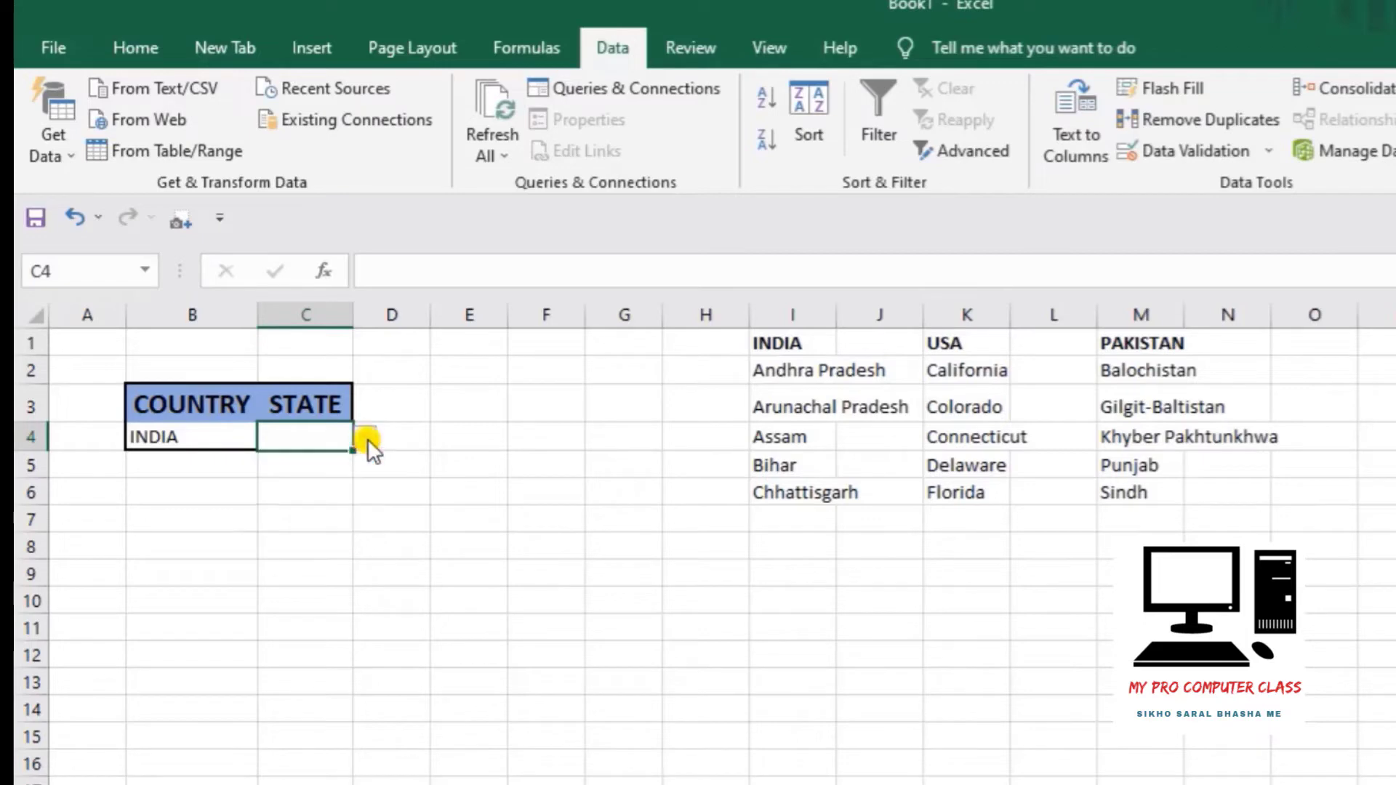
left_click(211, 440)
left_click(272, 436)
left_click(187, 491)
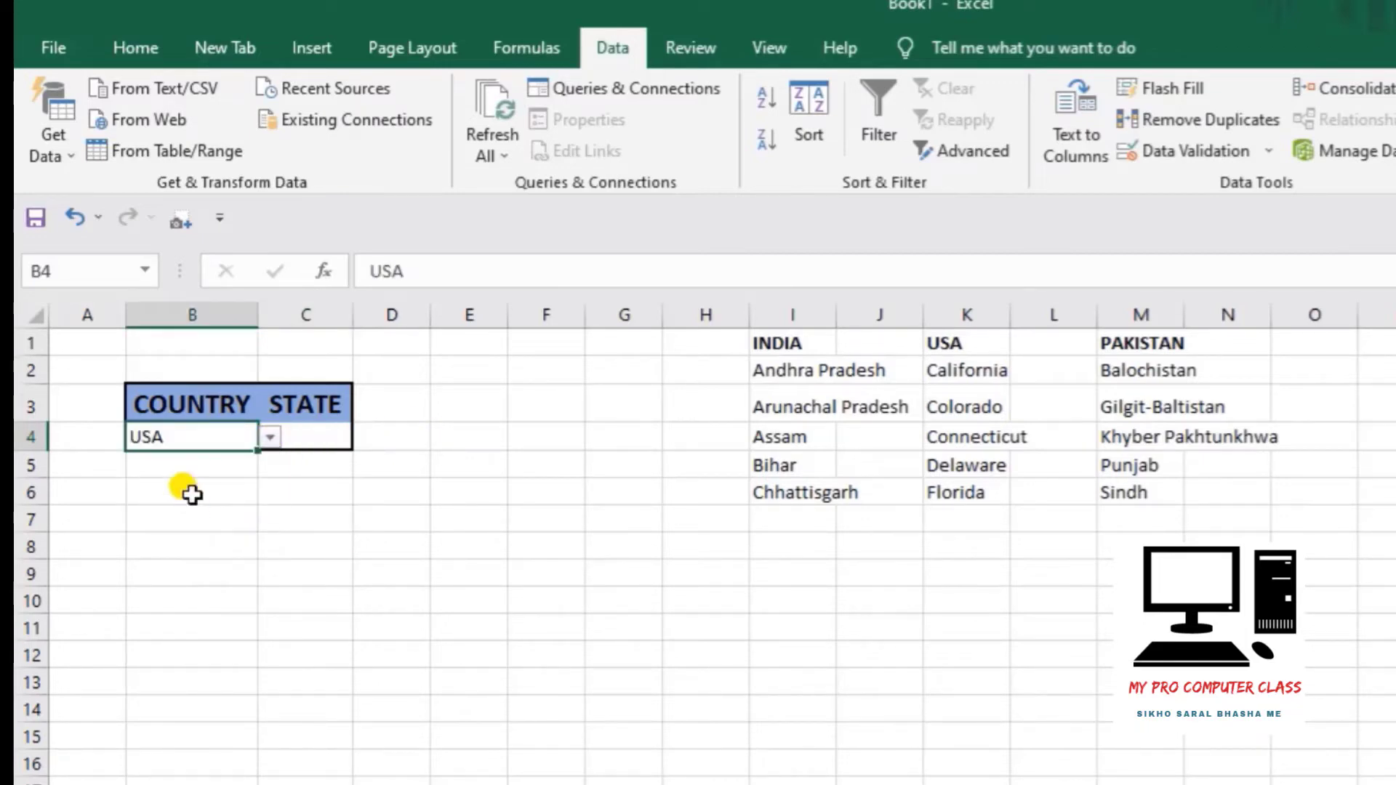
left_click(326, 440)
left_click(363, 438)
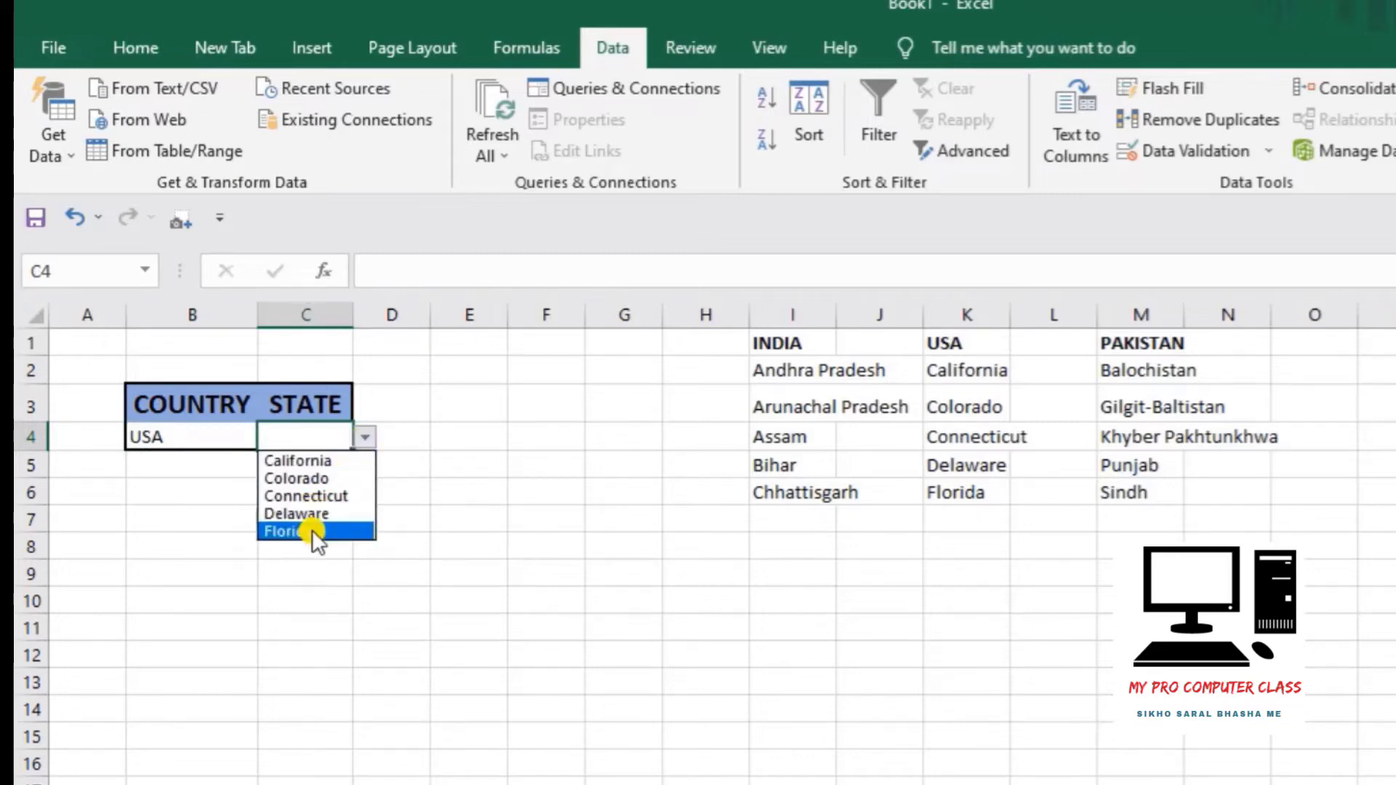
Choose PAKISTAN in COUNTRY cell B4 and check the matching options in the STATE list
left_click(224, 437)
left_click(187, 435)
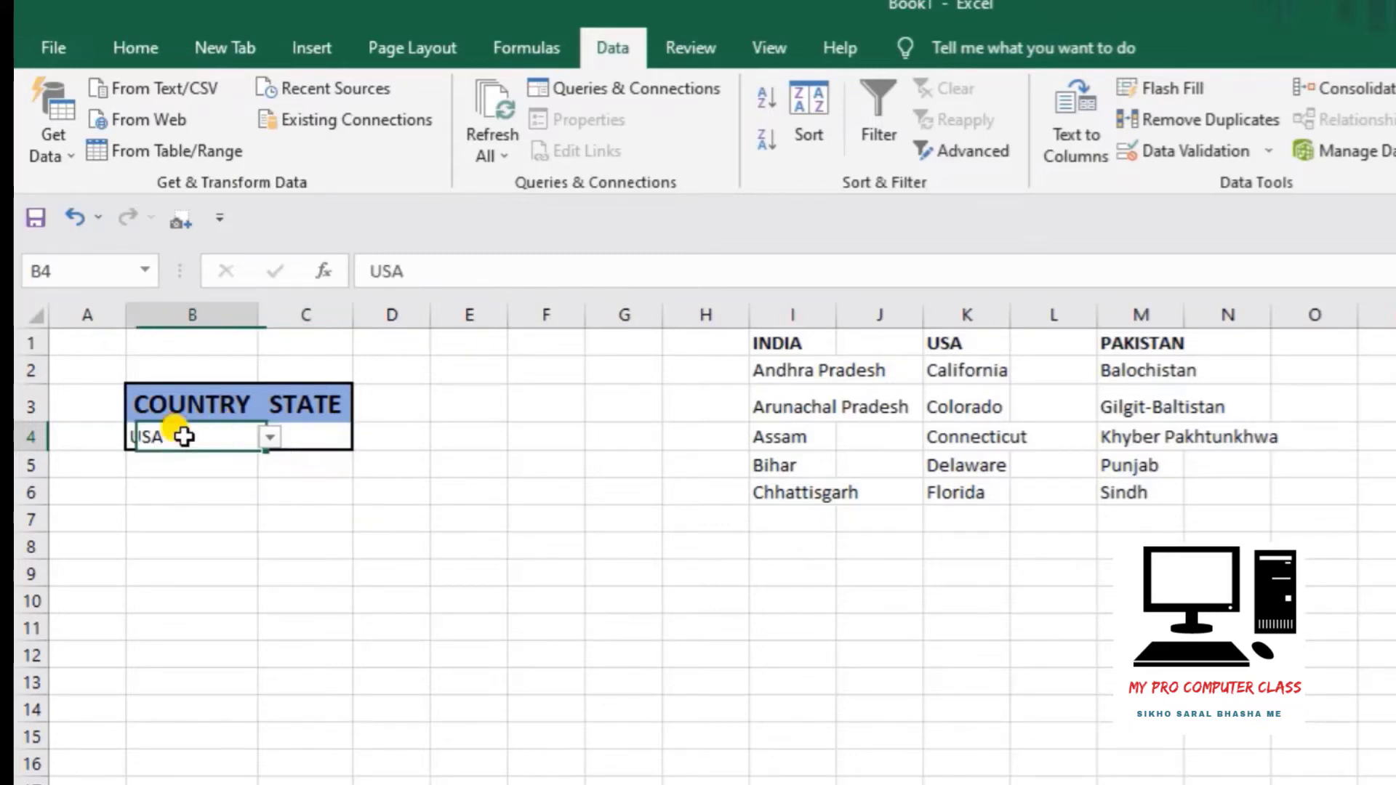
left_click(264, 439)
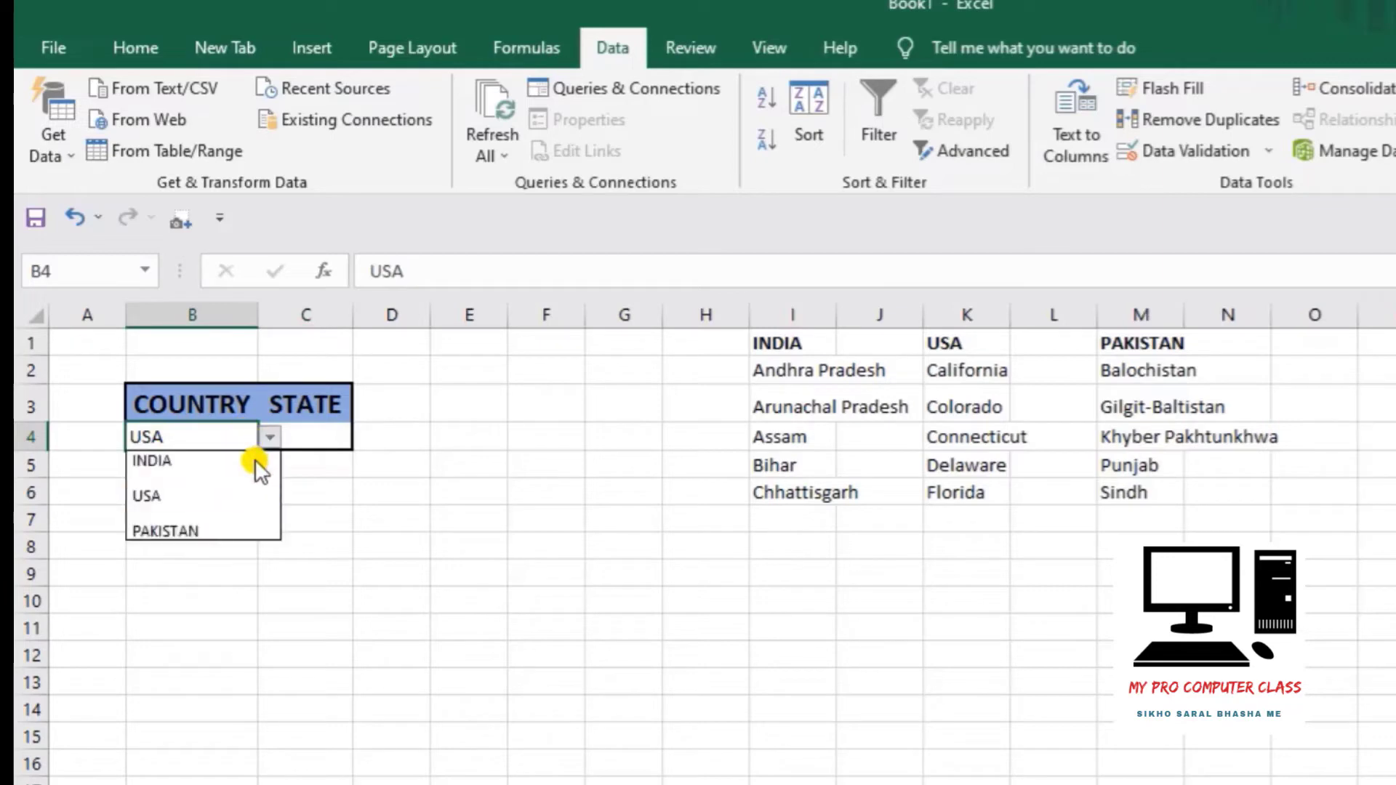
left_click(203, 529)
left_click(335, 437)
left_click(365, 437)
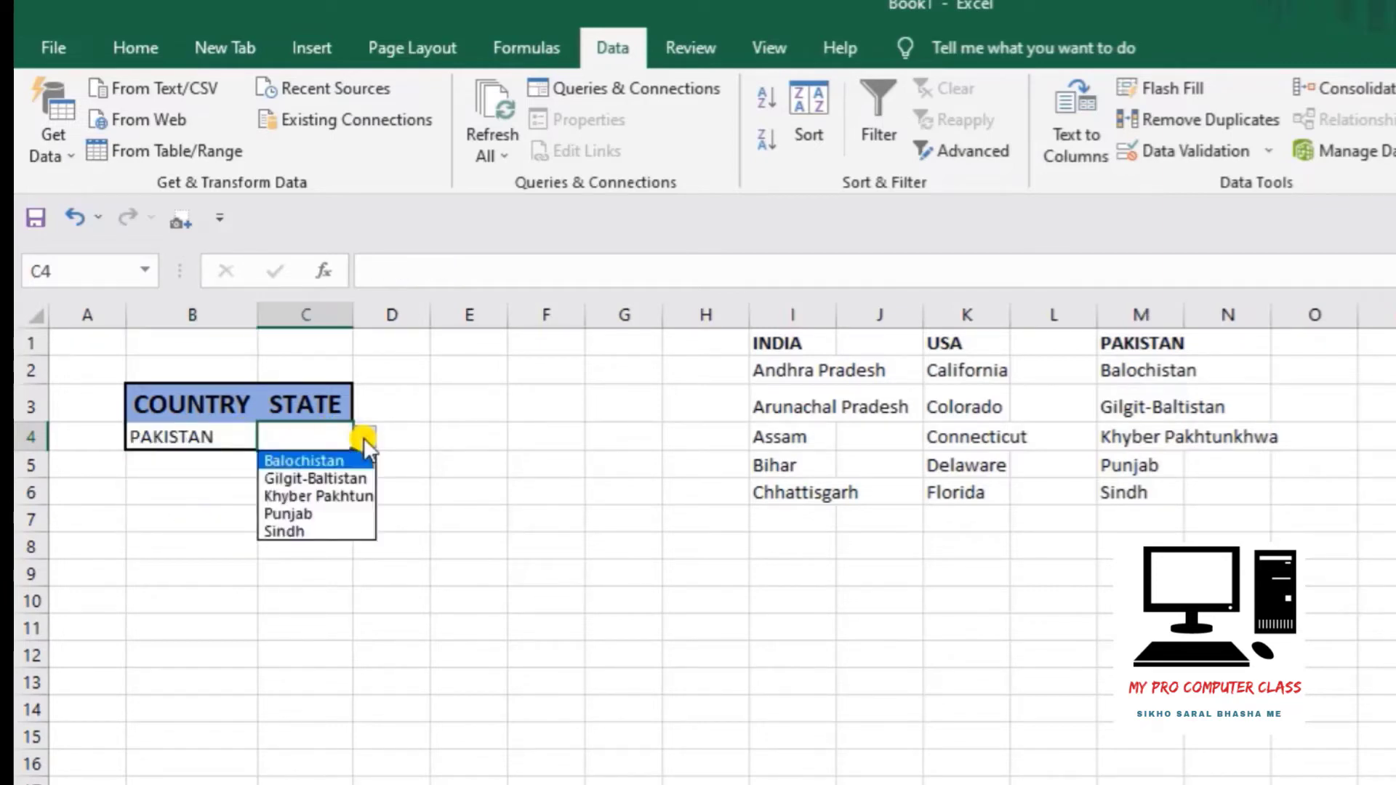
left_click(509, 560)
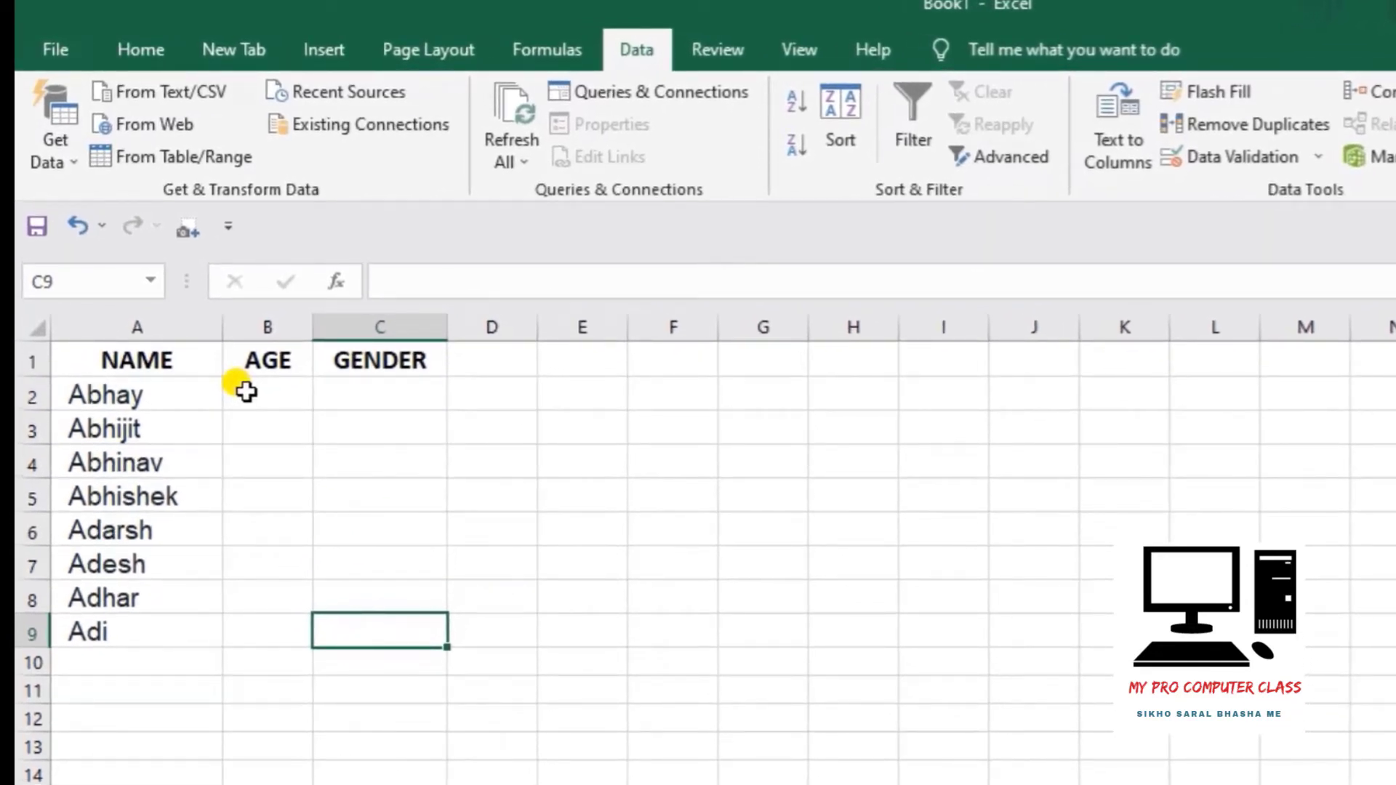
Restrict the first GENDER cell, C2, to a list with the source =$L$5:$L$6 and apply the validation
left_click(246, 392)
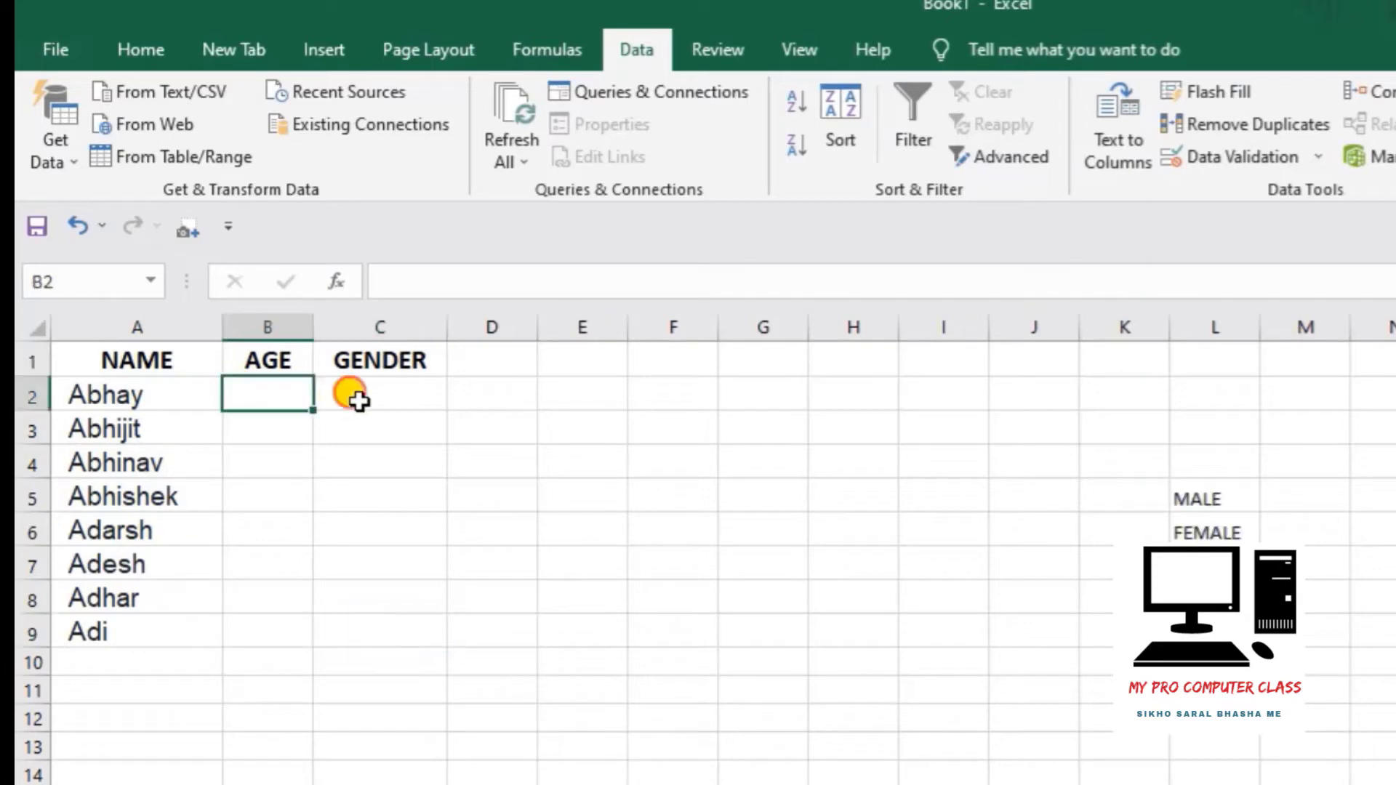
left_click(359, 400)
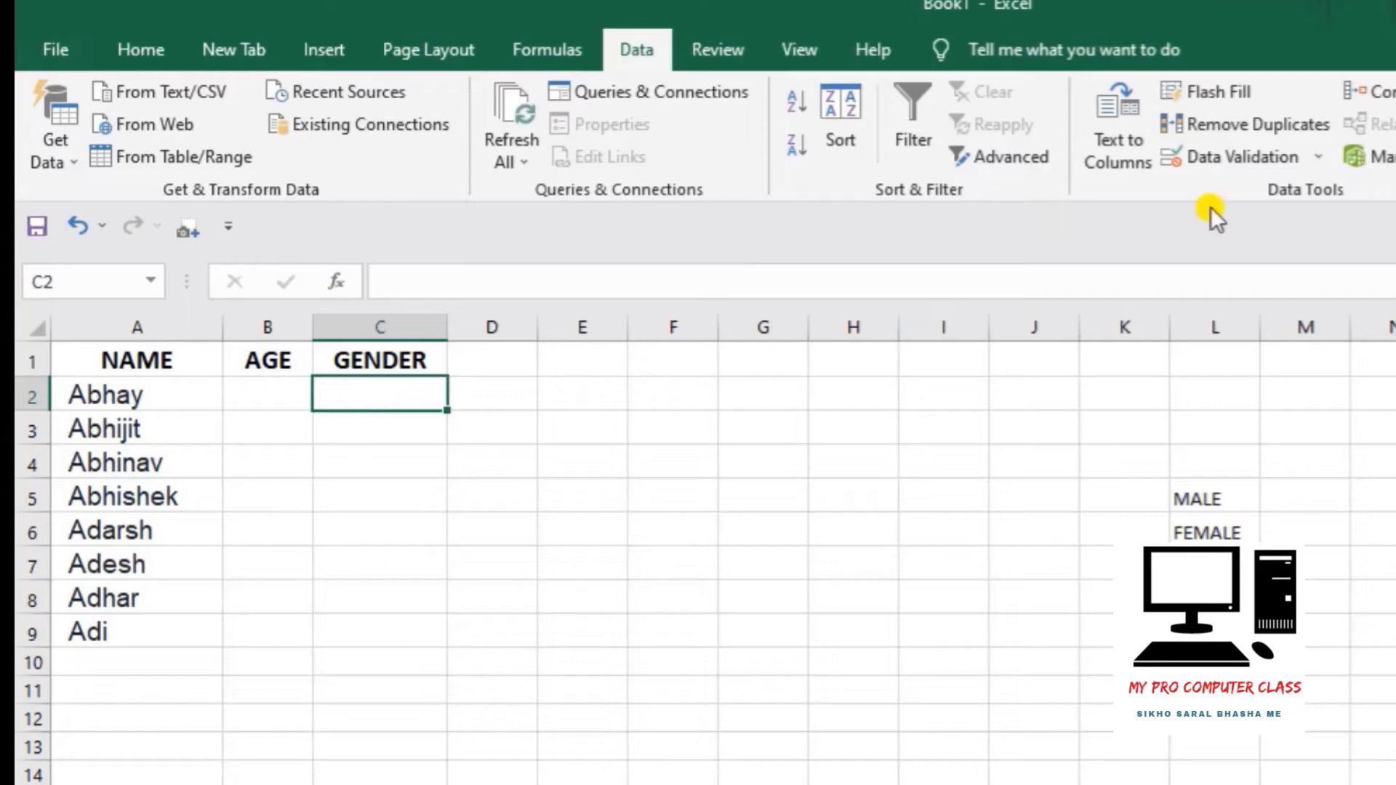
left_click(1290, 154)
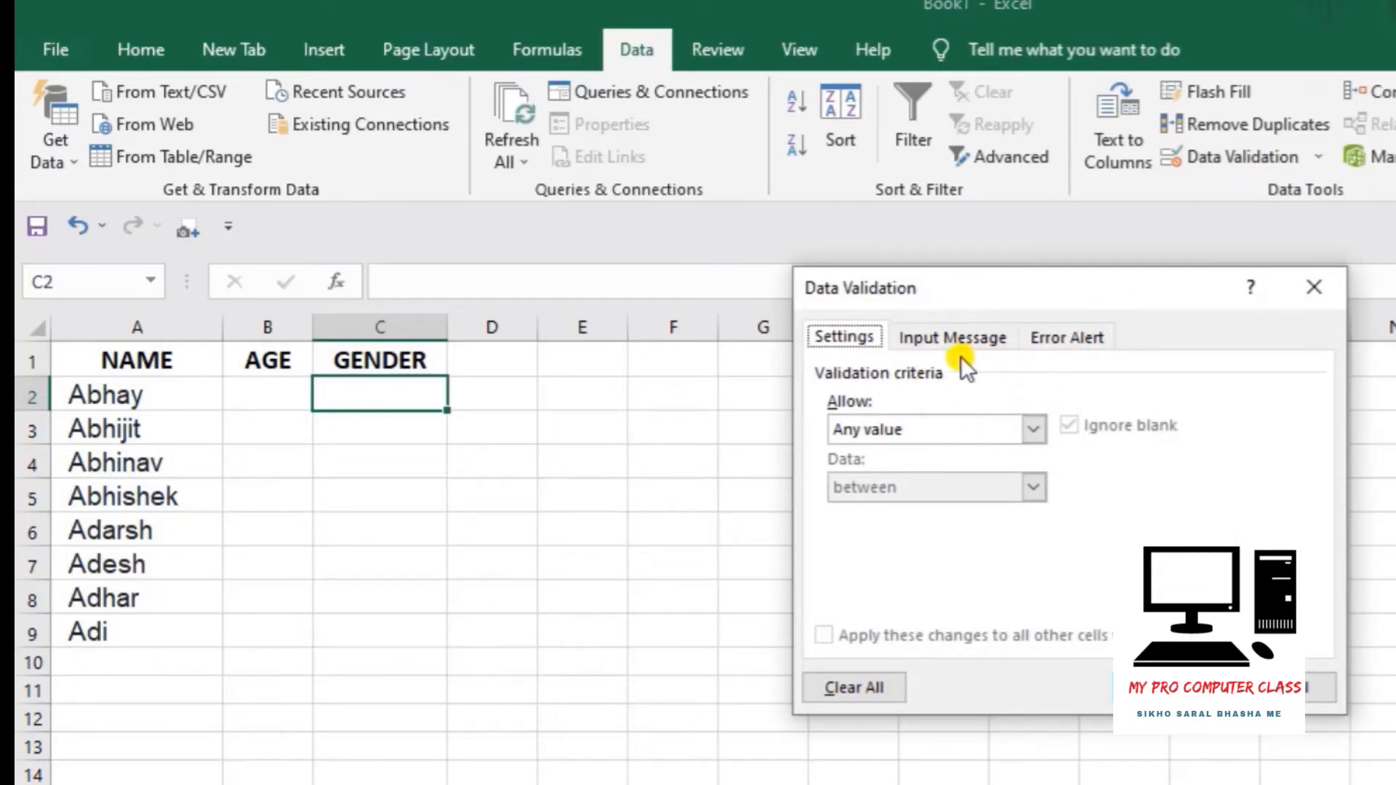
left_click(923, 429)
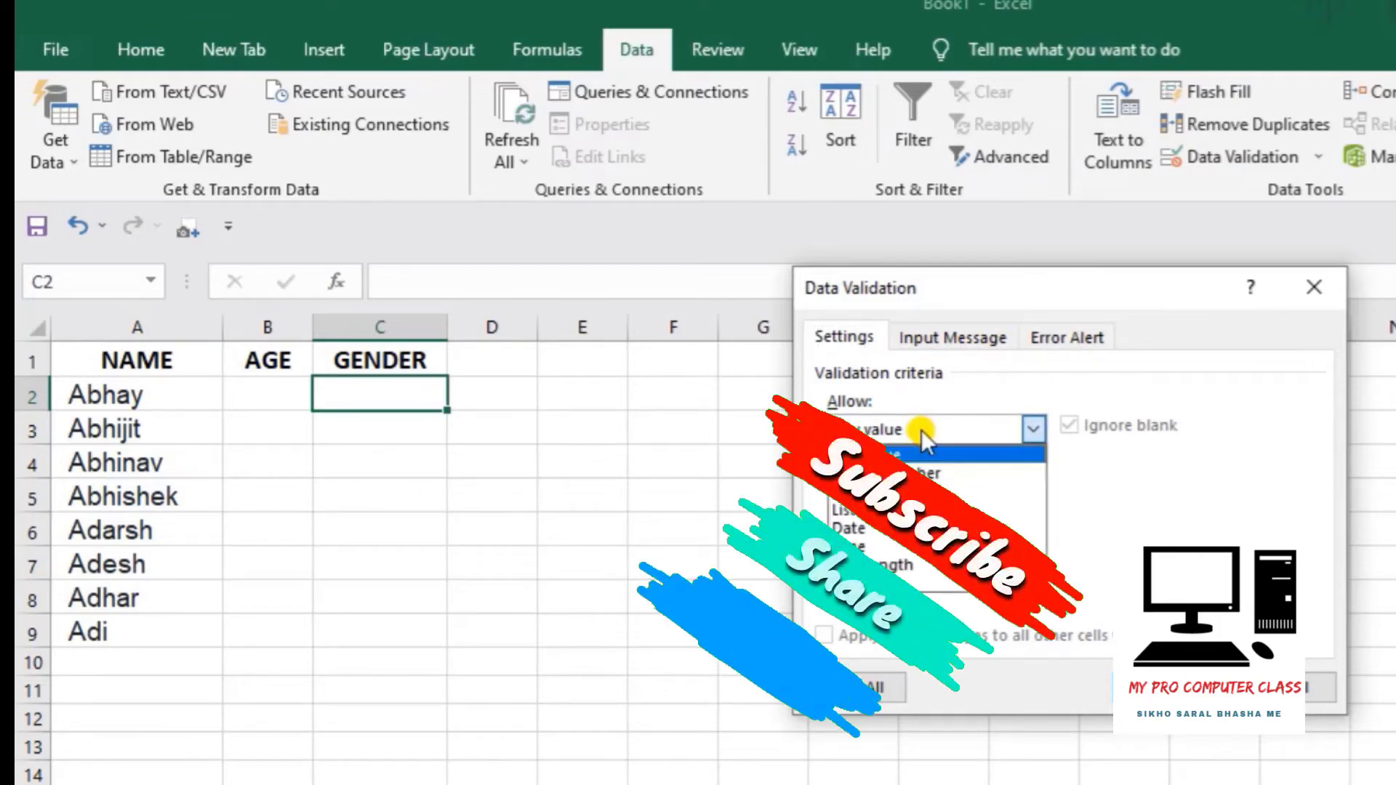
left_click(871, 518)
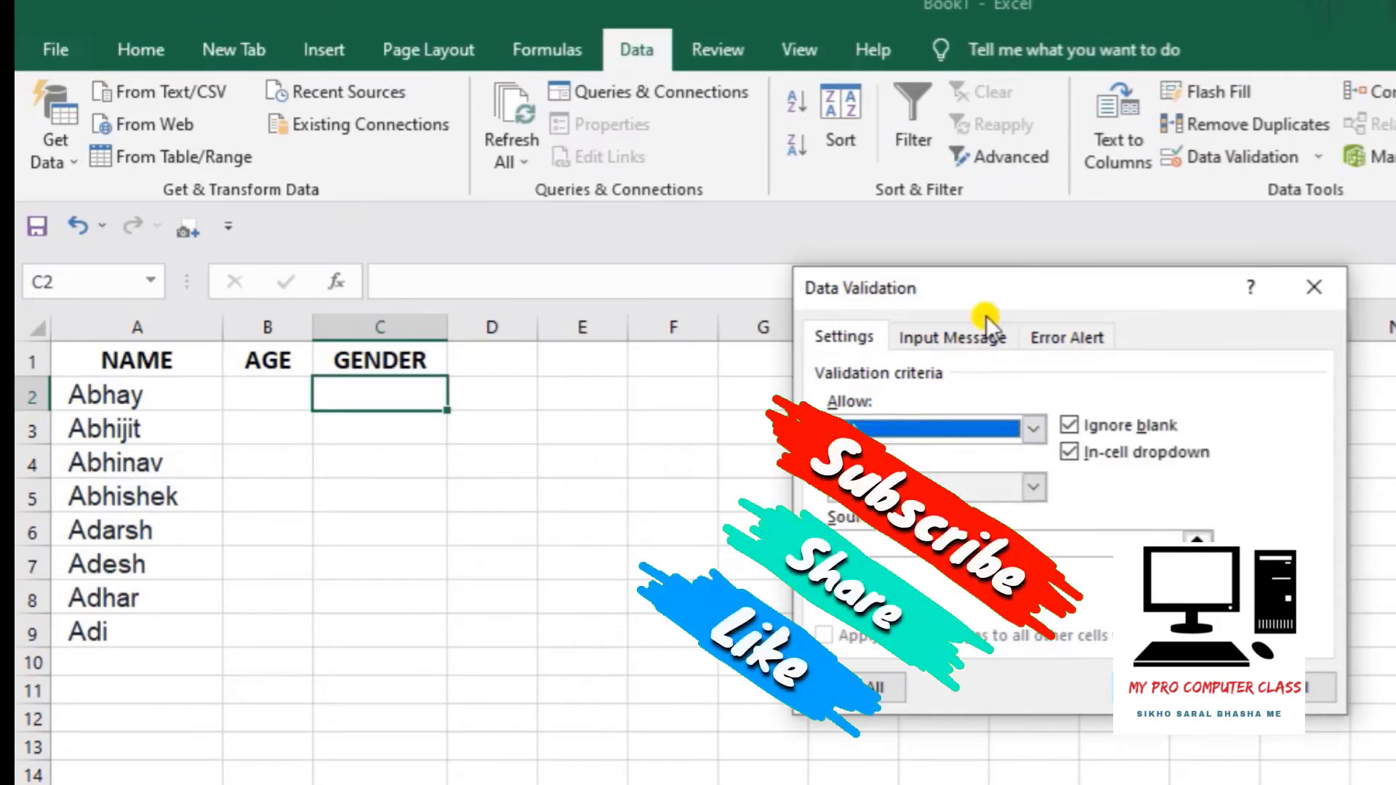
left_click_drag(992, 282, 598, 252)
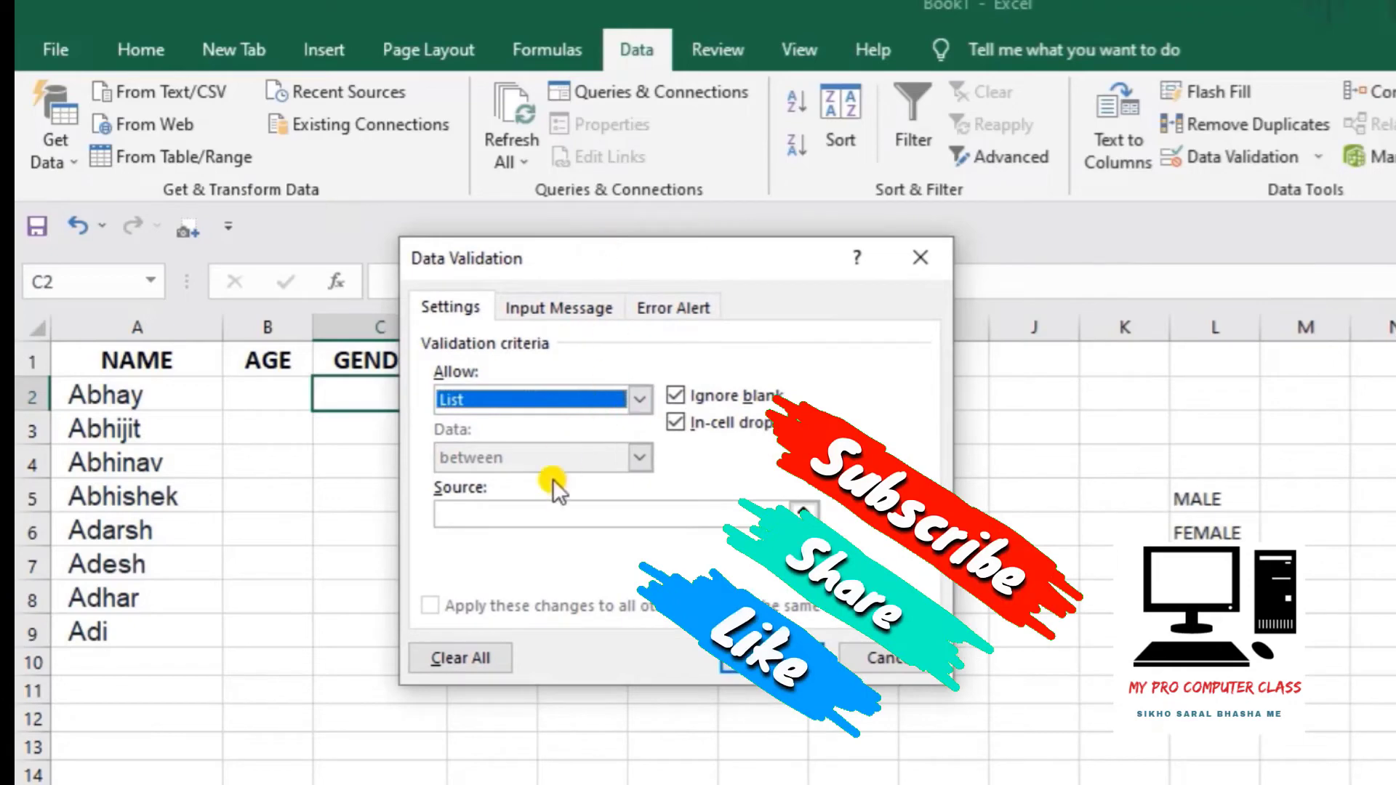
left_click(575, 519)
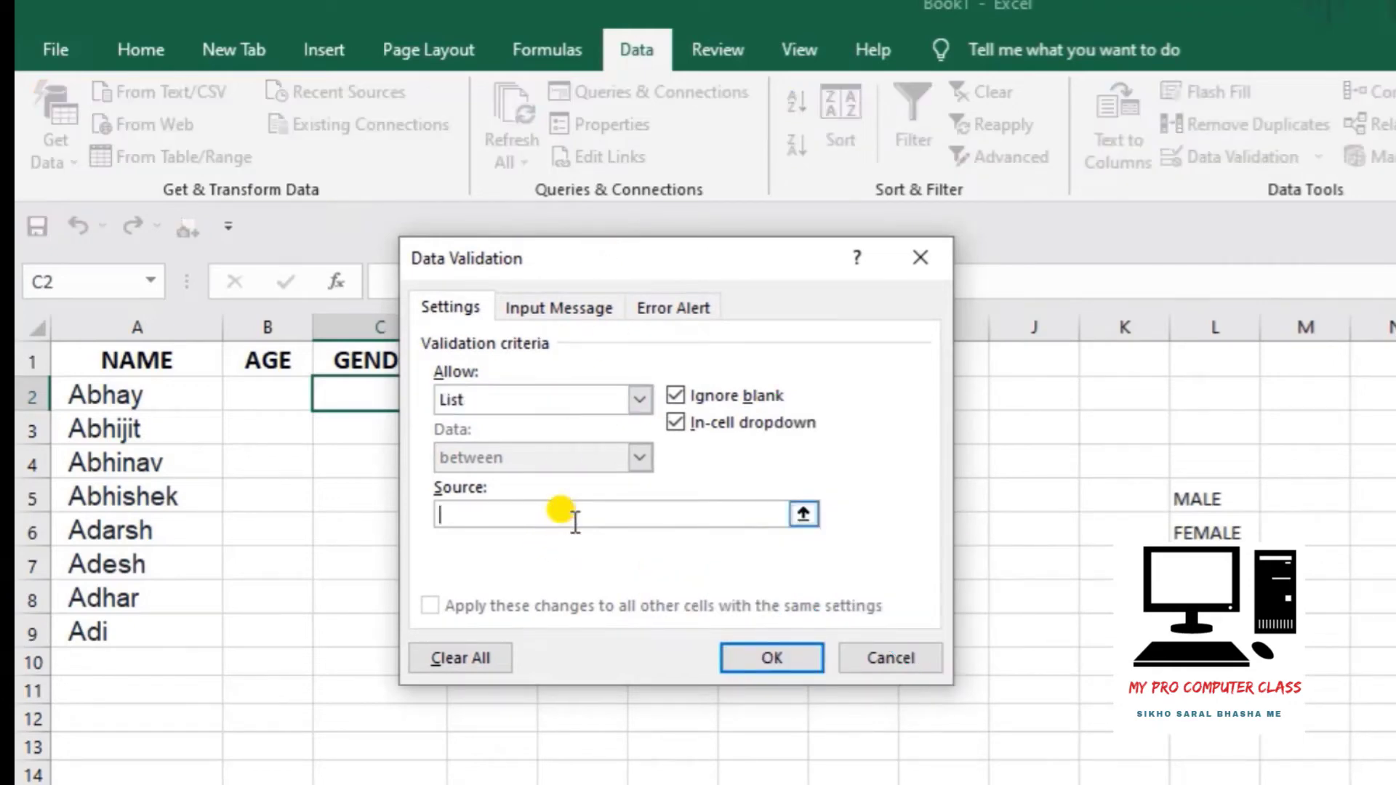
left_click_drag(1191, 494, 1196, 526)
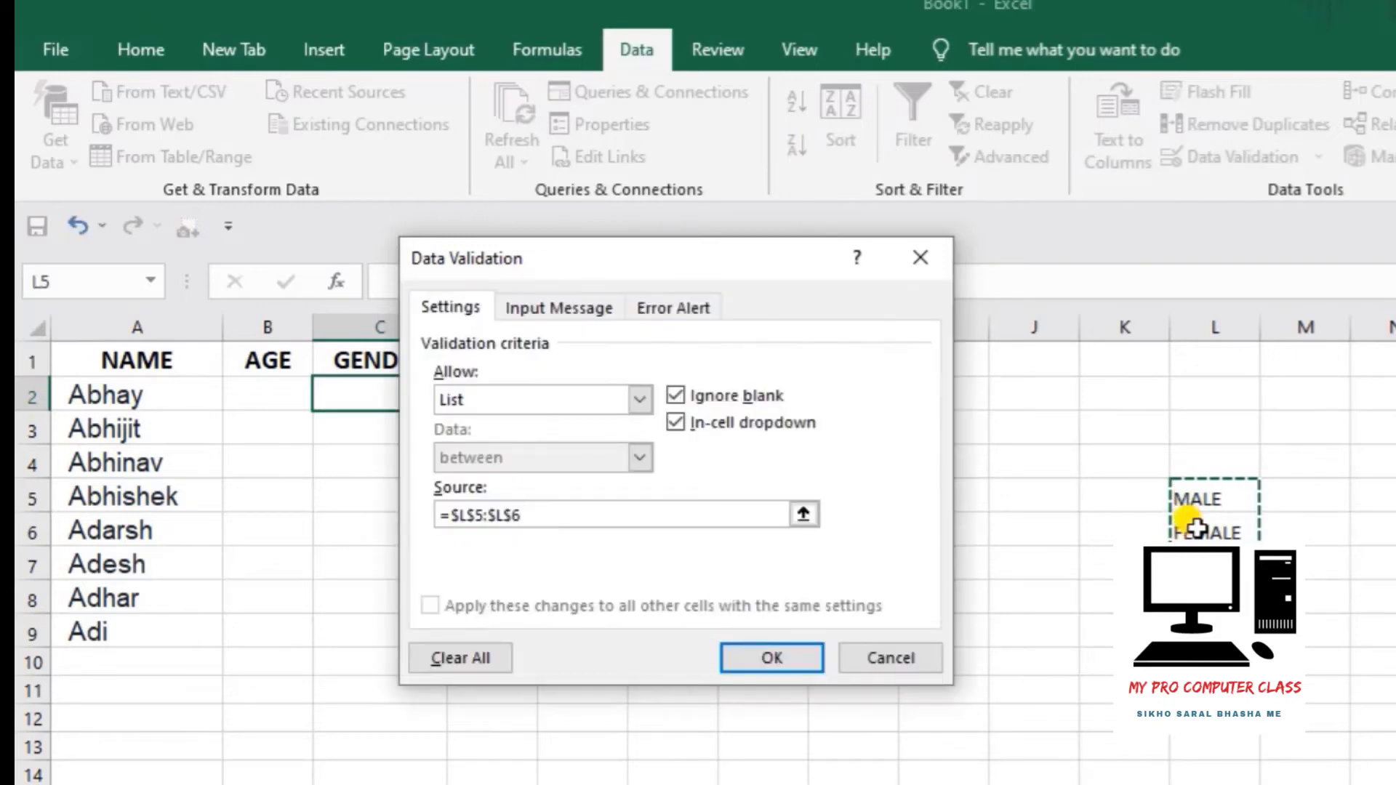
left_click(804, 665)
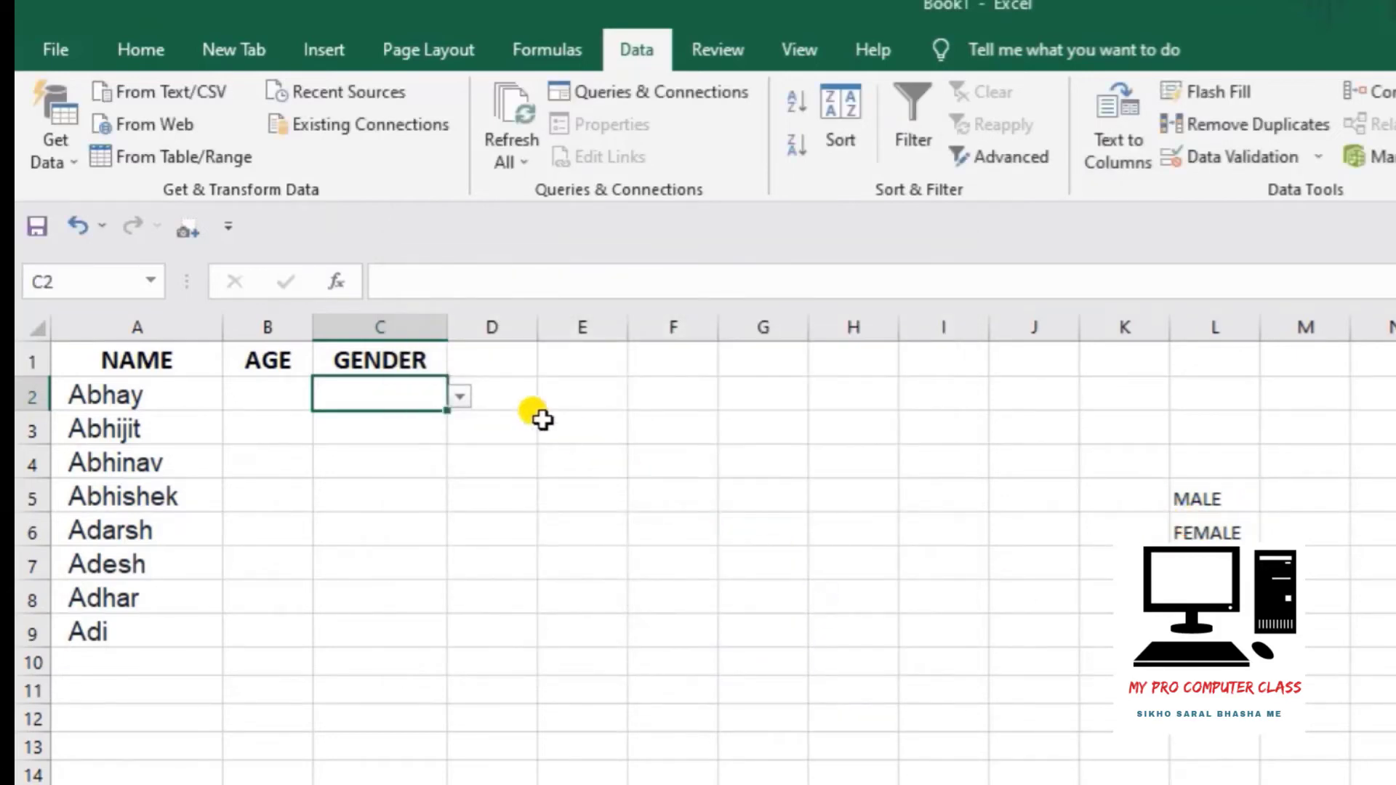
Test the GENDER drop-down in C2 by switching between FEMALE and MALE, ending with MALE
left_click(459, 399)
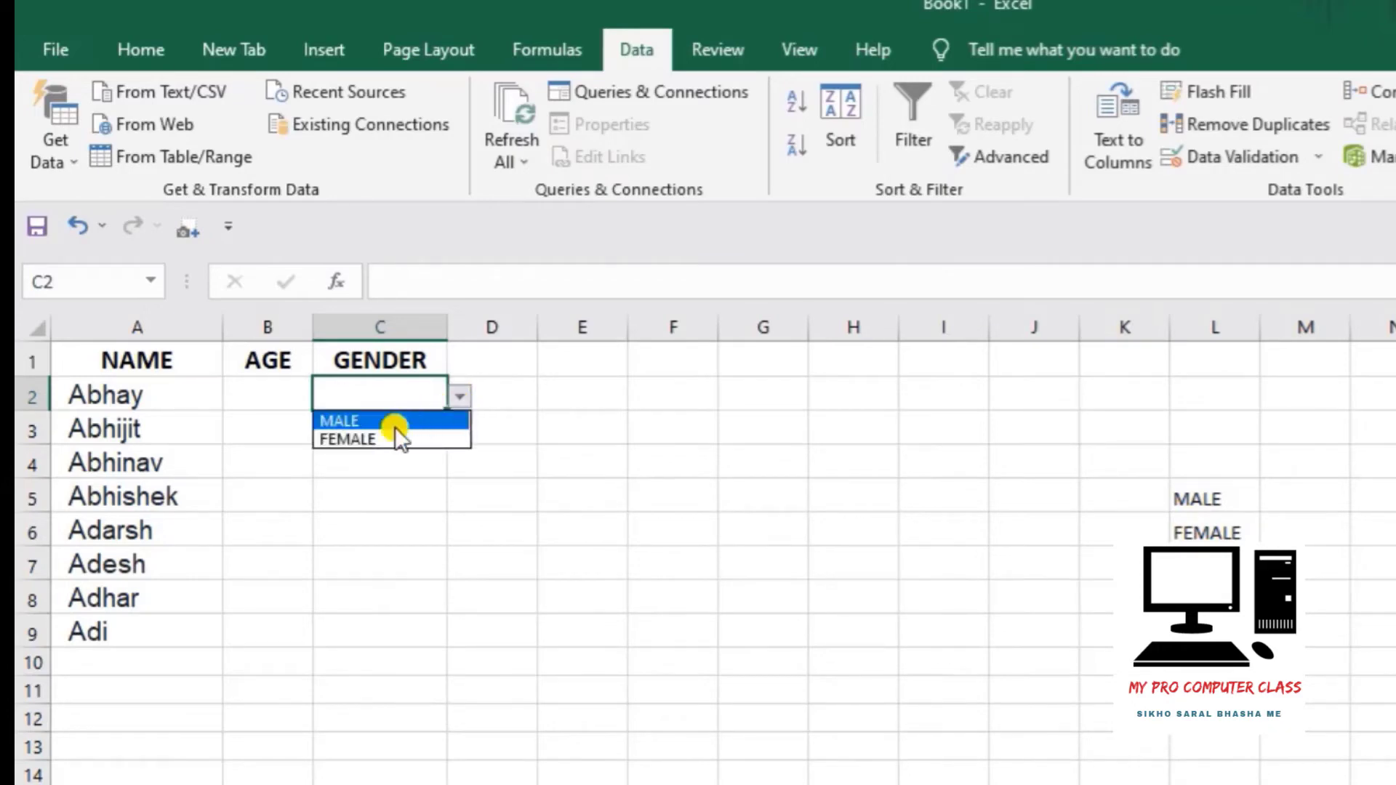
left_click(388, 437)
left_click(459, 397)
left_click(408, 419)
left_click(458, 398)
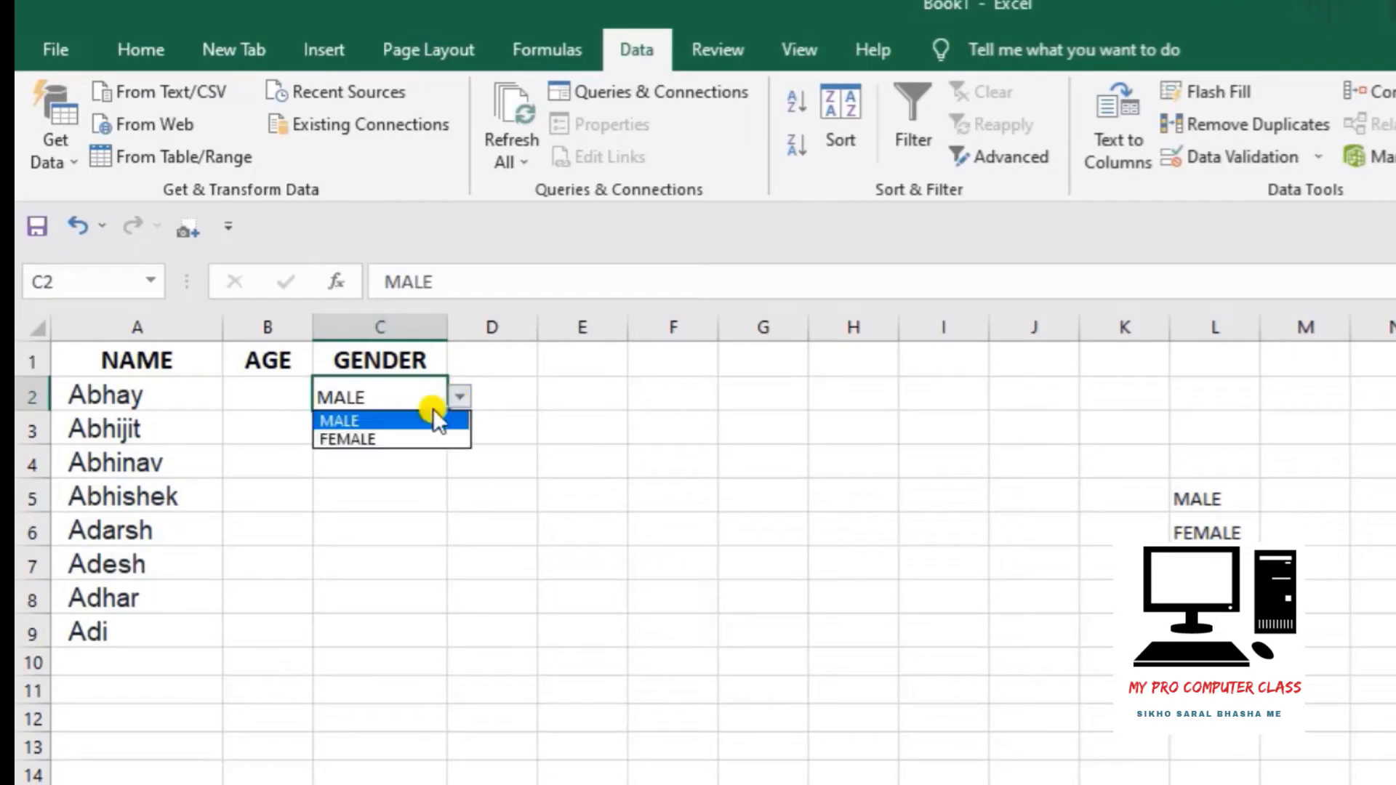
left_click(391, 441)
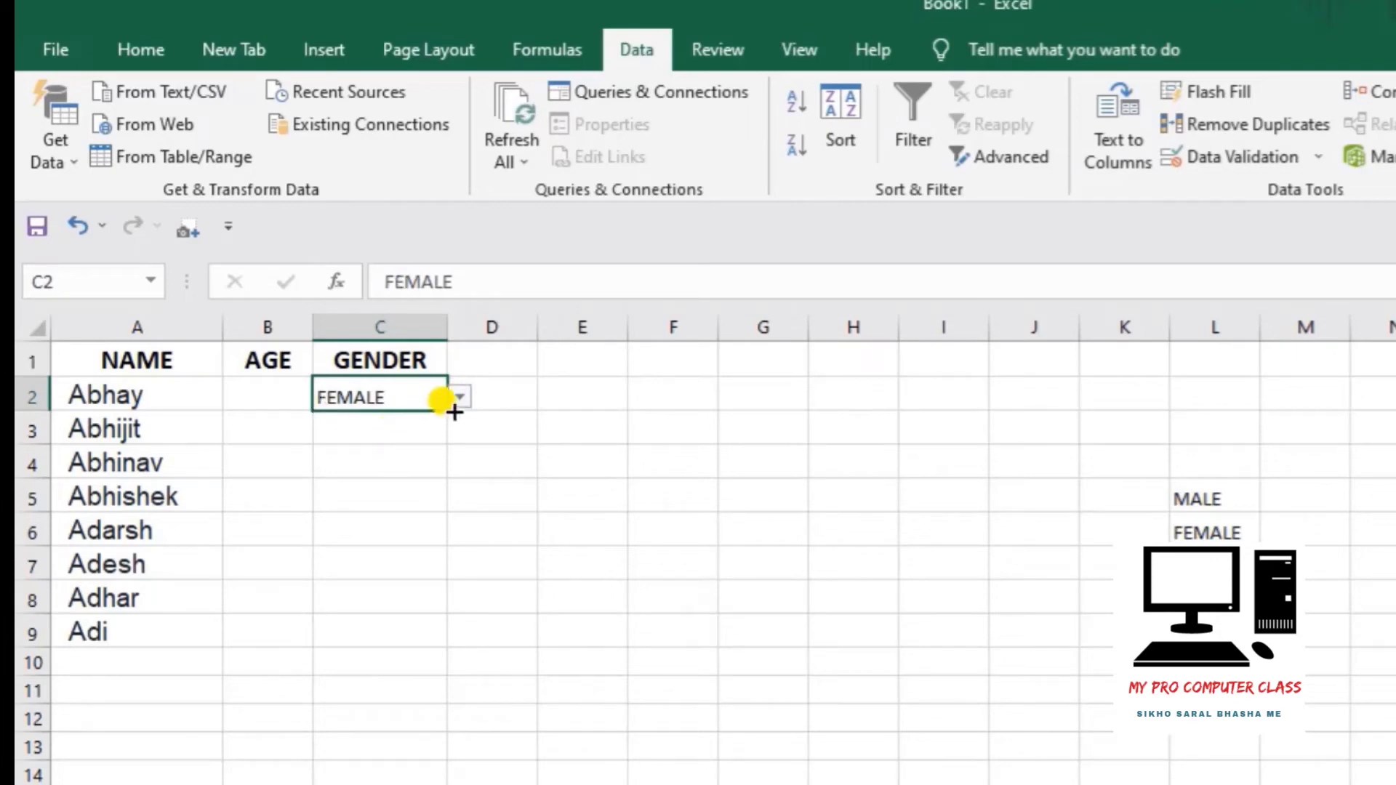
left_click(460, 400)
left_click(385, 425)
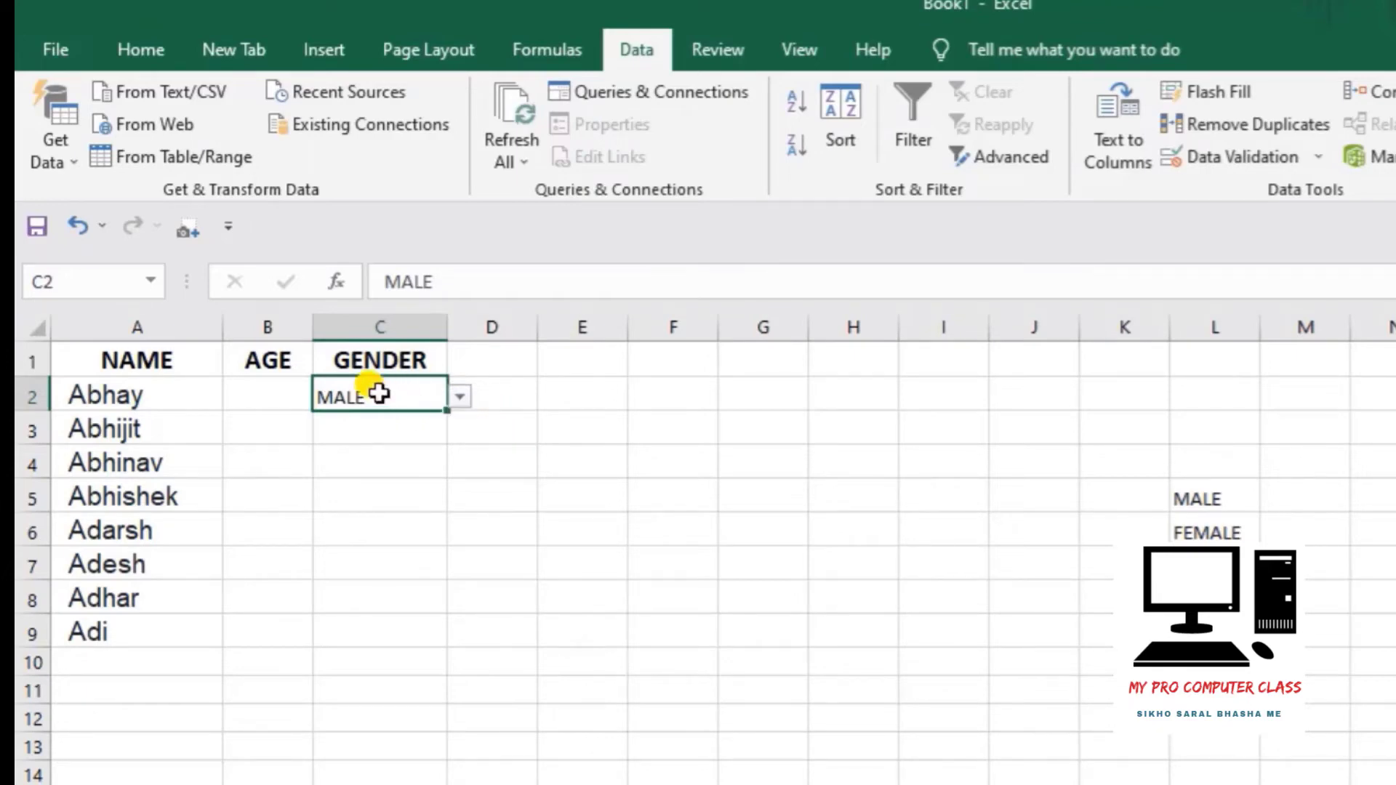
Copy C2 and apply only its validation to the GENDER range C2:C9 with Paste Special
key("ctrl+c")
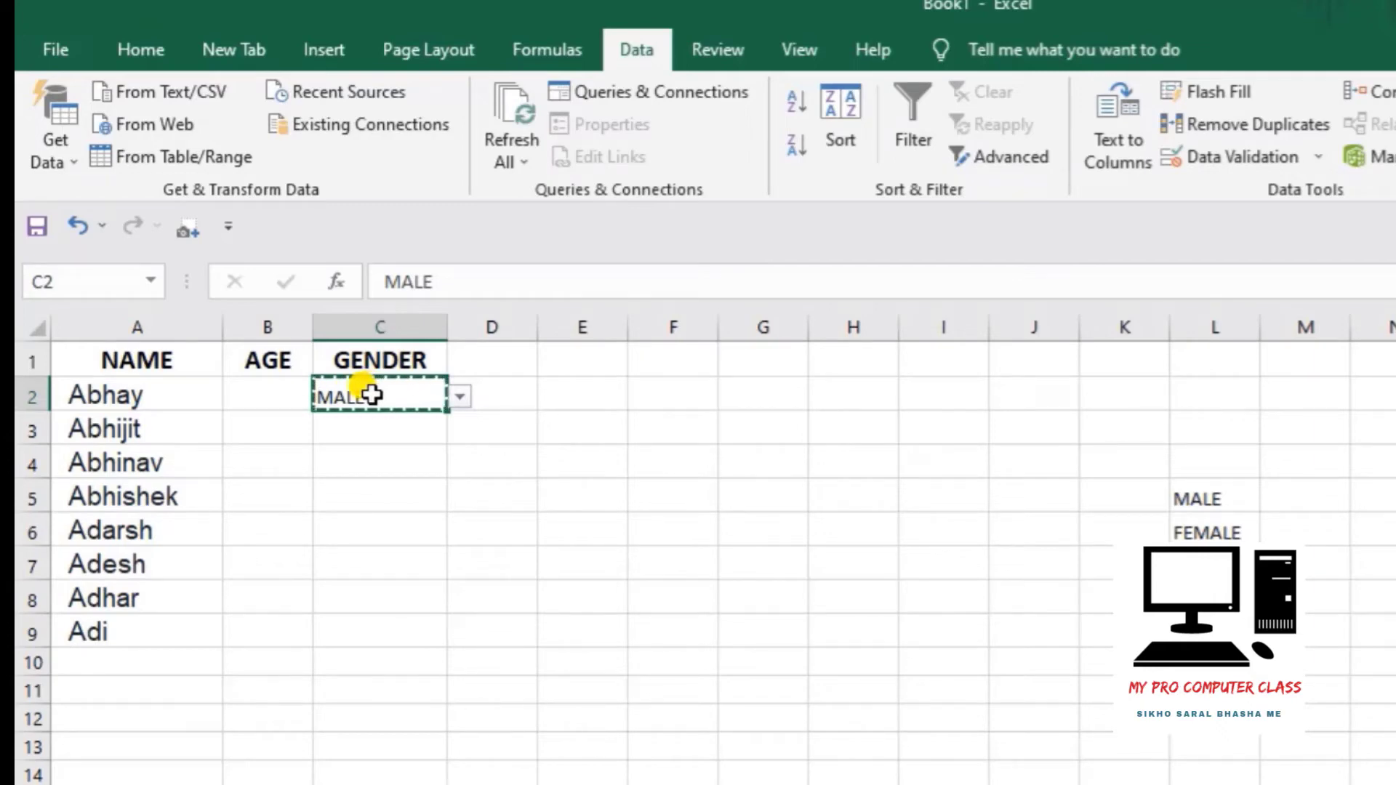
left_click_drag(359, 408, 361, 469)
left_click_drag(361, 550, 359, 620)
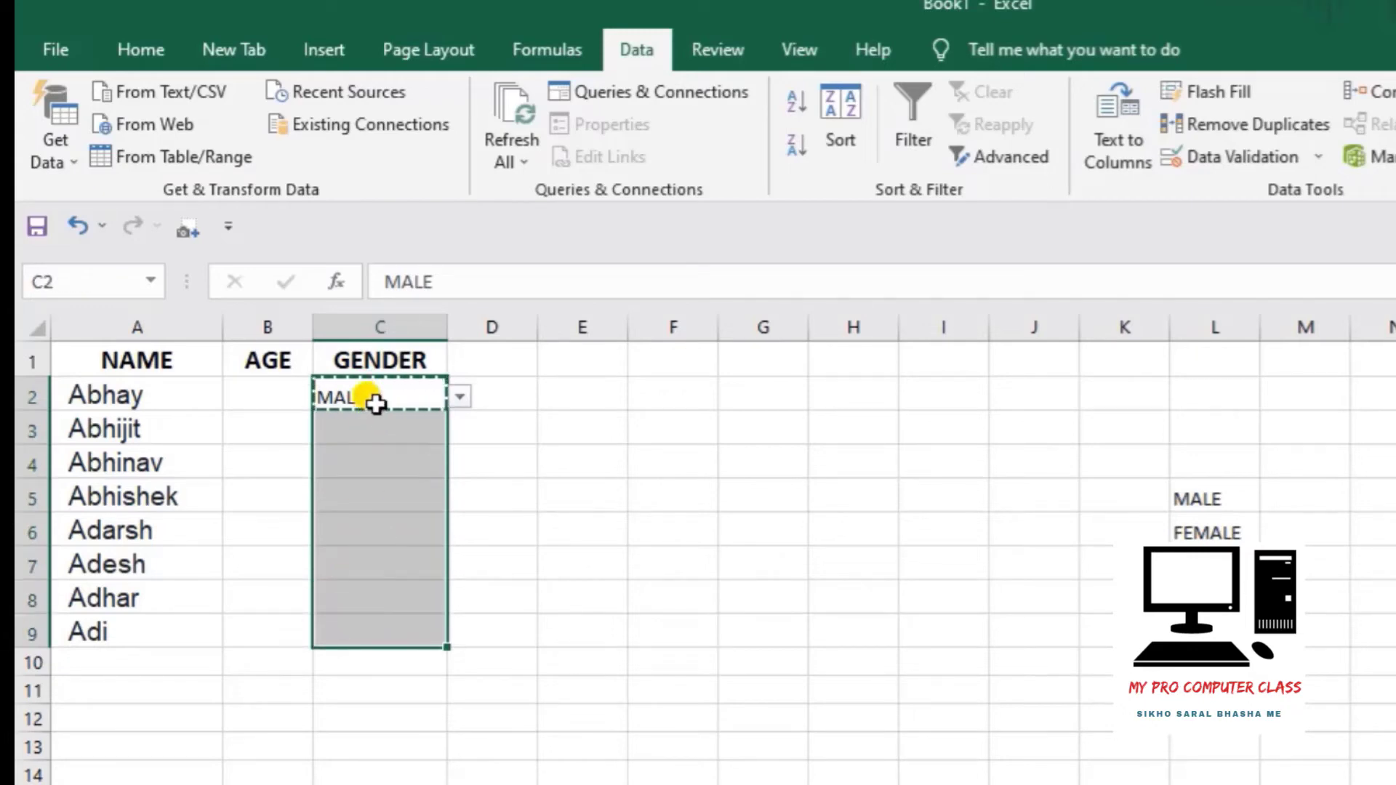
right_click(376, 404)
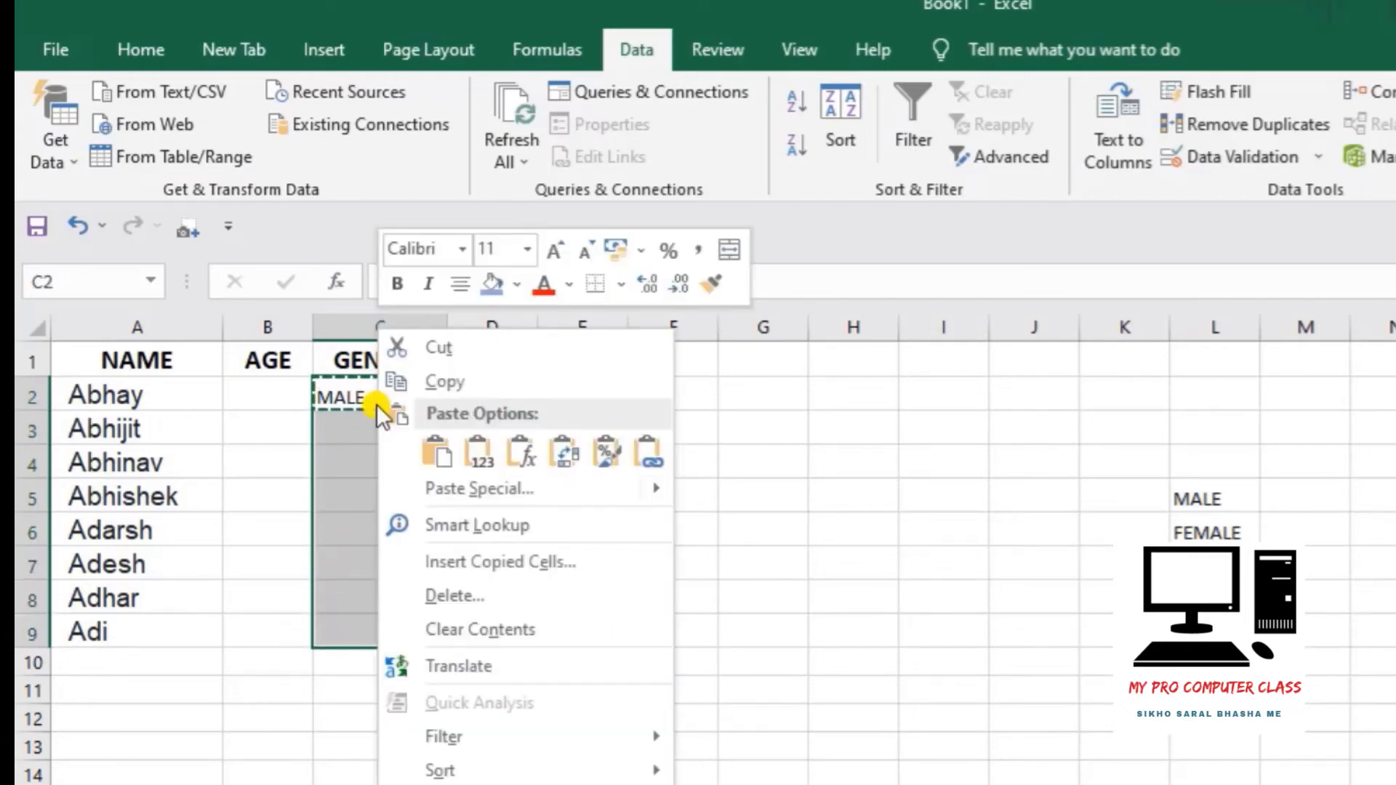
left_click(438, 490)
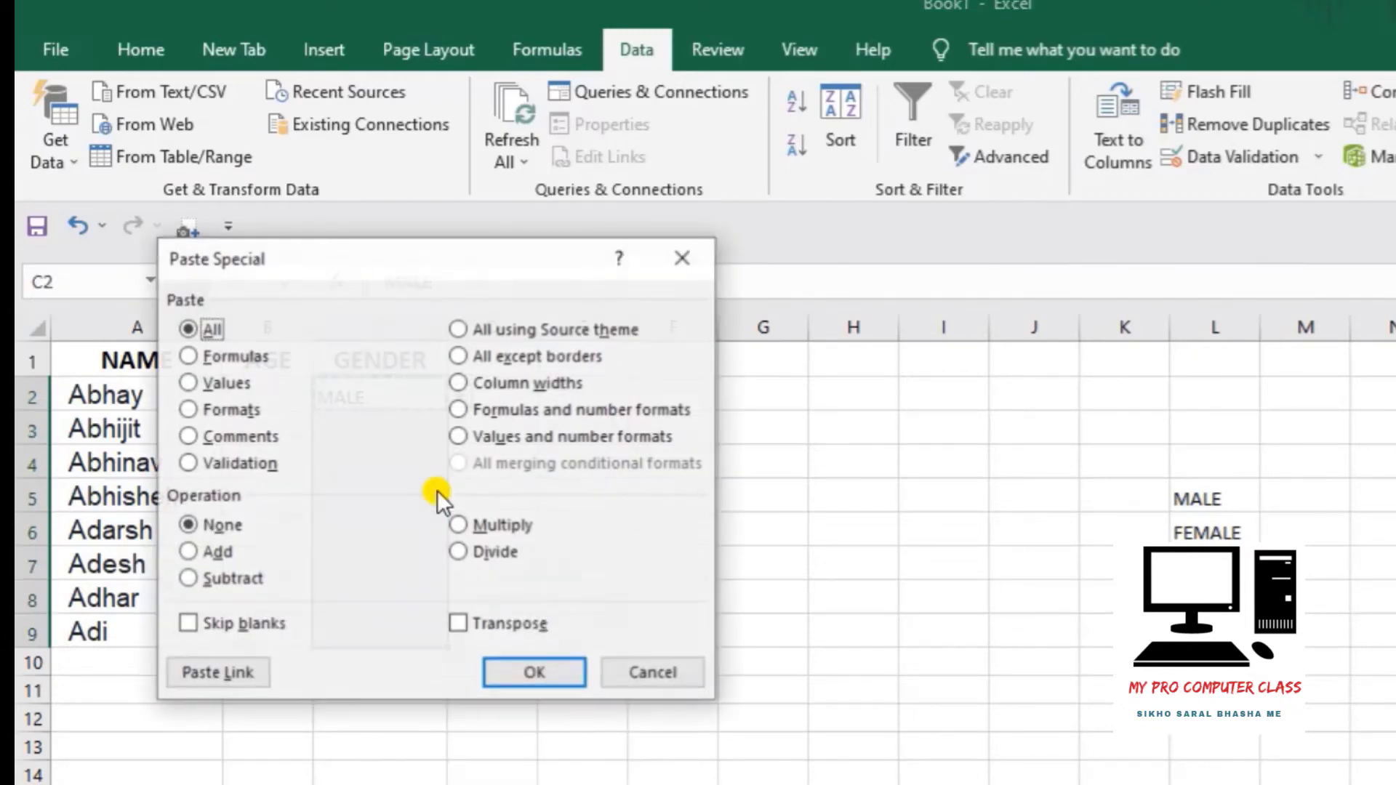
left_click(230, 464)
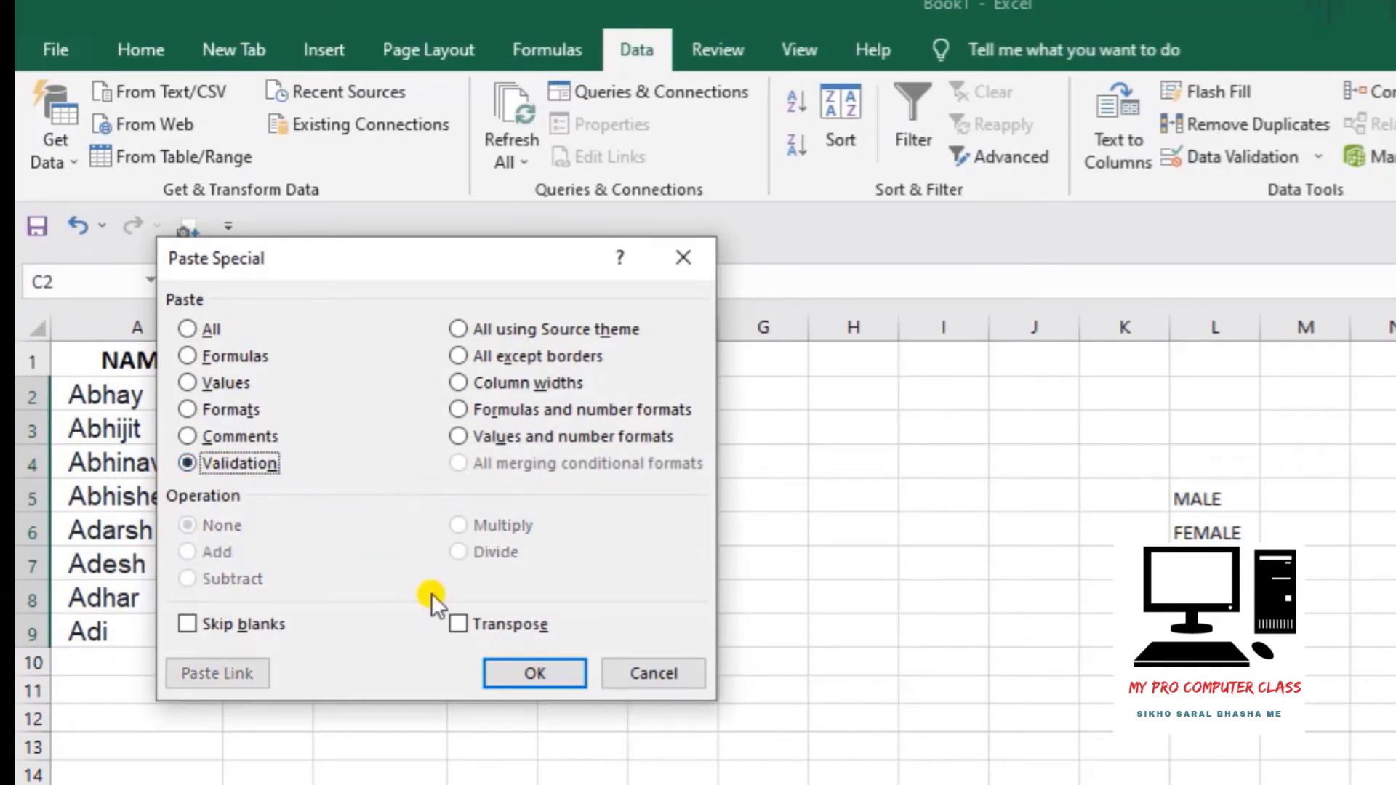
left_click(534, 675)
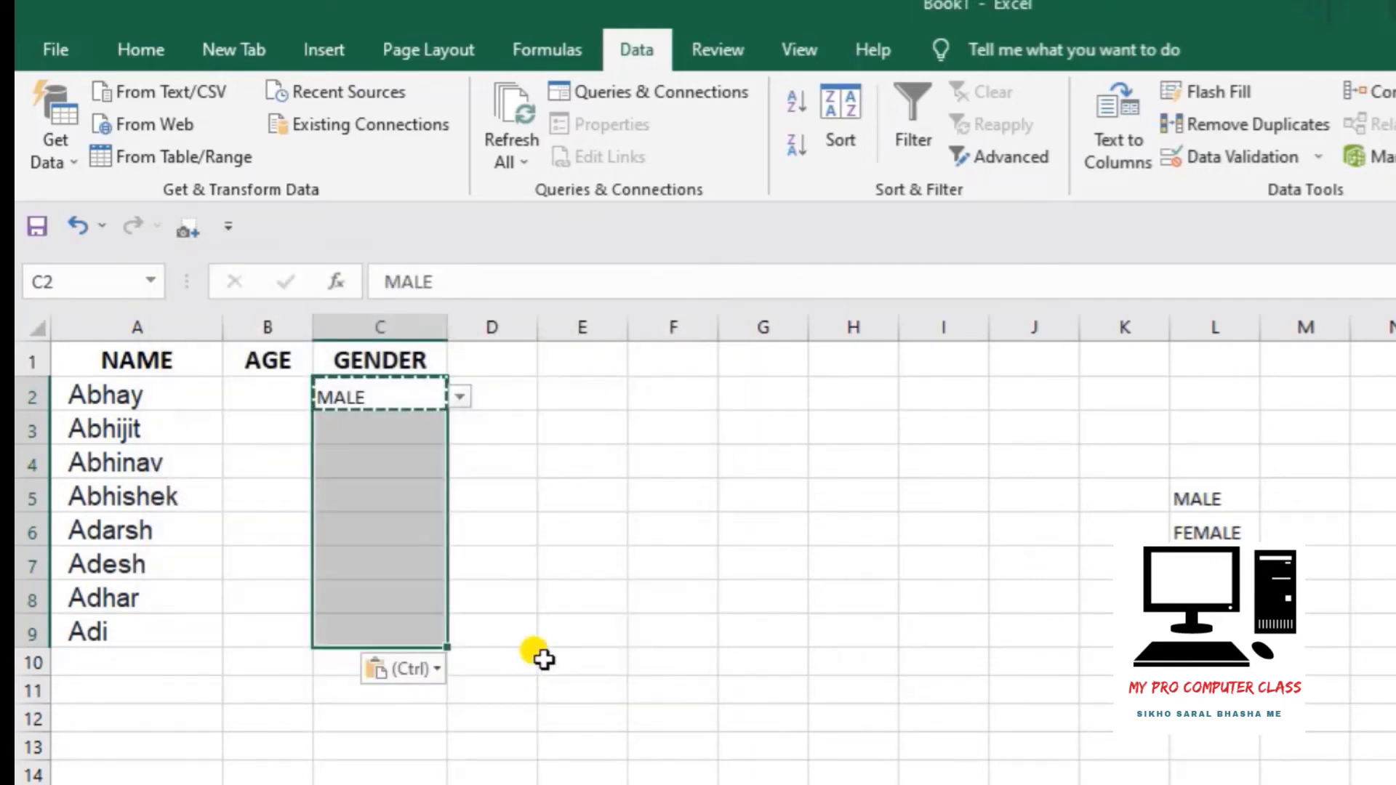
Check several cells in the GENDER column, including C4 and C6, for the copied drop-down list
left_click(603, 522)
left_click(411, 487)
left_click(384, 454)
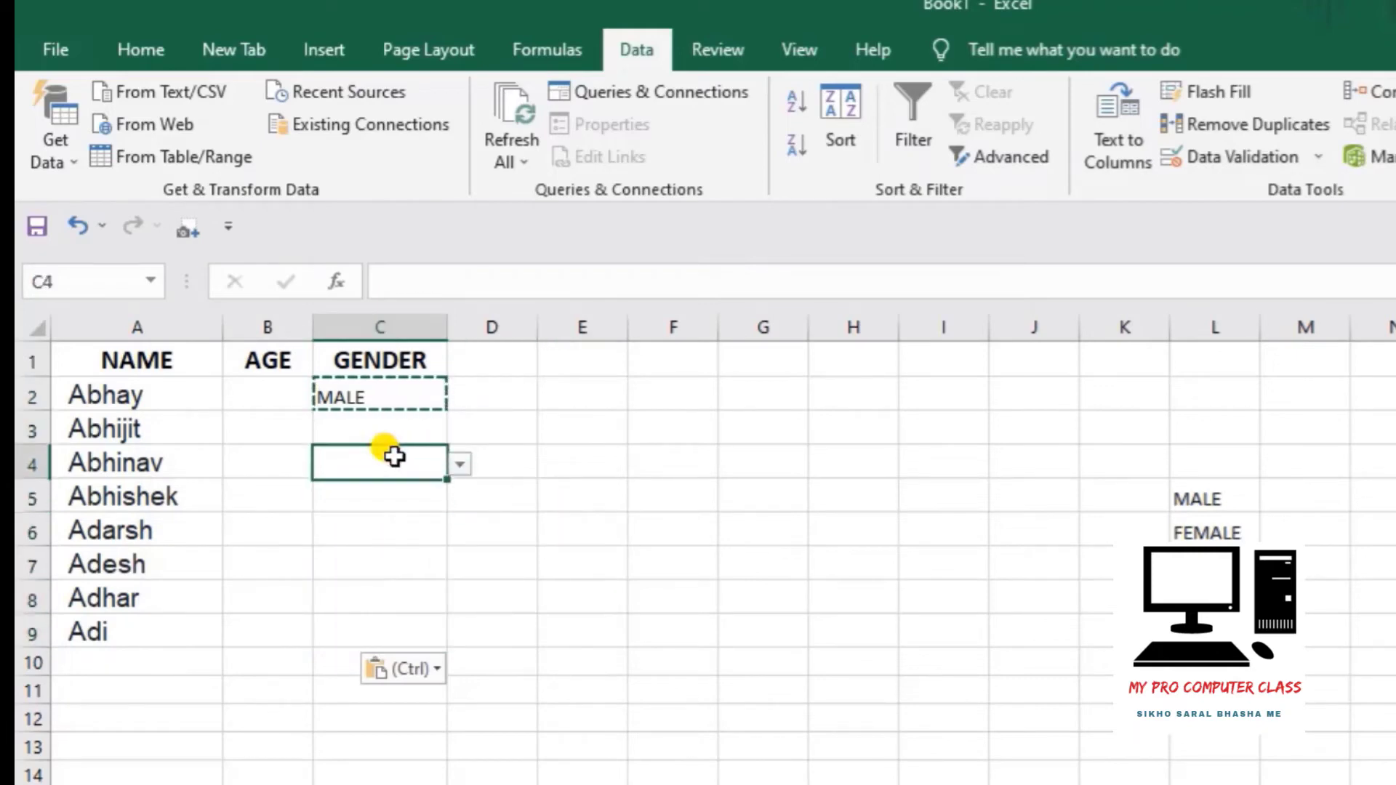
left_click(385, 422)
left_click(393, 462)
left_click(392, 527)
left_click(392, 565)
left_click(400, 488)
left_click(400, 458)
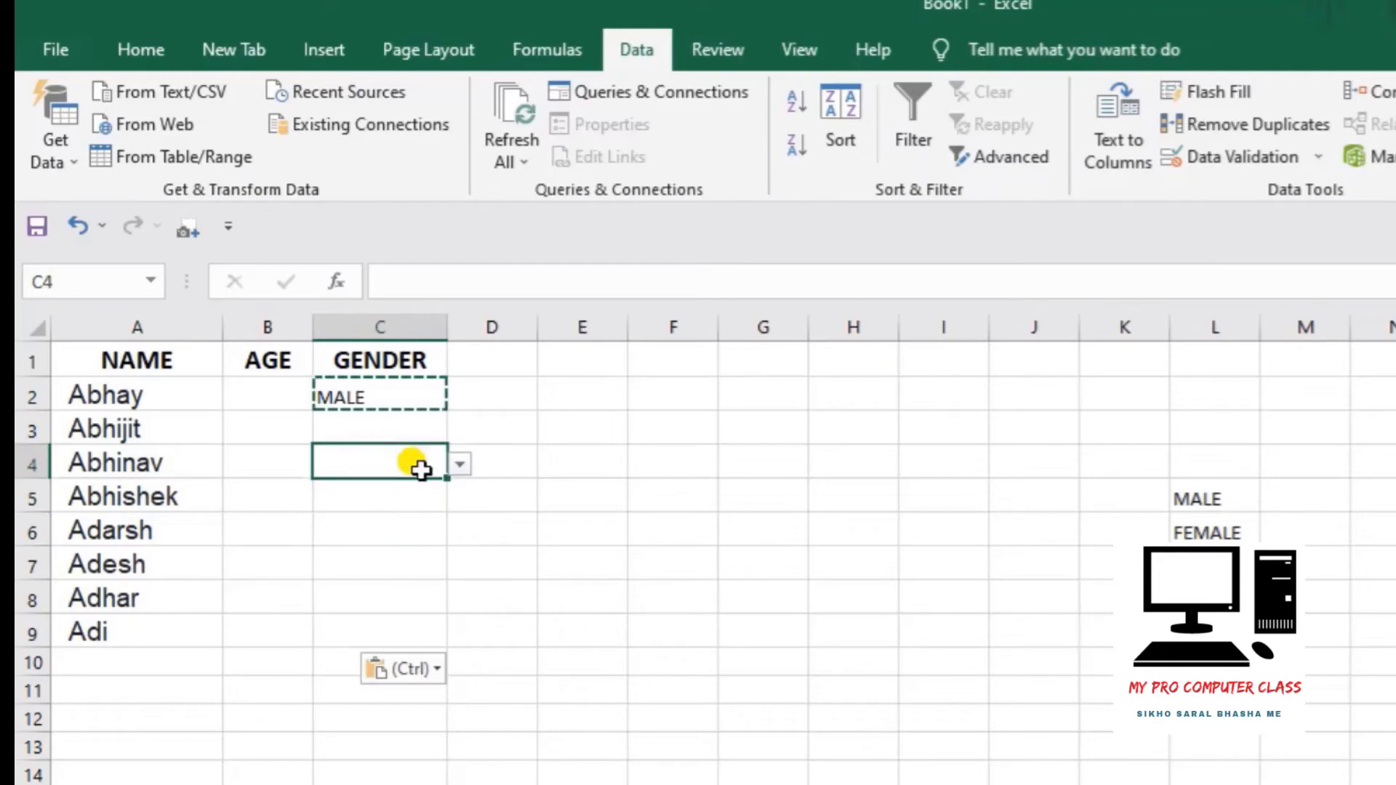
left_click(467, 461)
left_click(429, 535)
left_click(375, 534)
left_click(459, 532)
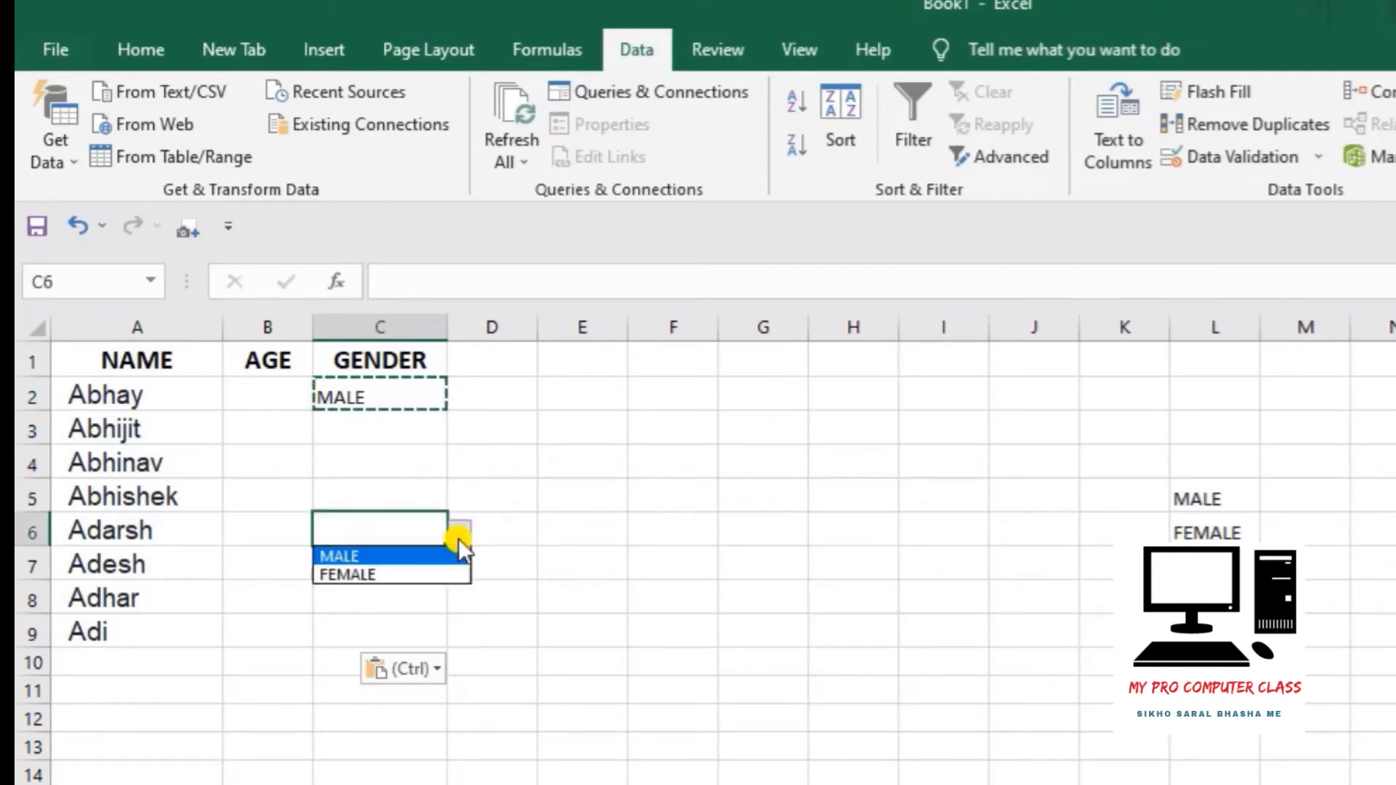
left_click(503, 505)
double_click(545, 390)
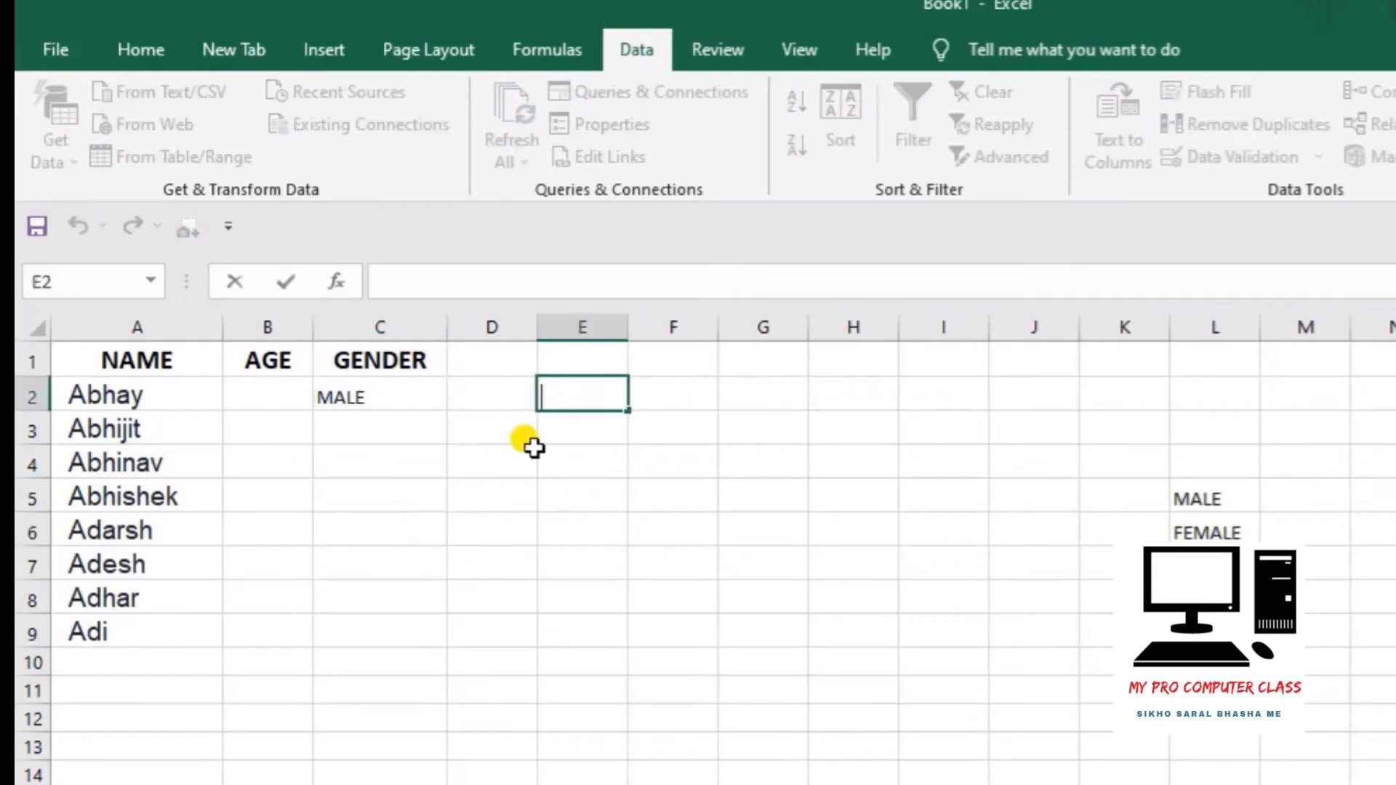
left_click(515, 483)
Restrict the first AGE cell, B2, to whole numbers between 18 and 60 and apply the validation
left_click(275, 404)
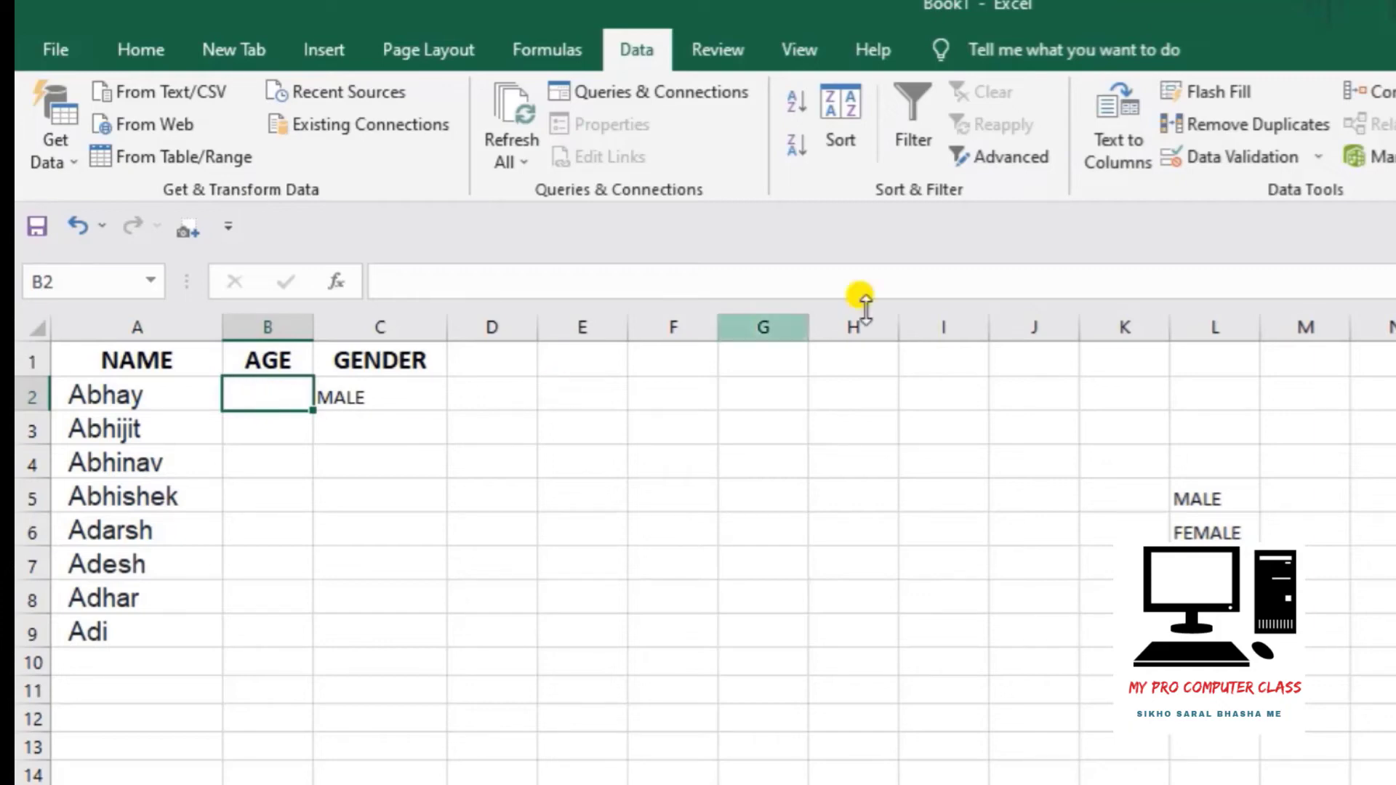
left_click(1207, 163)
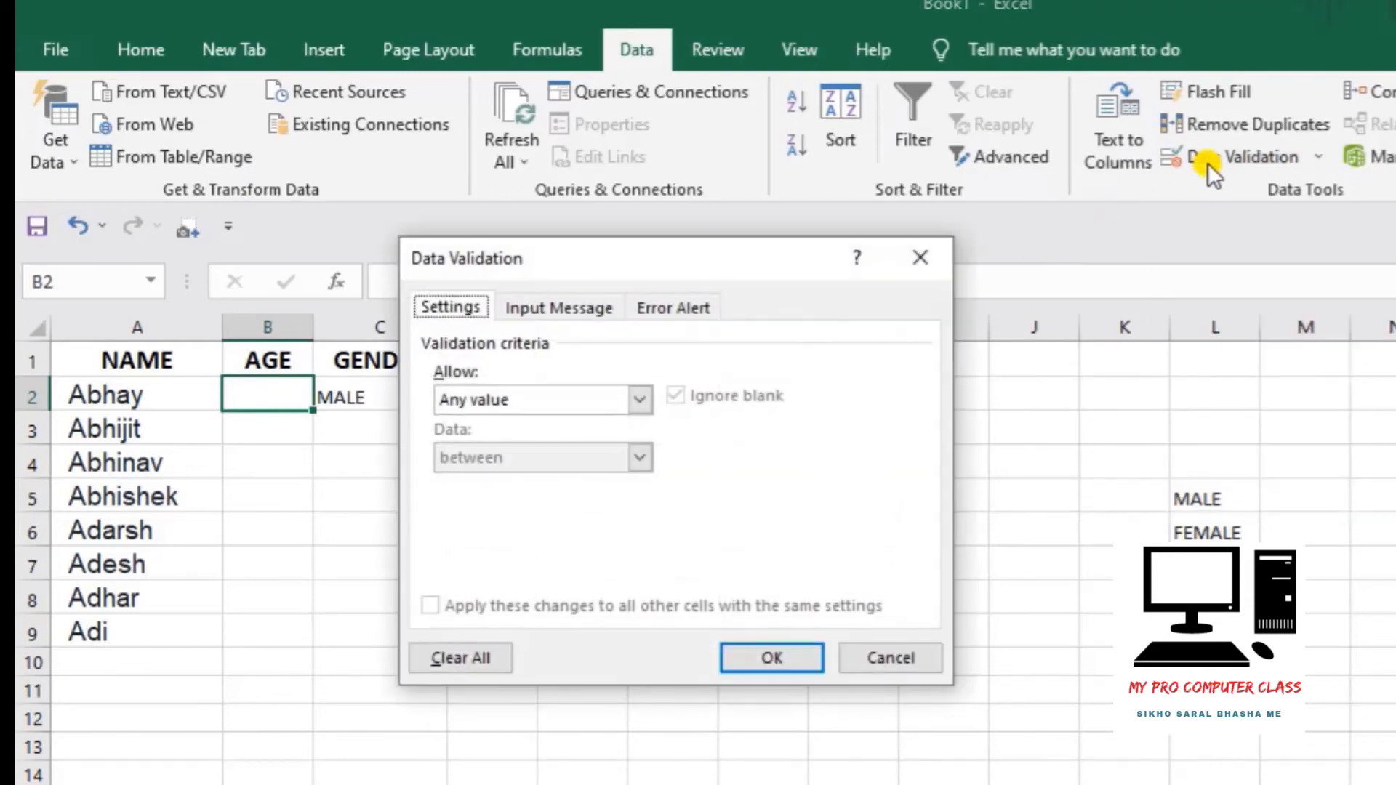
left_click(522, 400)
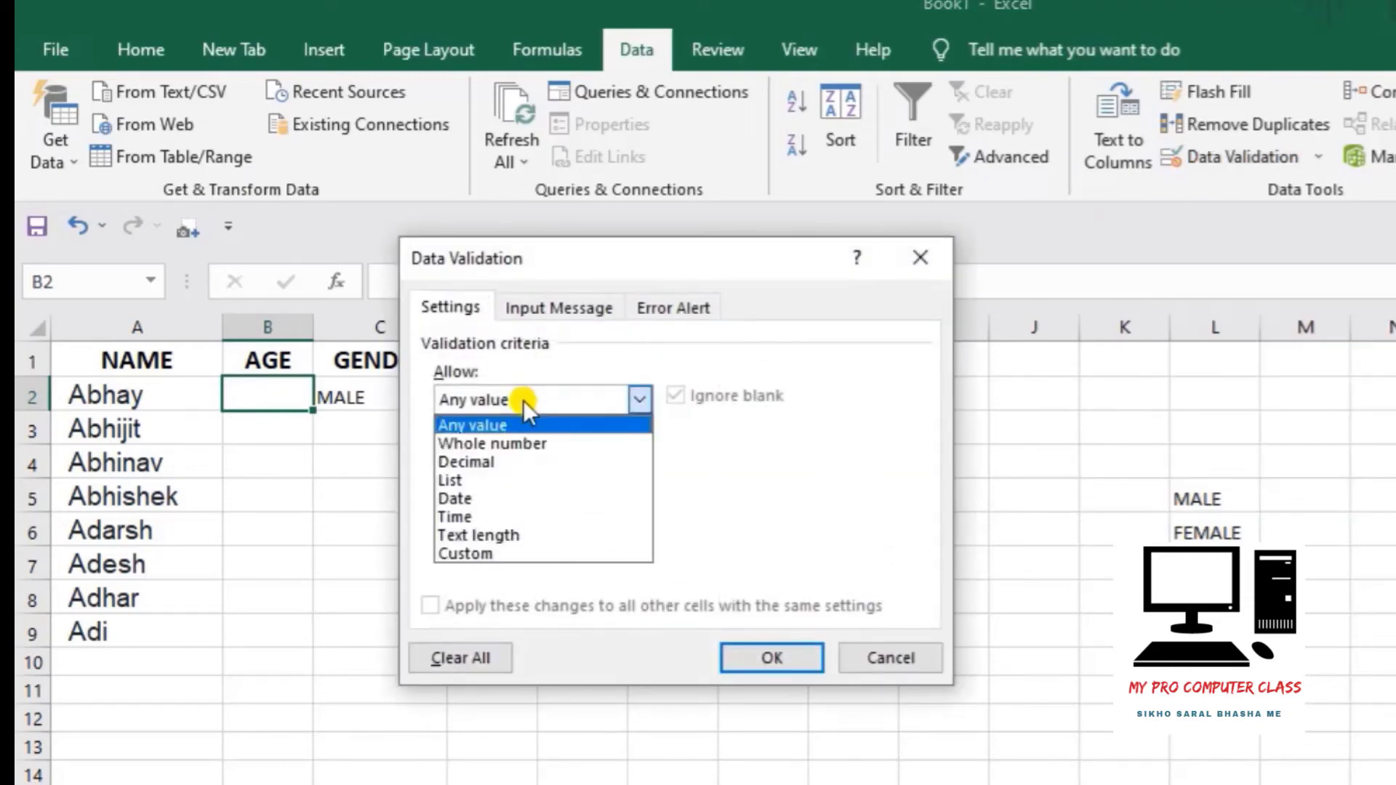
left_click(502, 438)
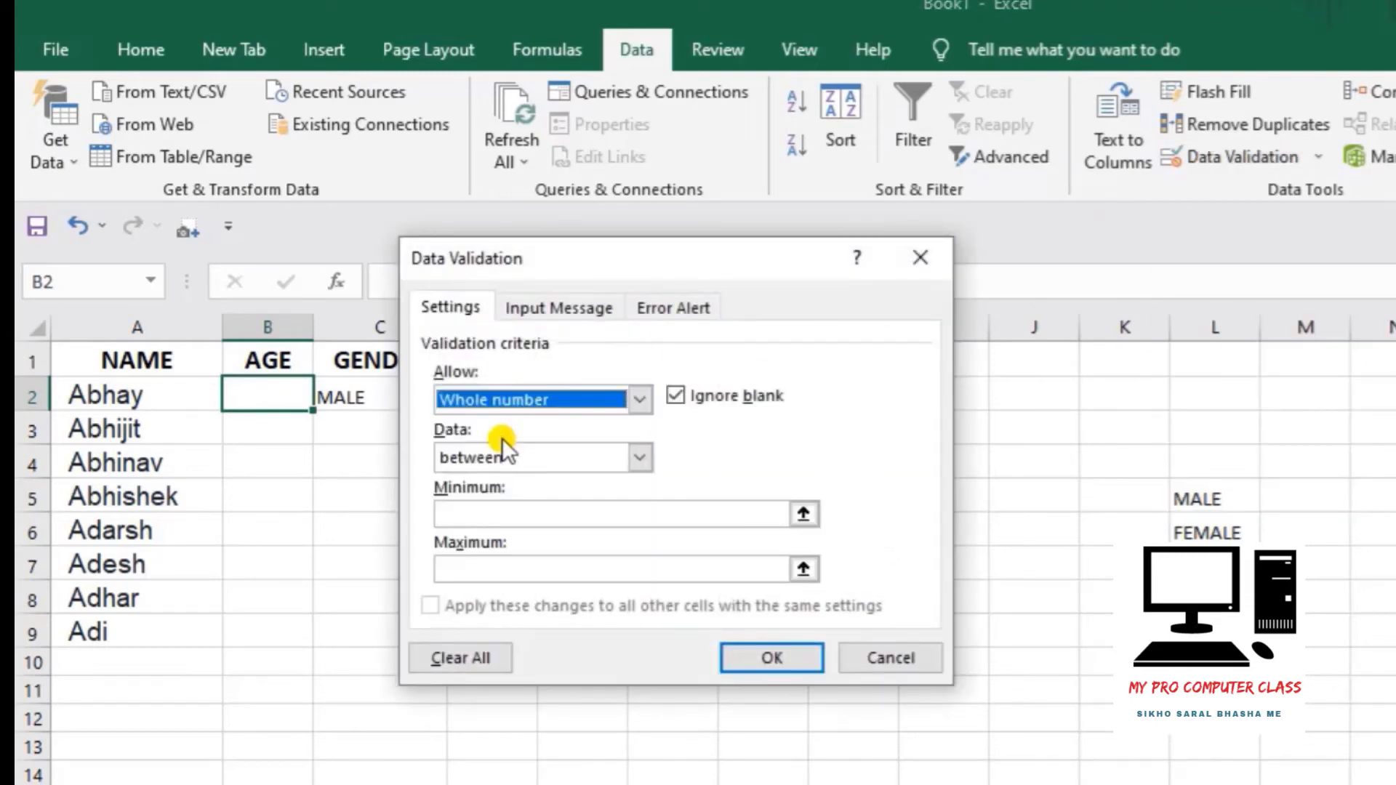
left_click(541, 512)
type("18")
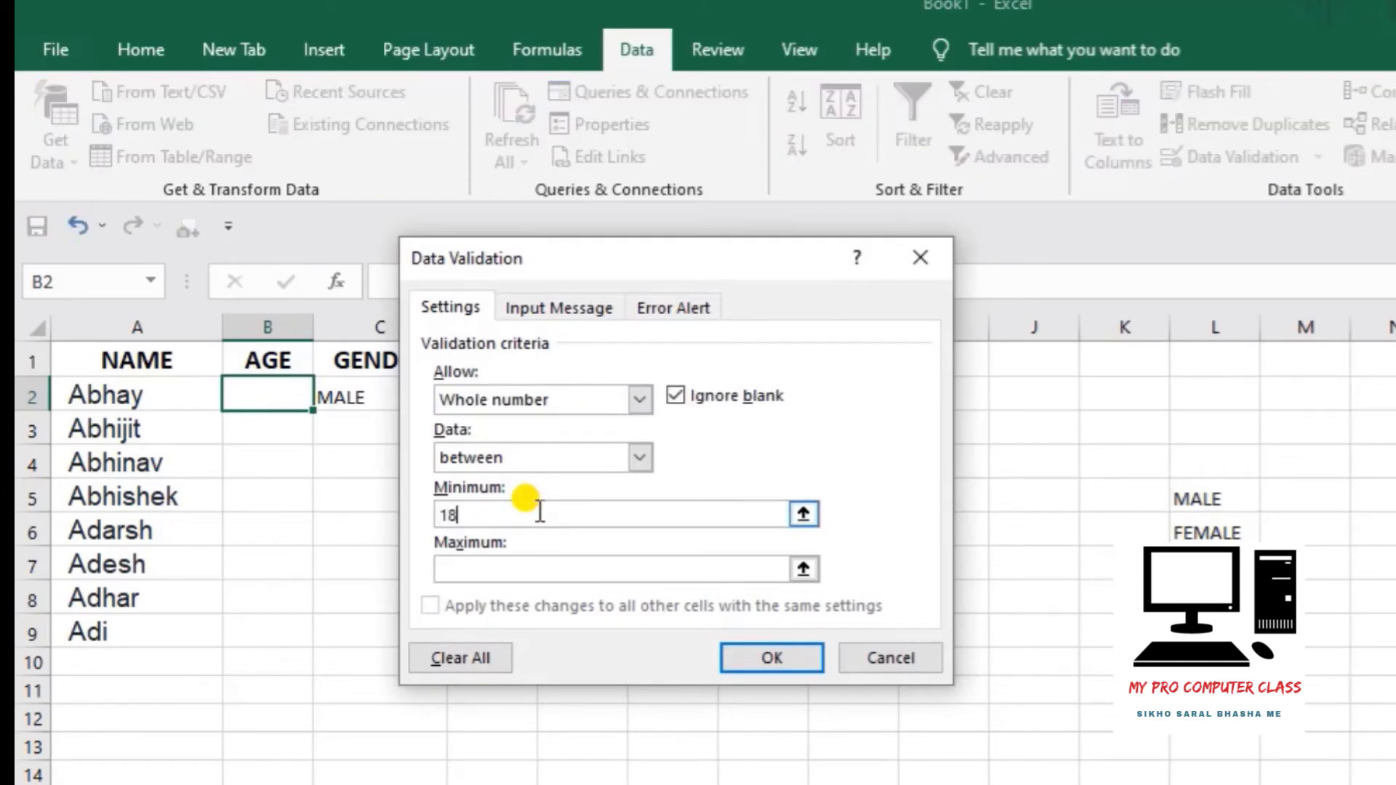
left_click(516, 571)
type("60")
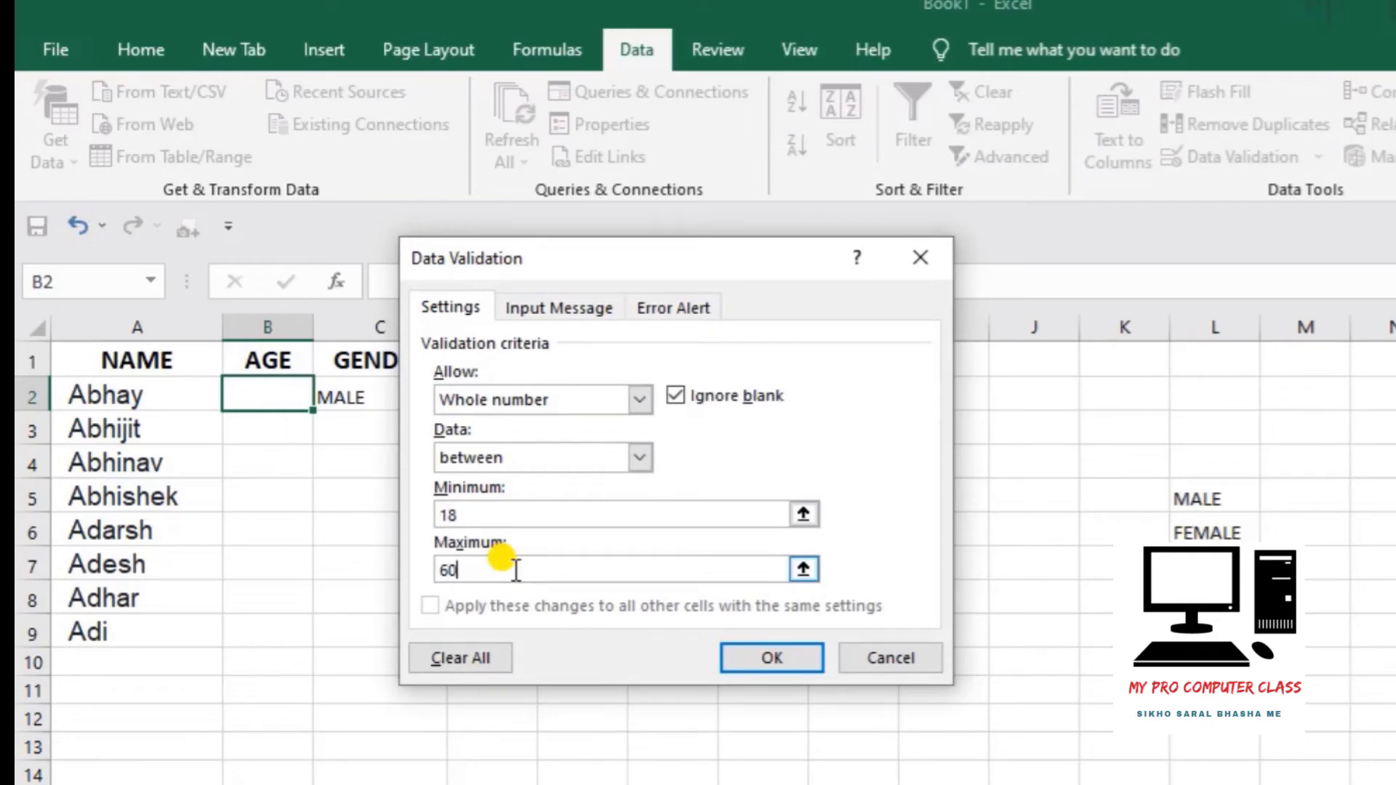
left_click(760, 654)
left_click(380, 458)
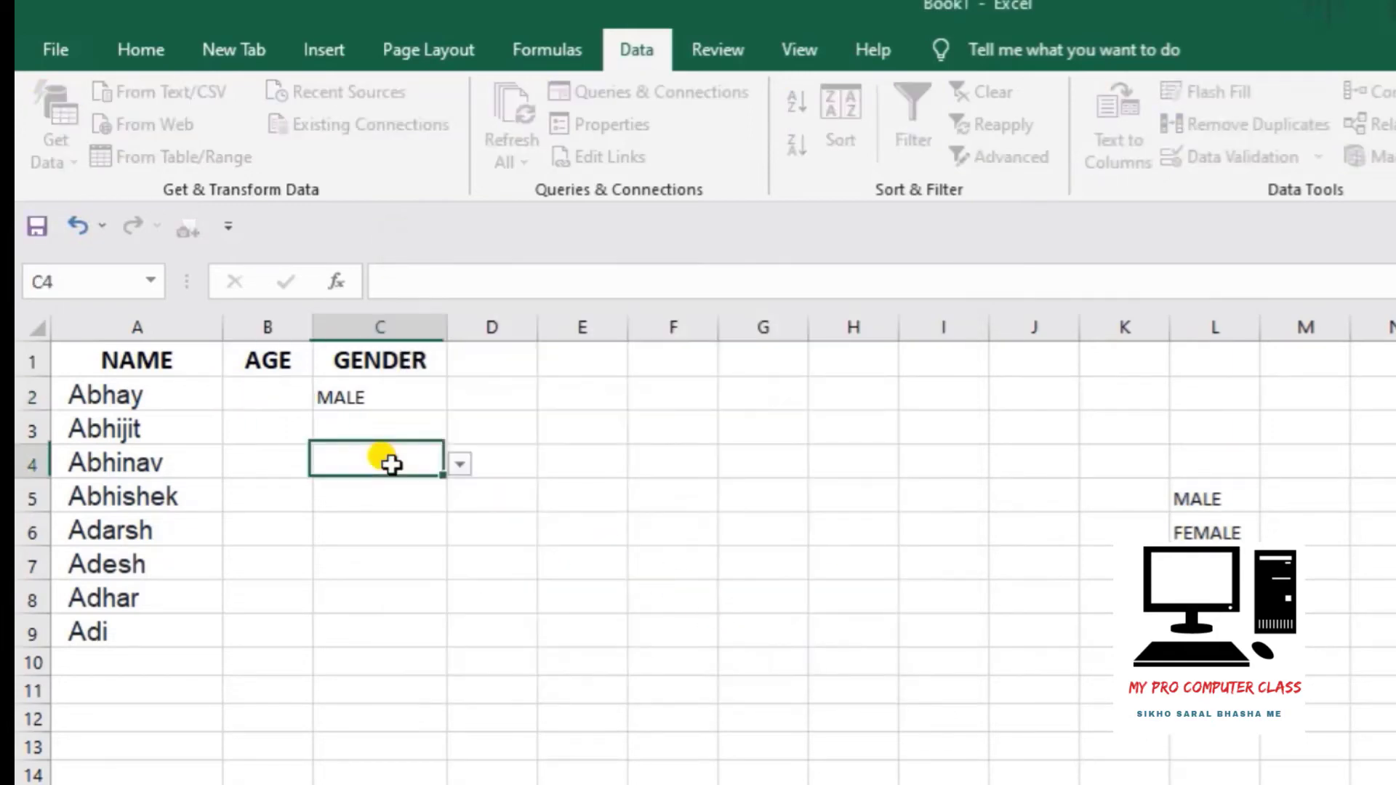
Copy B2 and apply only its validation to the AGE range B2:B9 with Paste Special
left_click(266, 398)
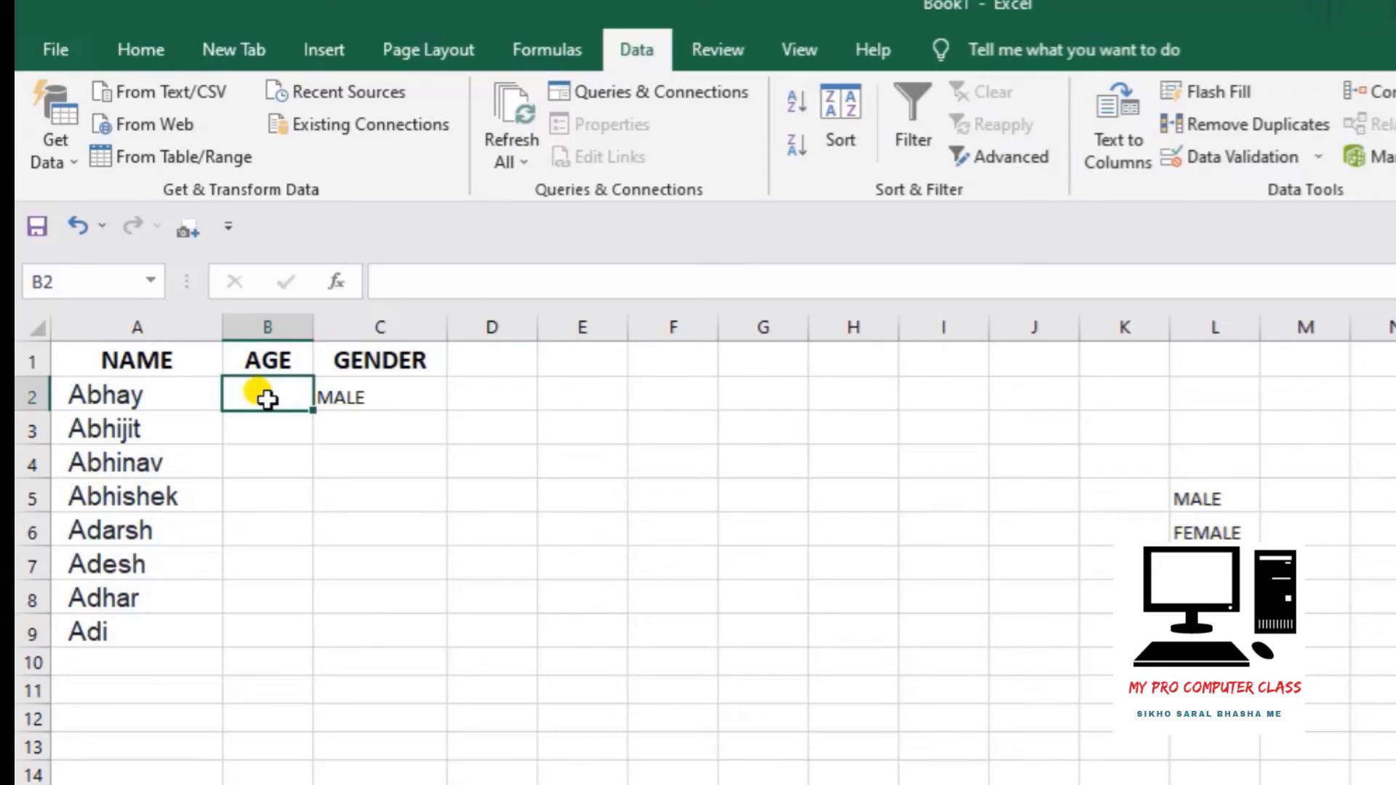
right_click(268, 400)
left_click(308, 411)
left_click_drag(266, 395, 267, 625)
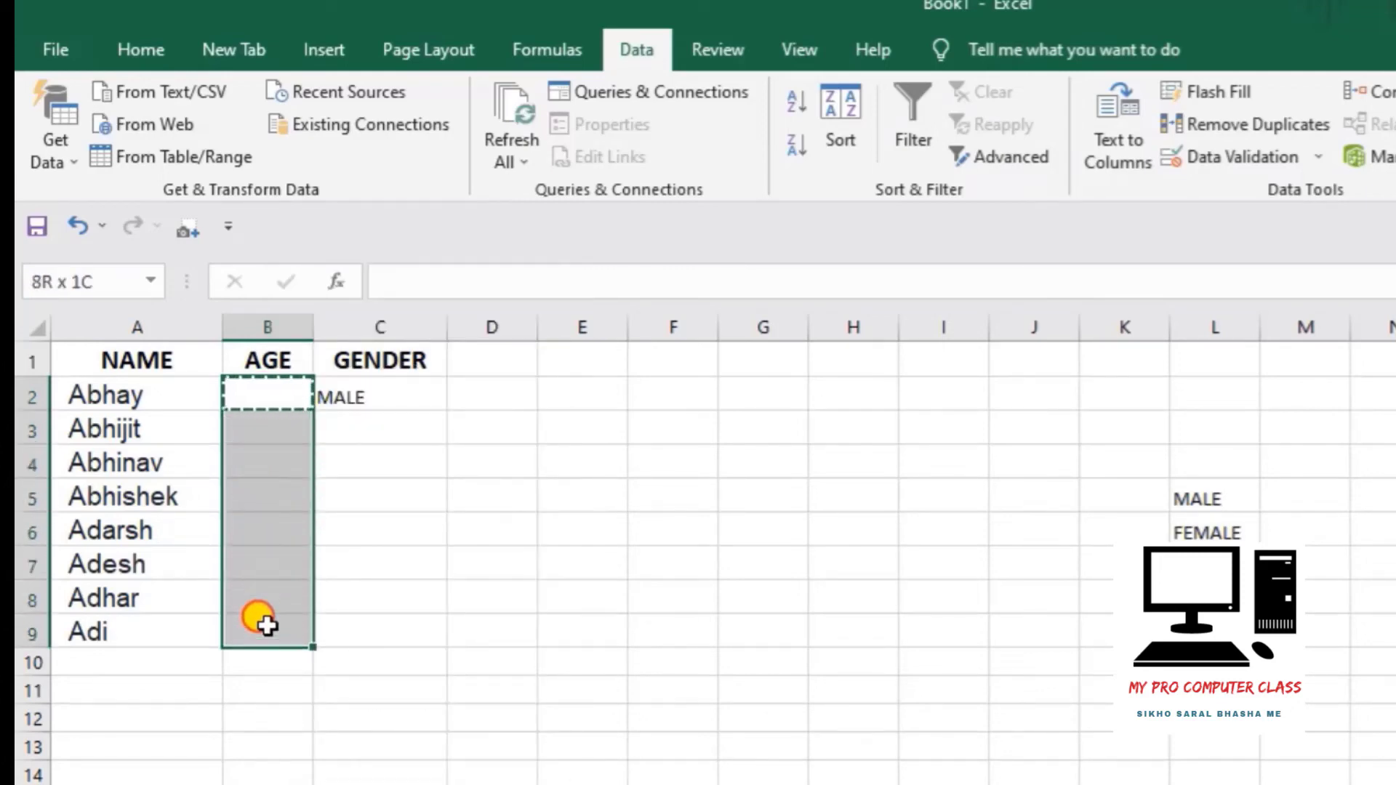
right_click(261, 397)
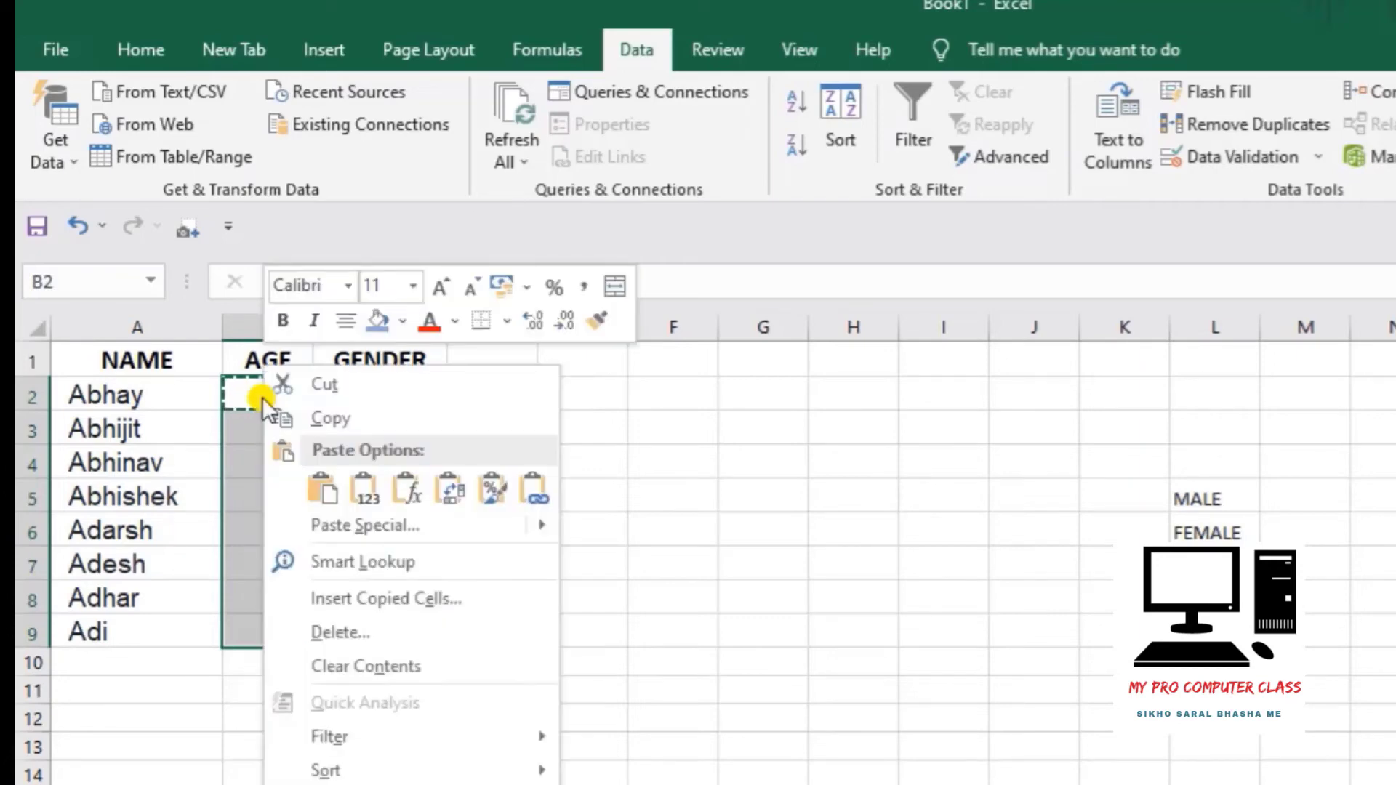
left_click(351, 525)
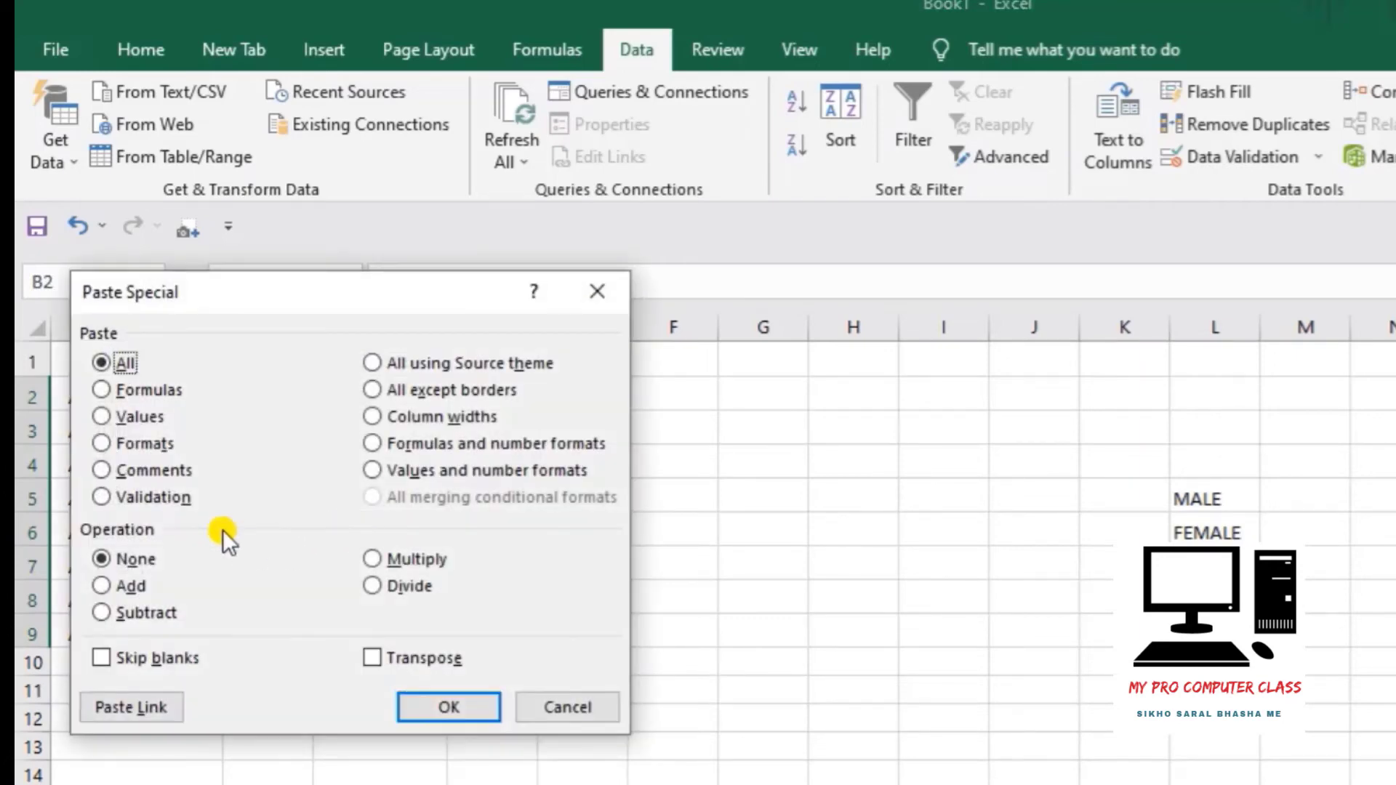
left_click(166, 500)
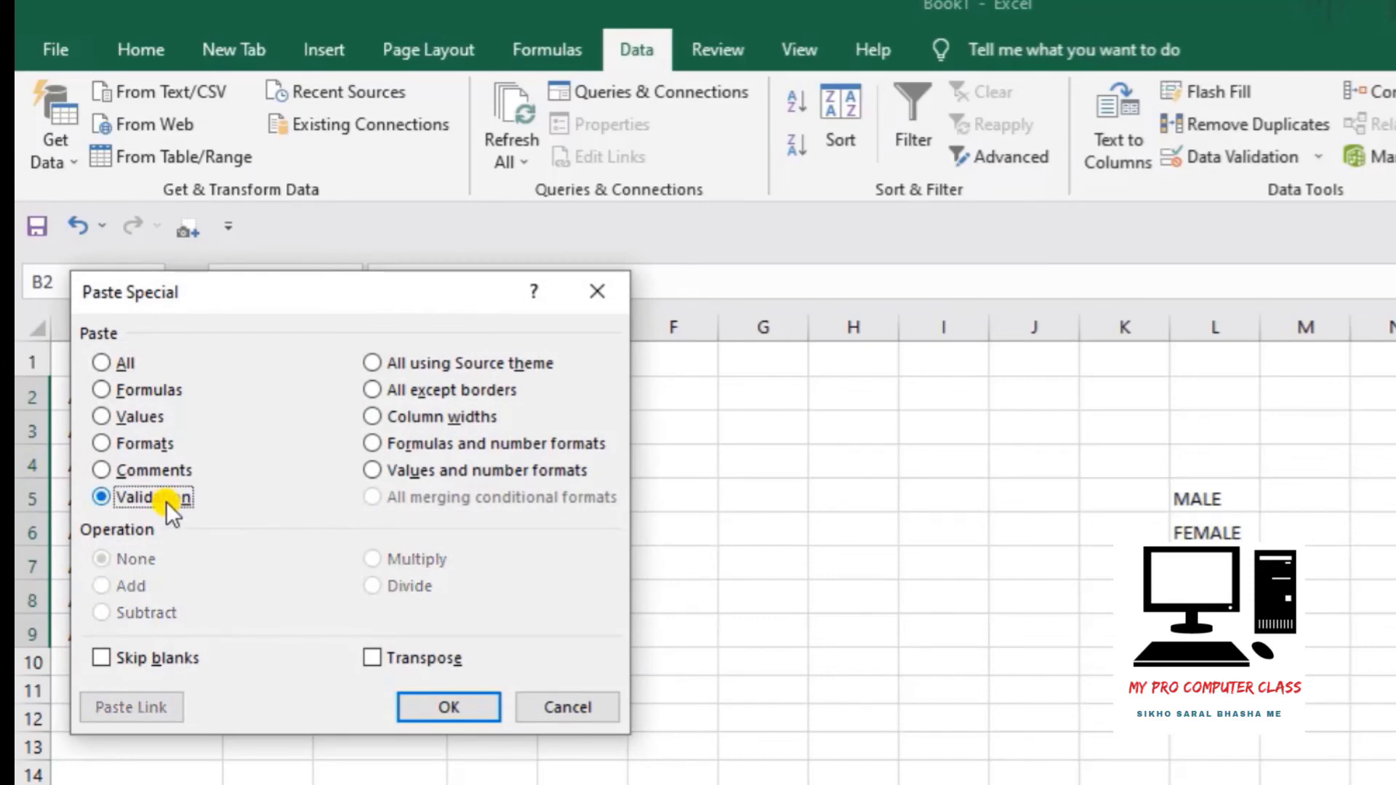
left_click(464, 702)
left_click(548, 554)
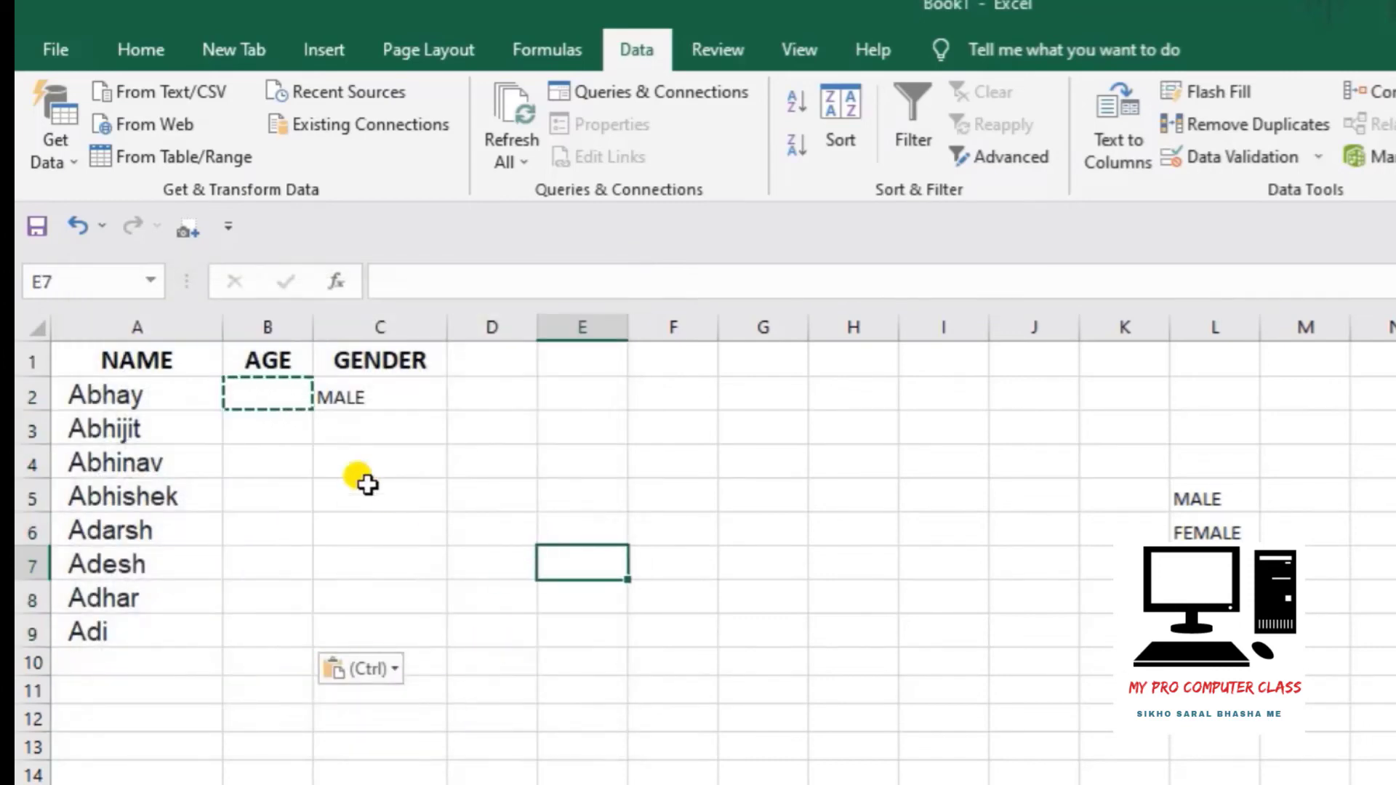
Enter 18 as the age in B2
left_click(302, 455)
double_click(302, 454)
left_click(263, 395)
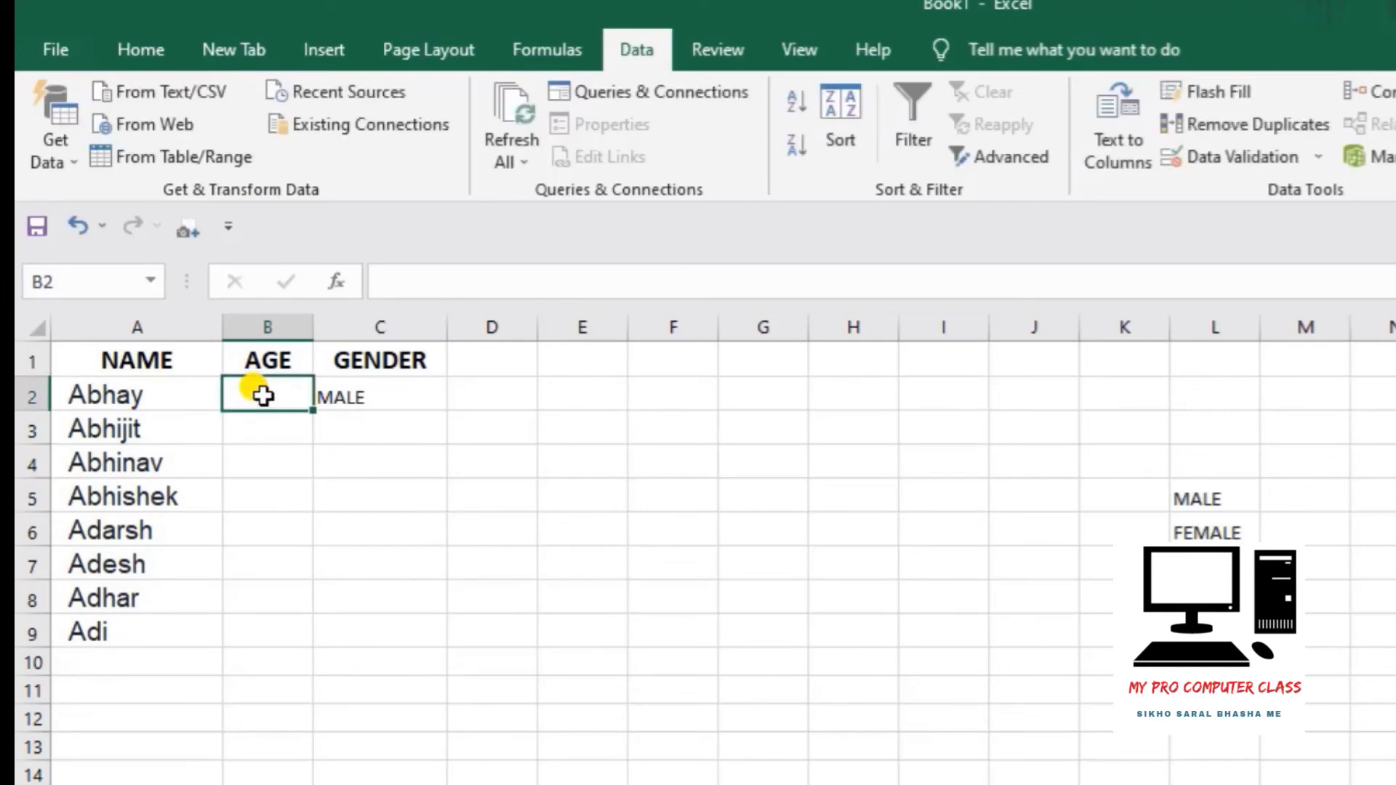
type("18")
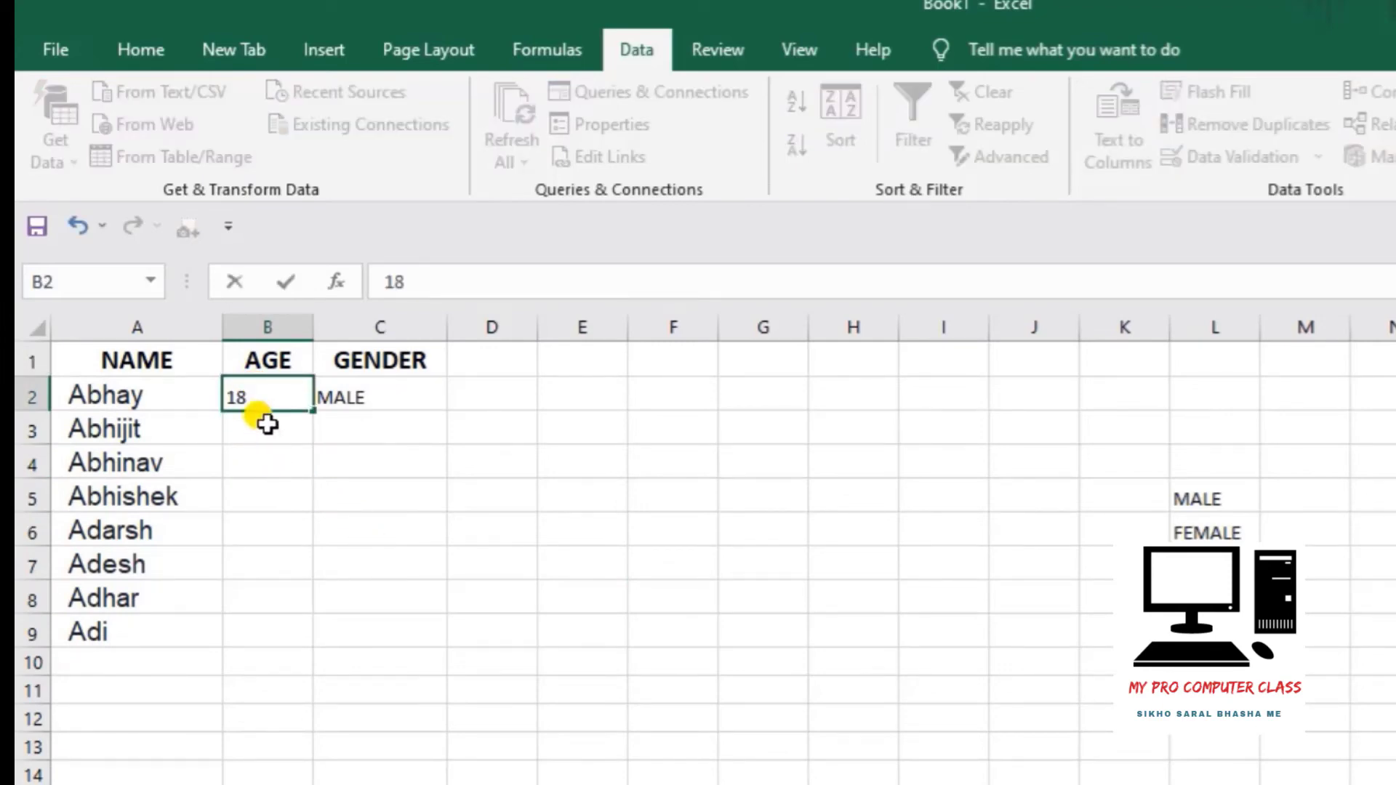
left_click(267, 424)
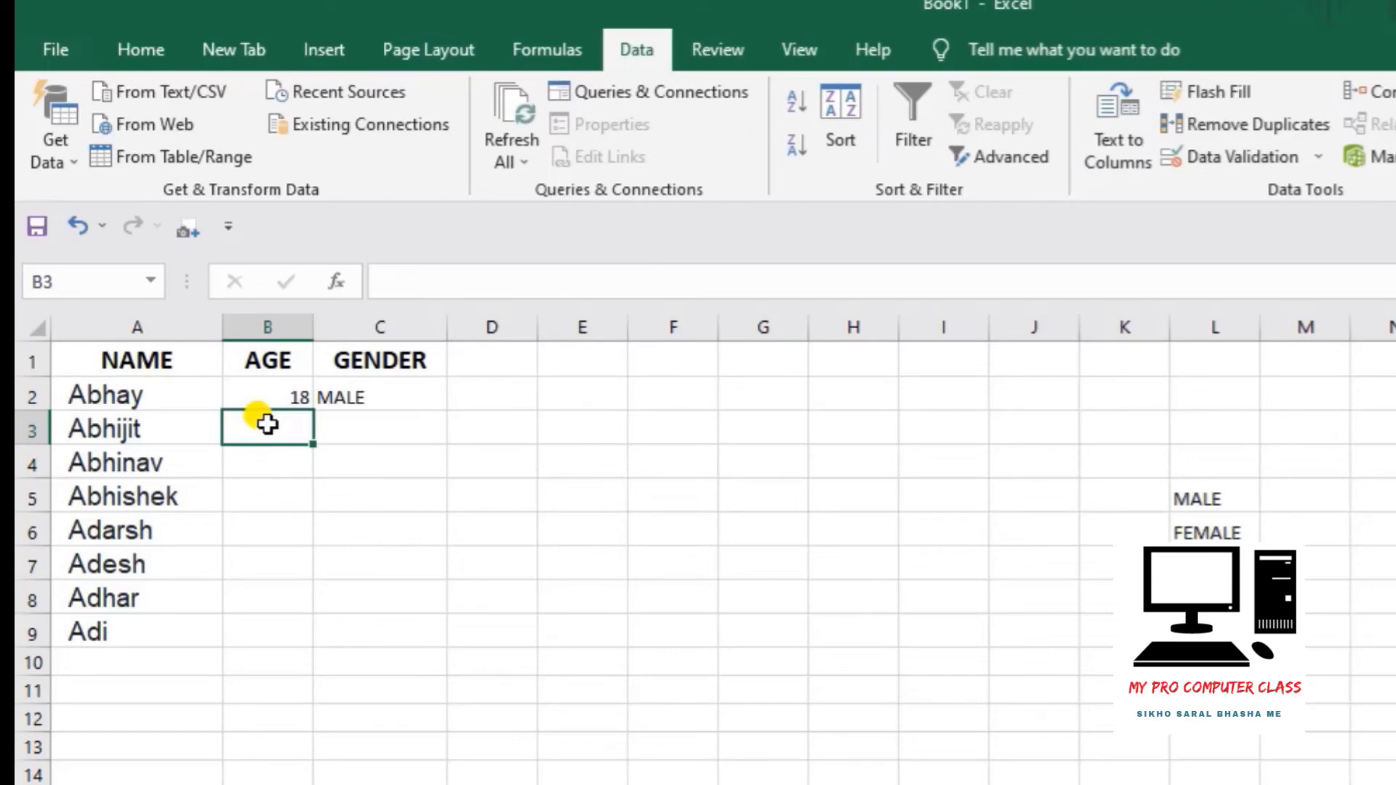
Test the AGE validation by trying to enter 61 in B3, and cancel the entry
type("61")
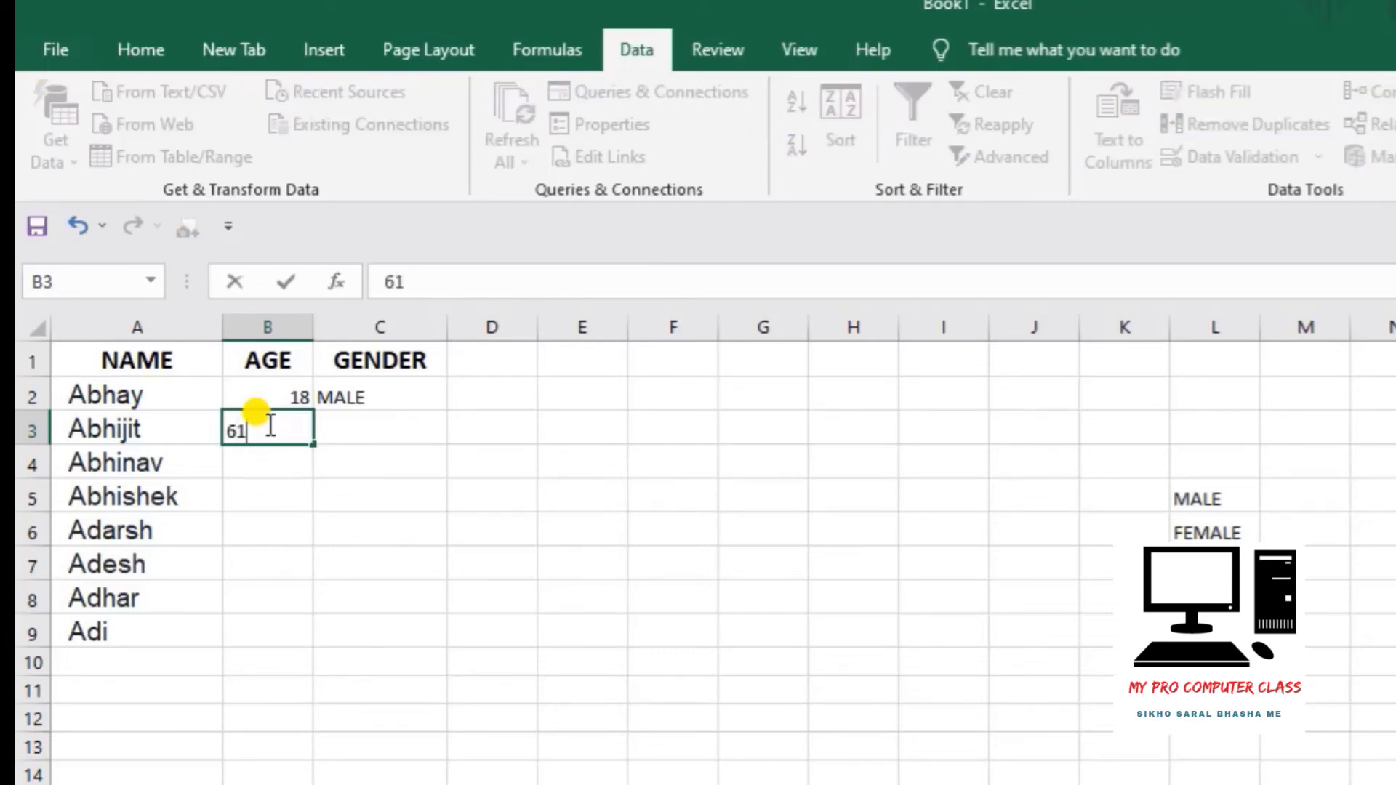
left_click(411, 464)
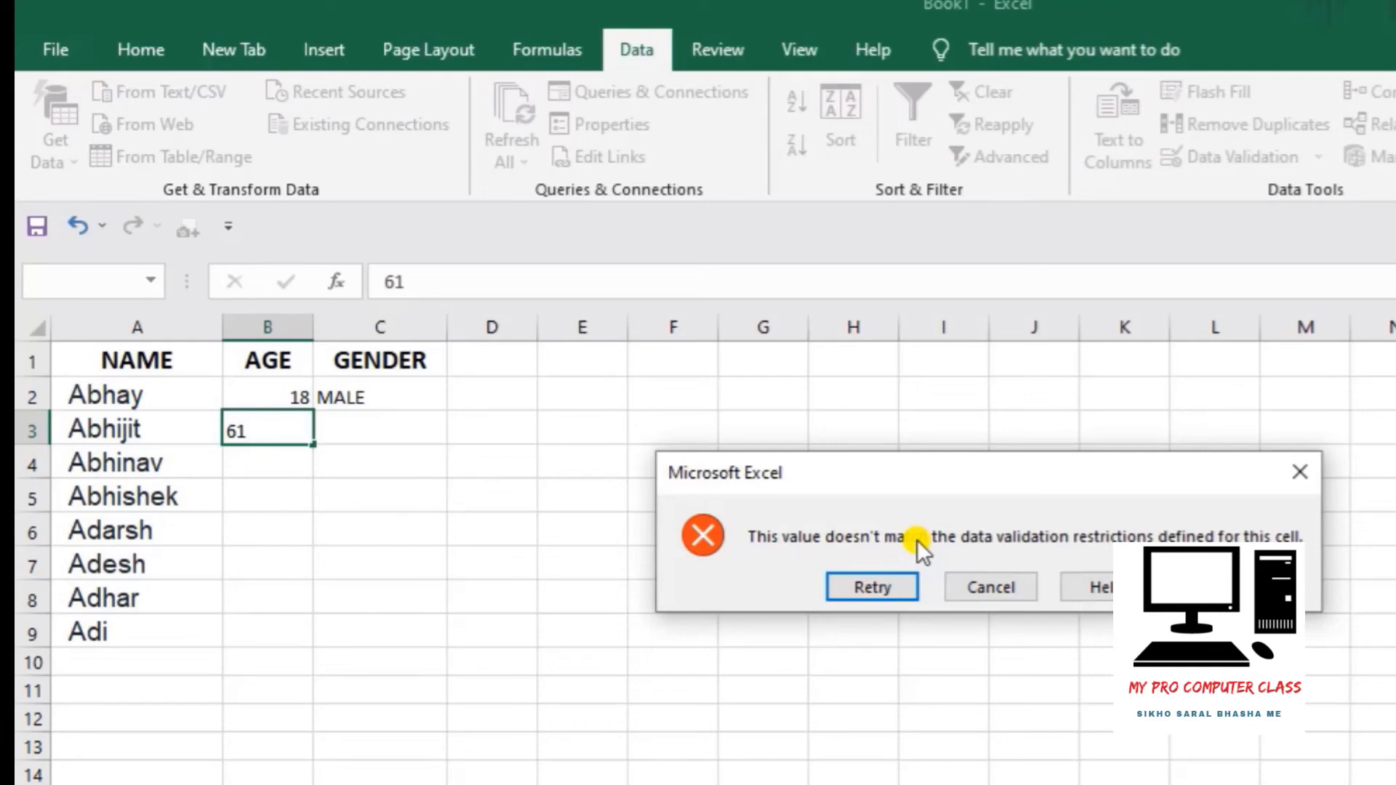
left_click(1005, 585)
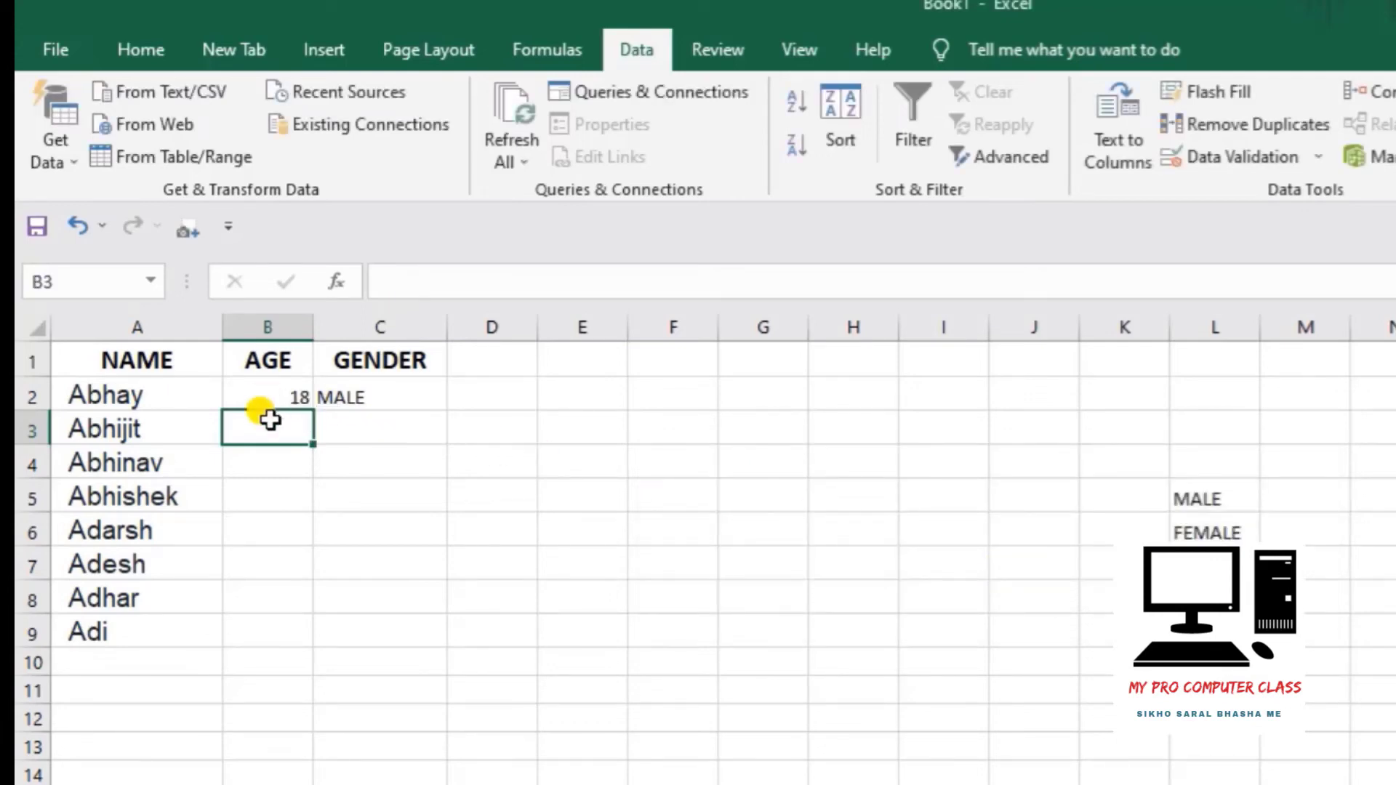
Add an input message to B2's validation with the title ONLY 18 TO 60 and the text ADSFDGFHFG
left_click(271, 396)
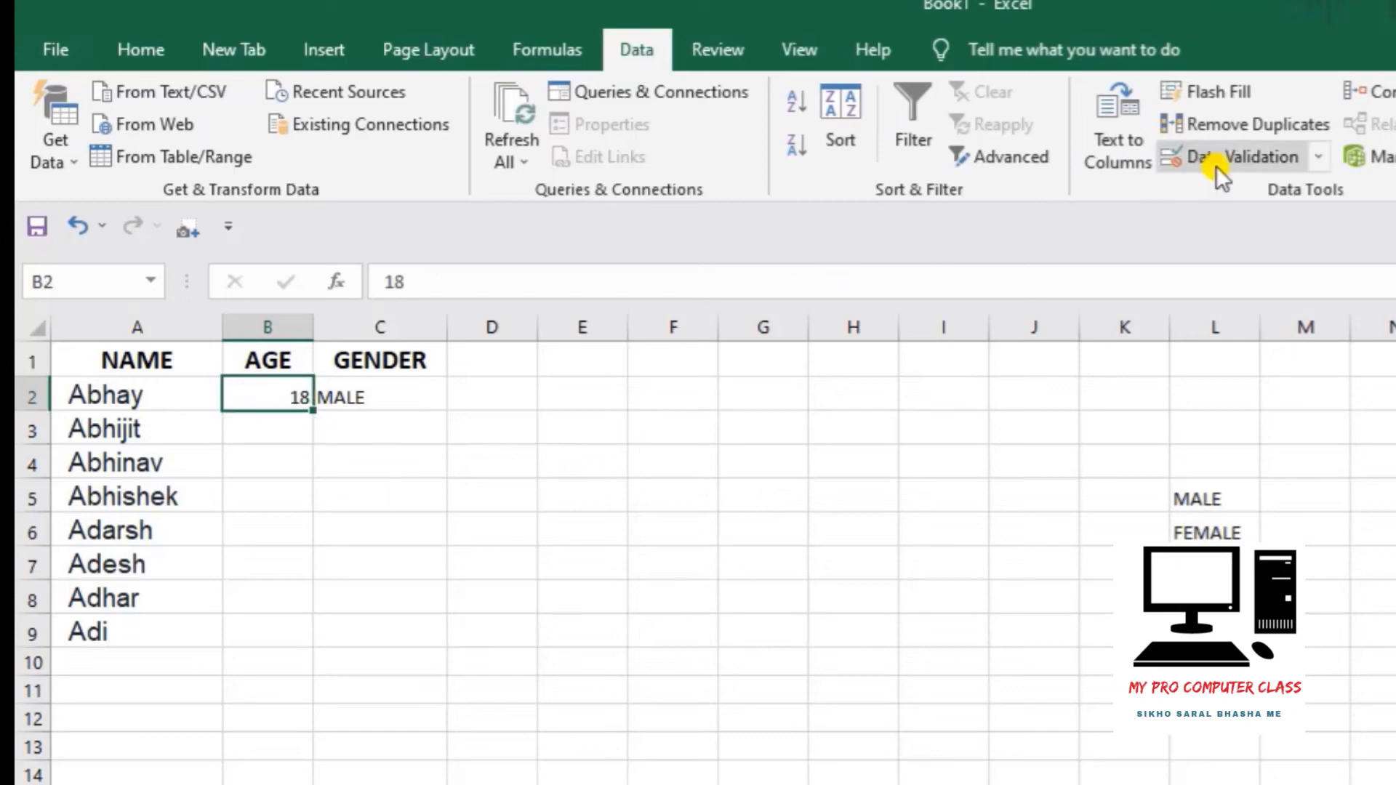
left_click(1242, 159)
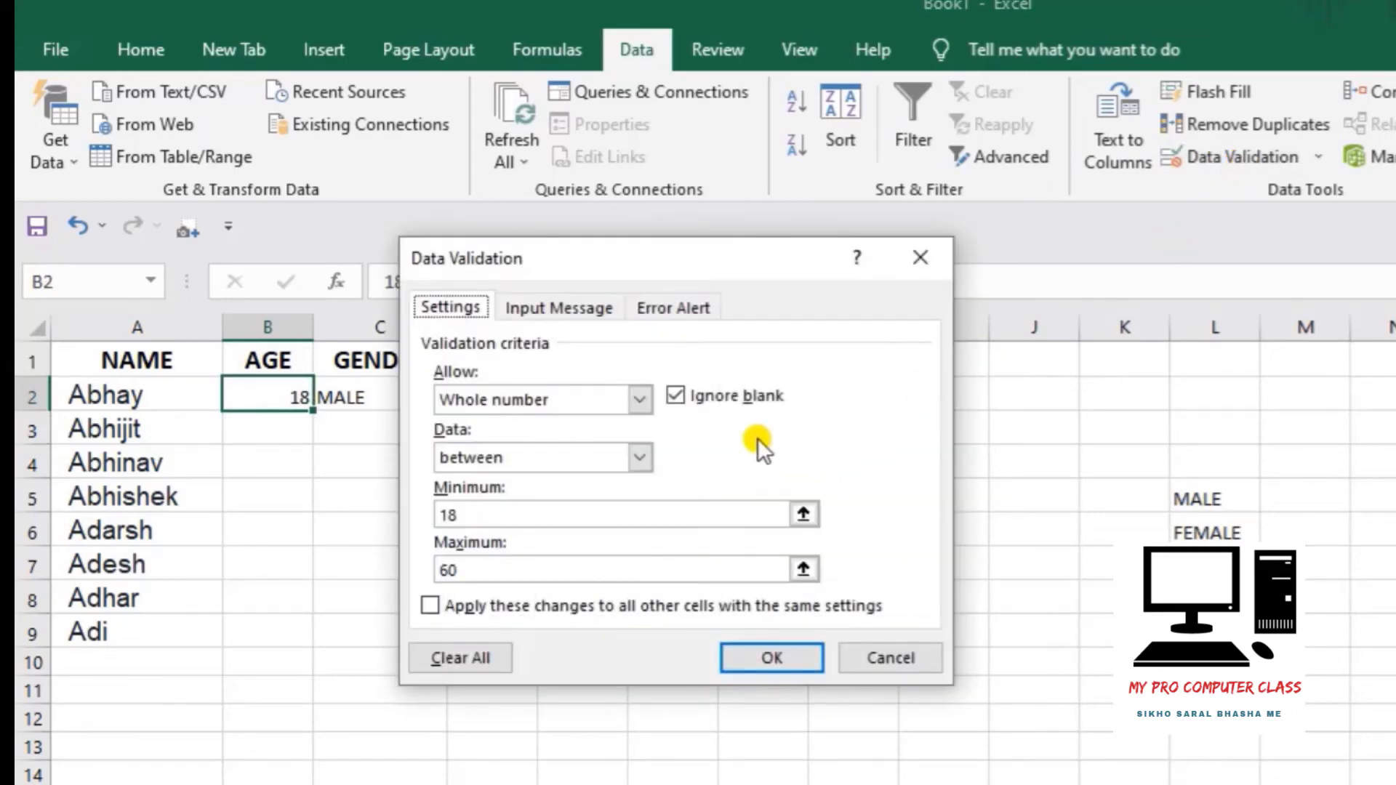
left_click(598, 307)
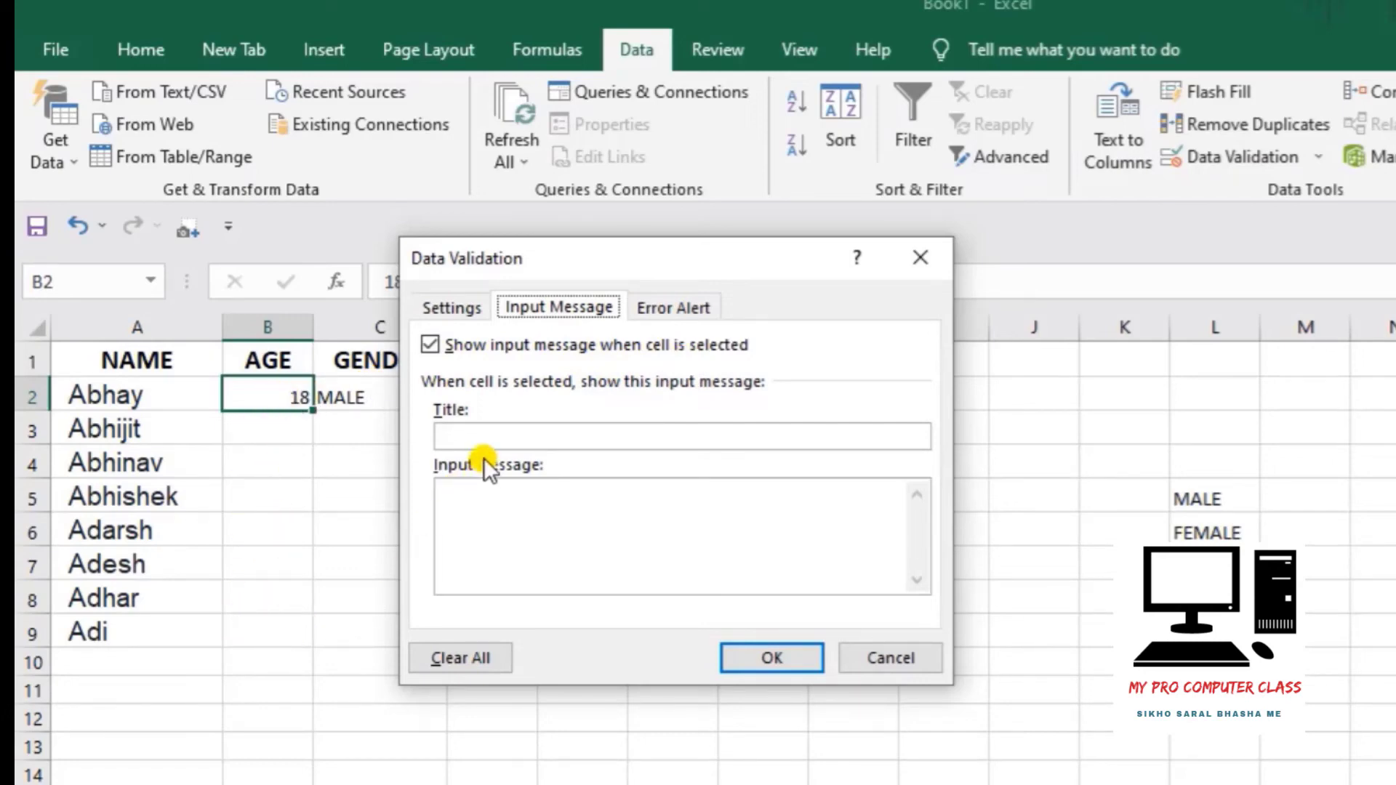
left_click(495, 431)
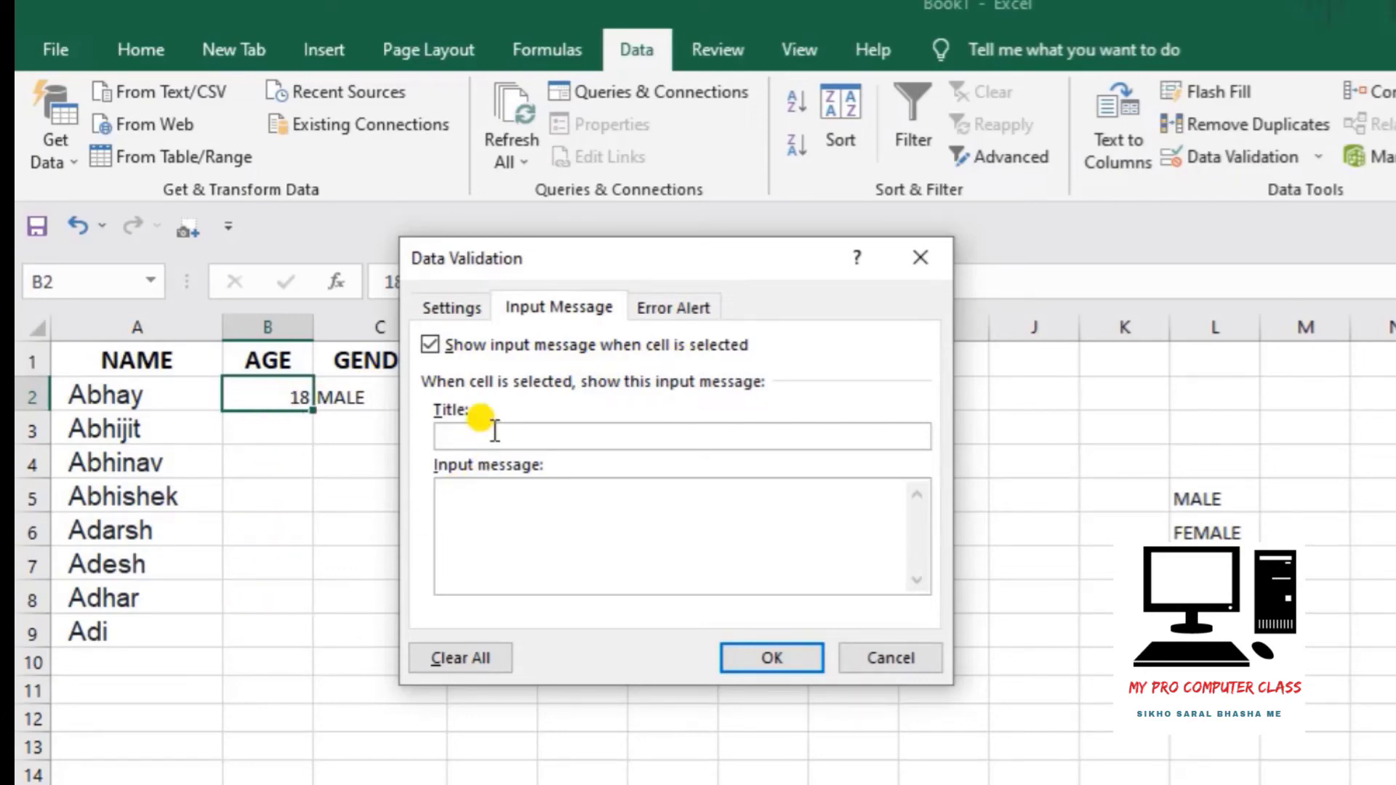
type("ONLY 18 TO 60")
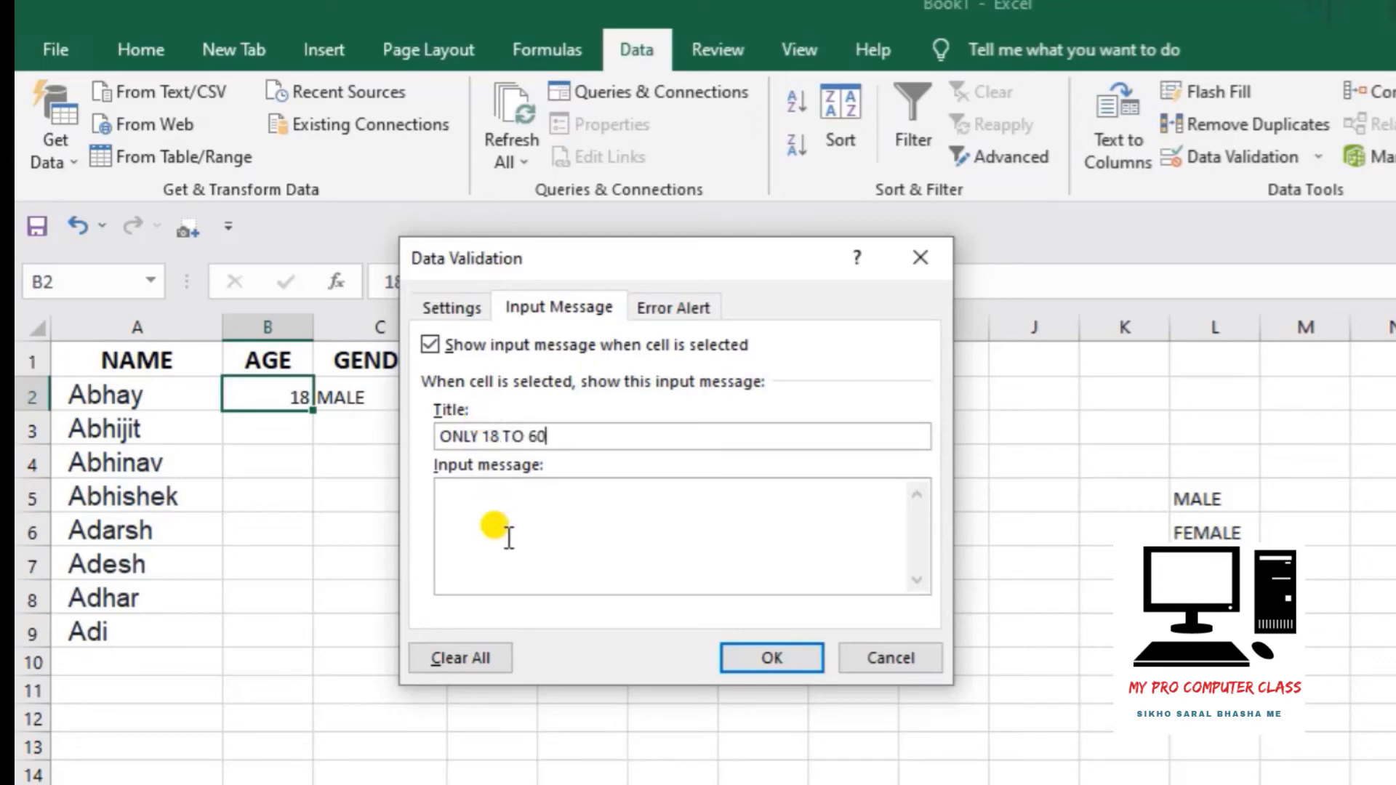
left_click(512, 513)
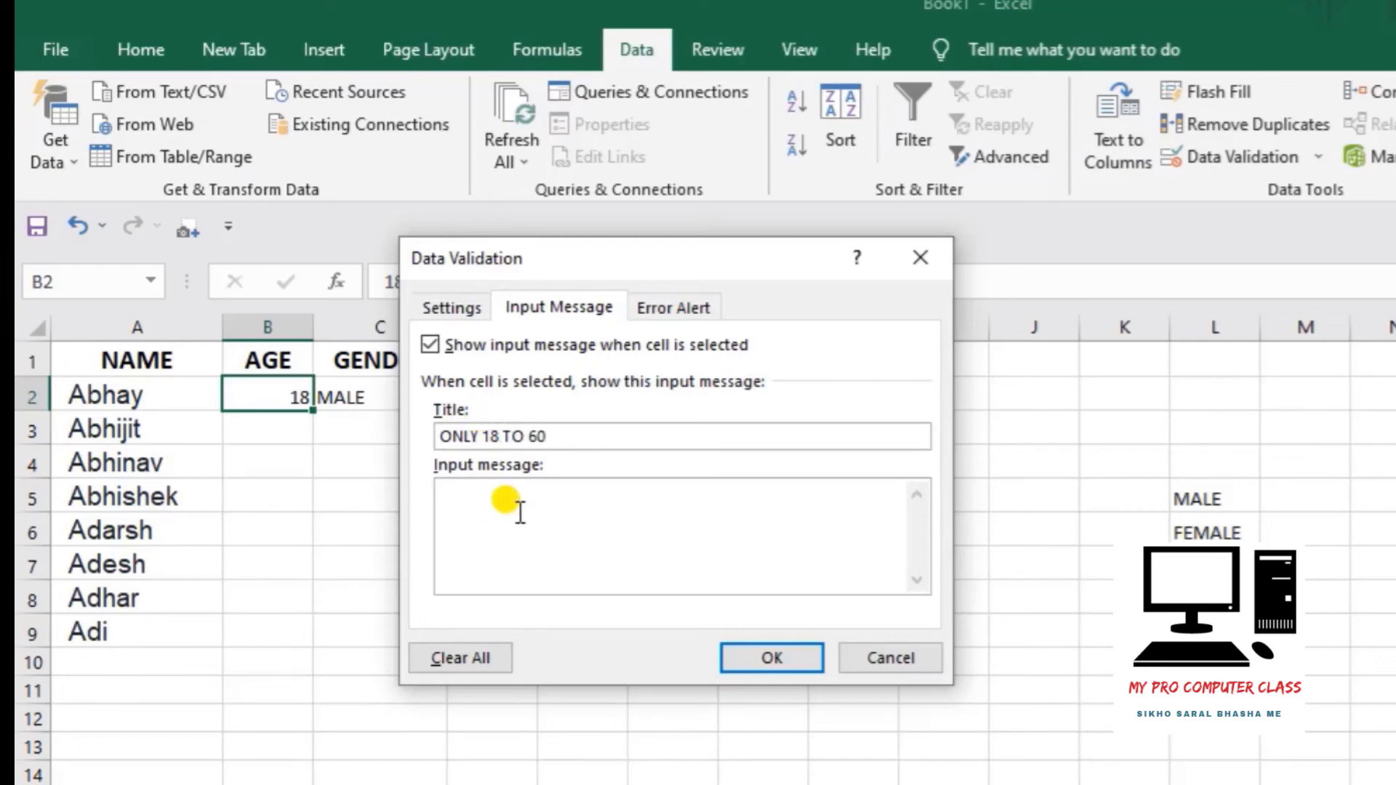
type("ADSFDGFHFG")
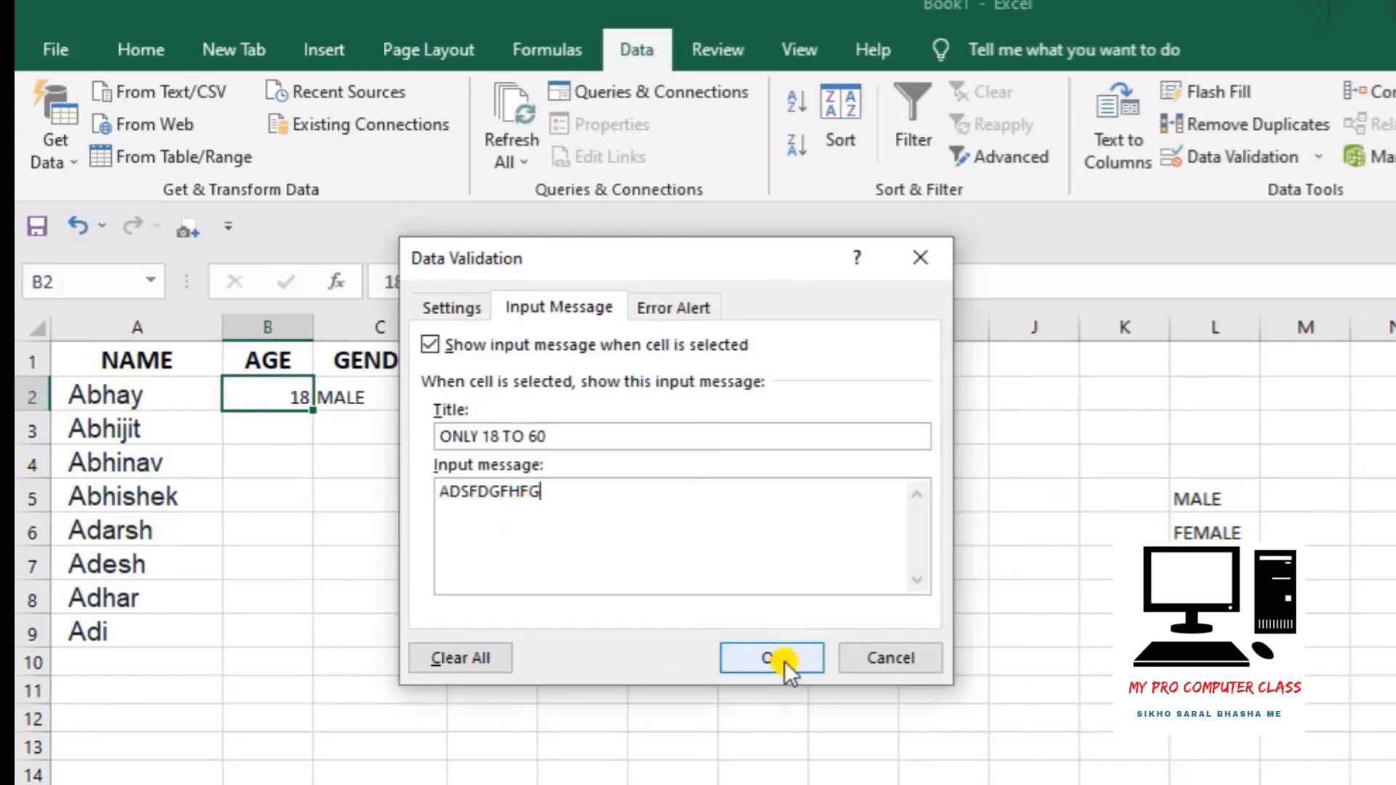
left_click(773, 658)
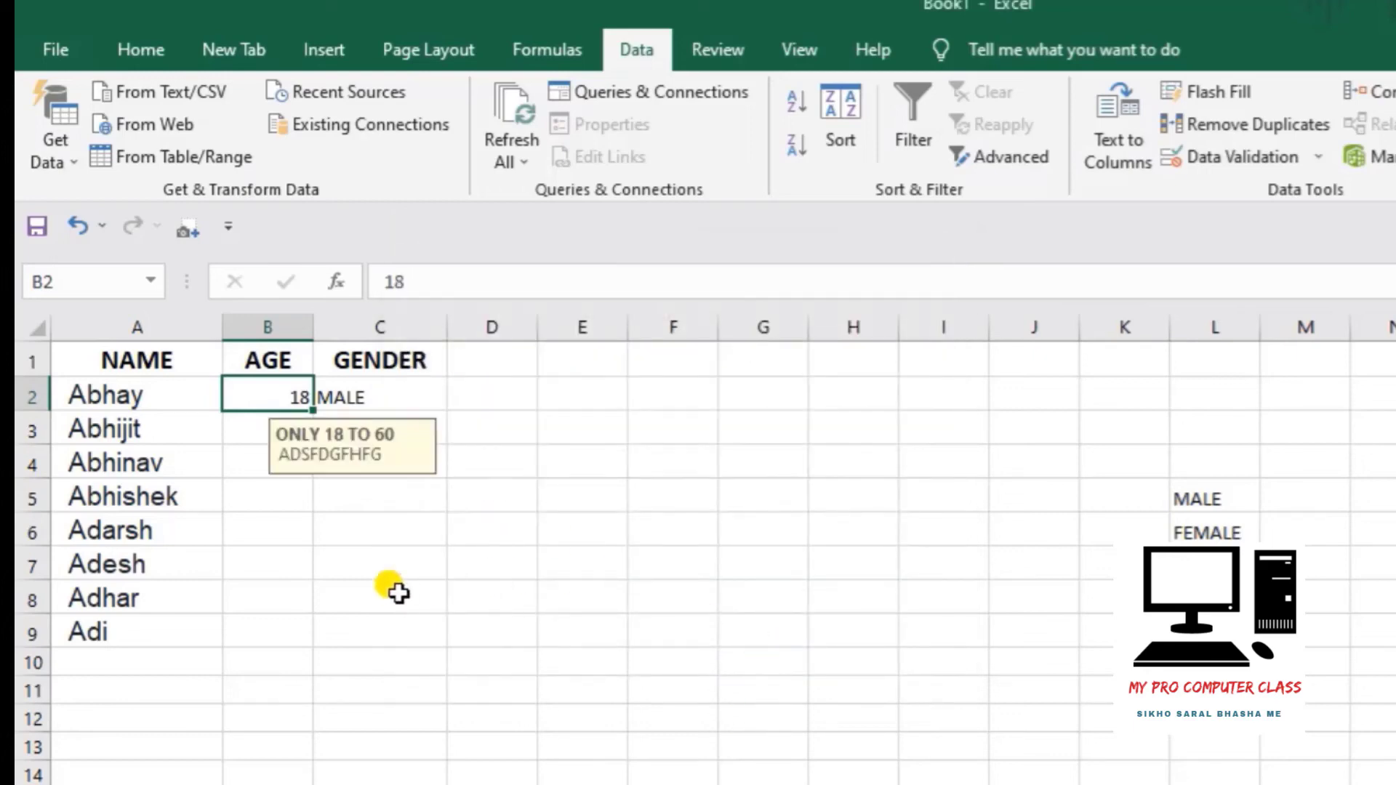
Check the input message by selecting AGE cells B4, B2 and B3
left_click(256, 456)
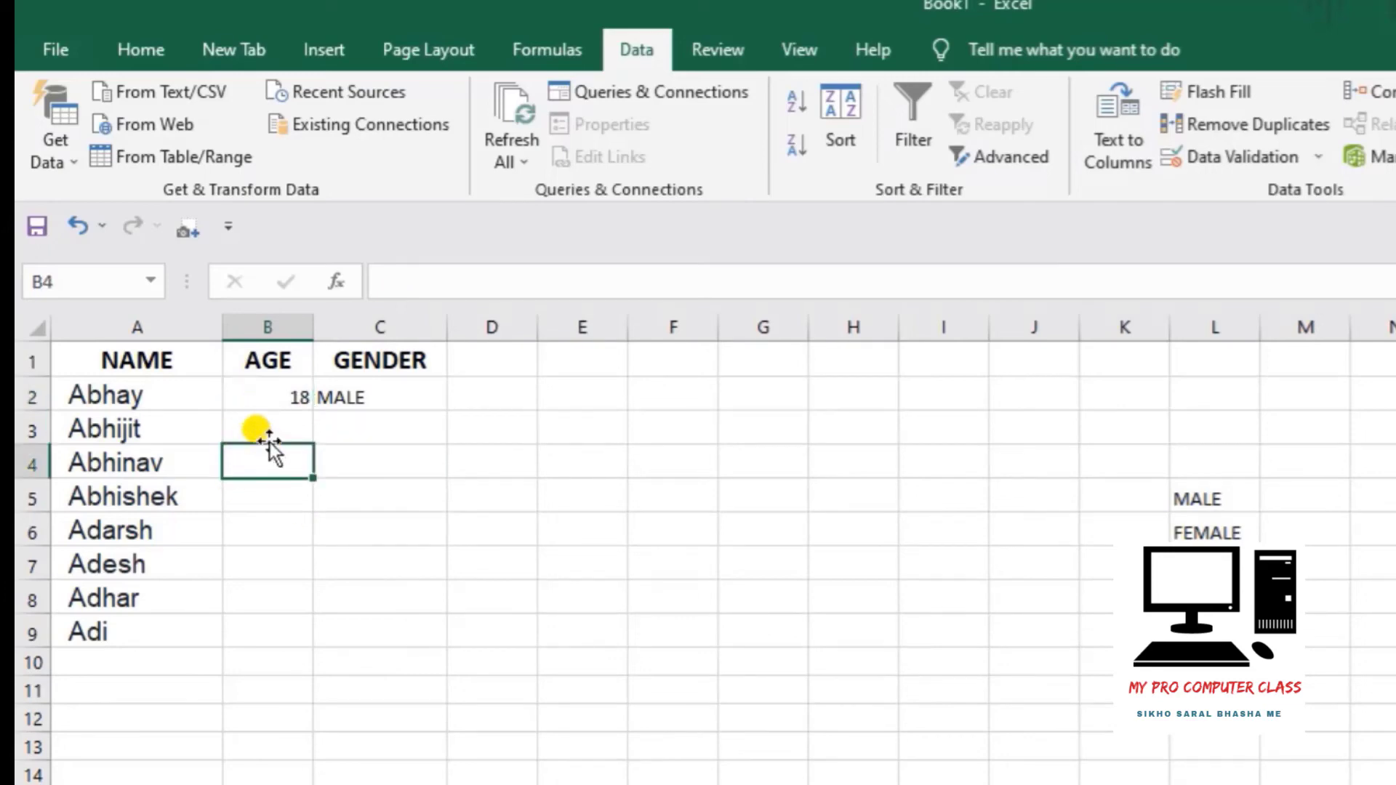
left_click(277, 391)
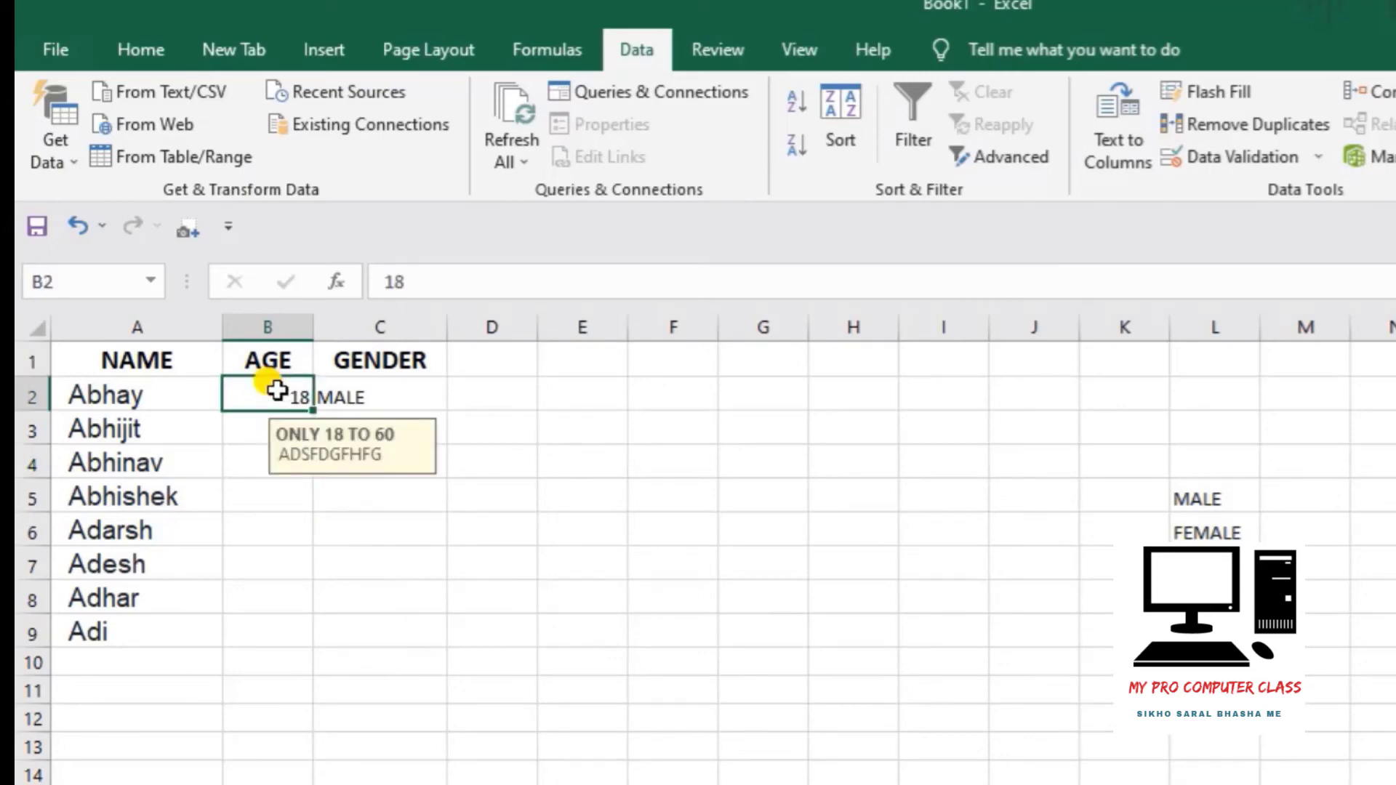
left_click(245, 437)
left_click_drag(264, 392, 266, 637)
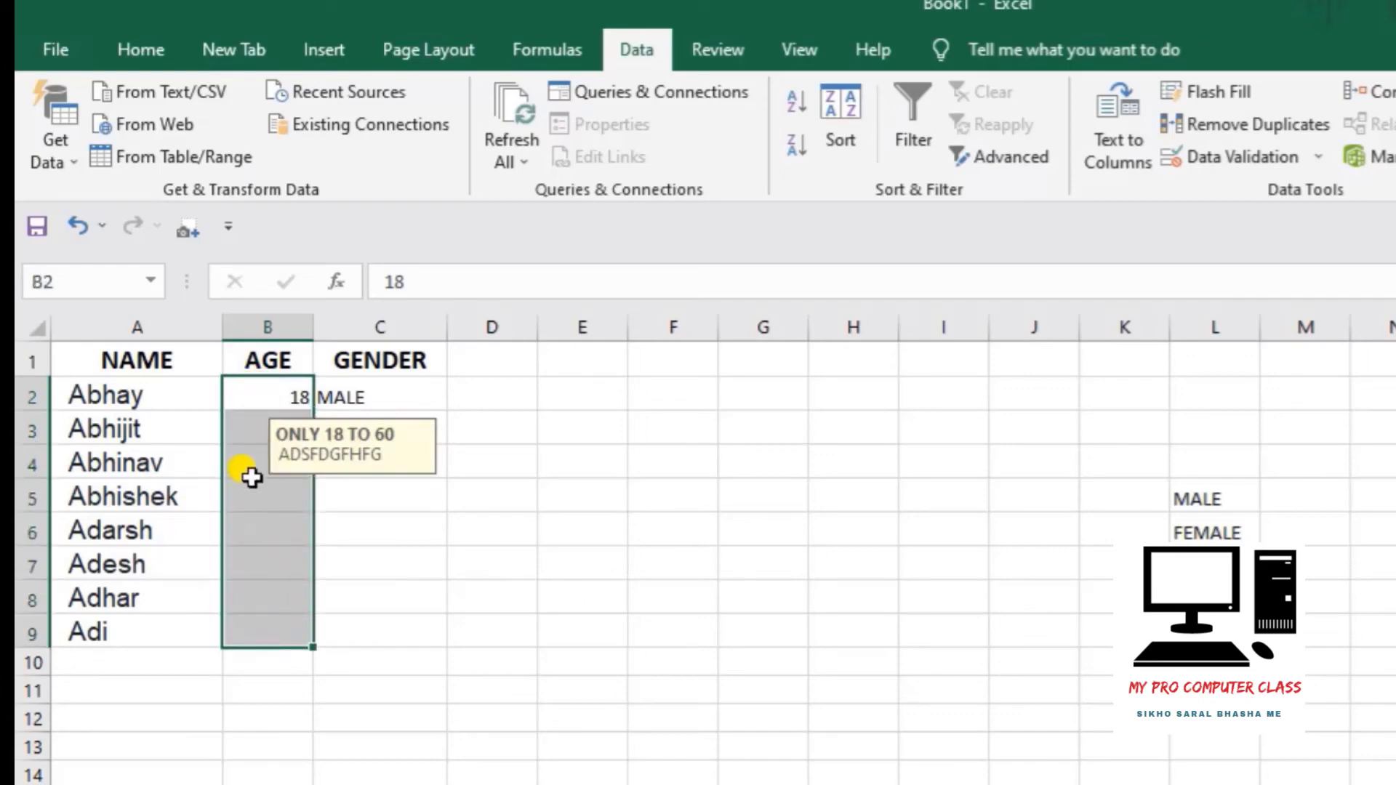
right_click(250, 401)
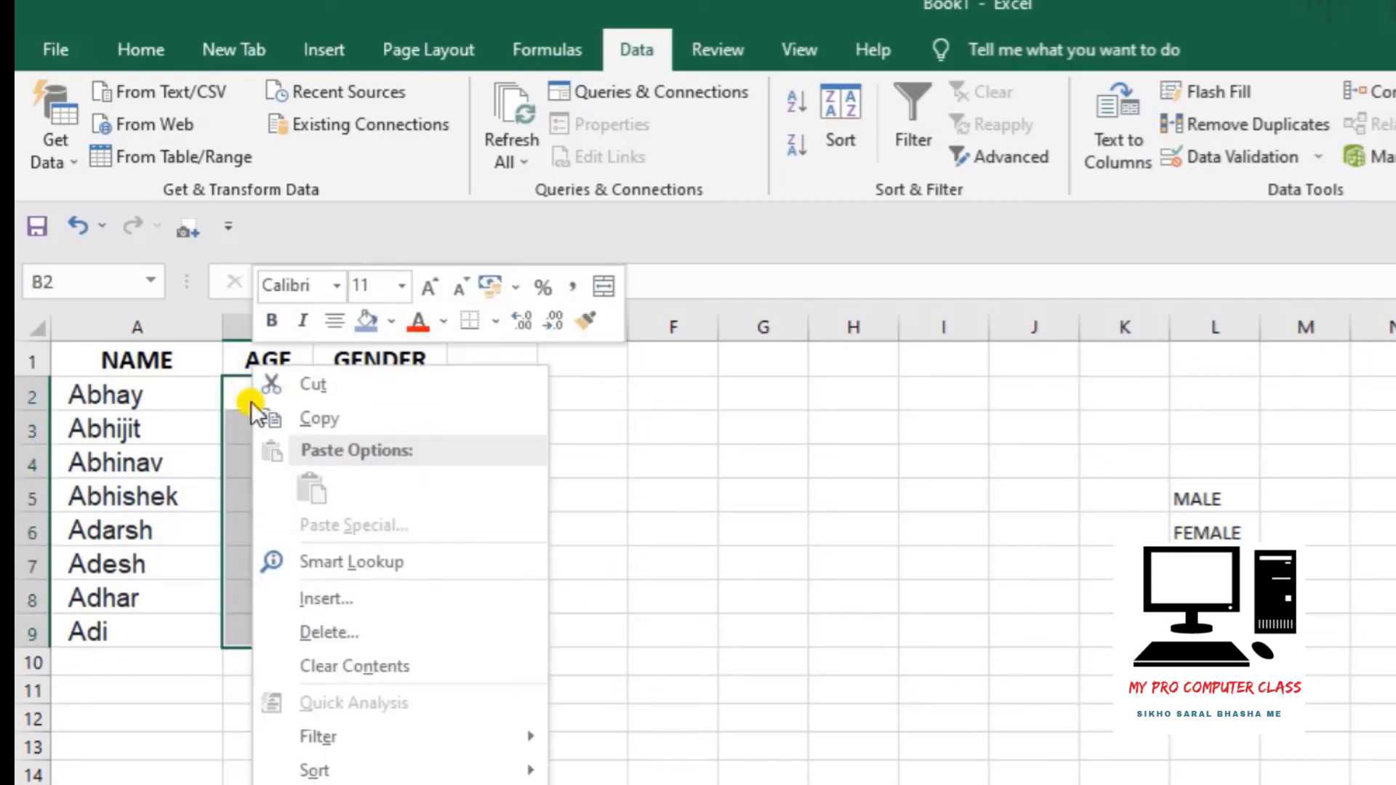
left_click(304, 422)
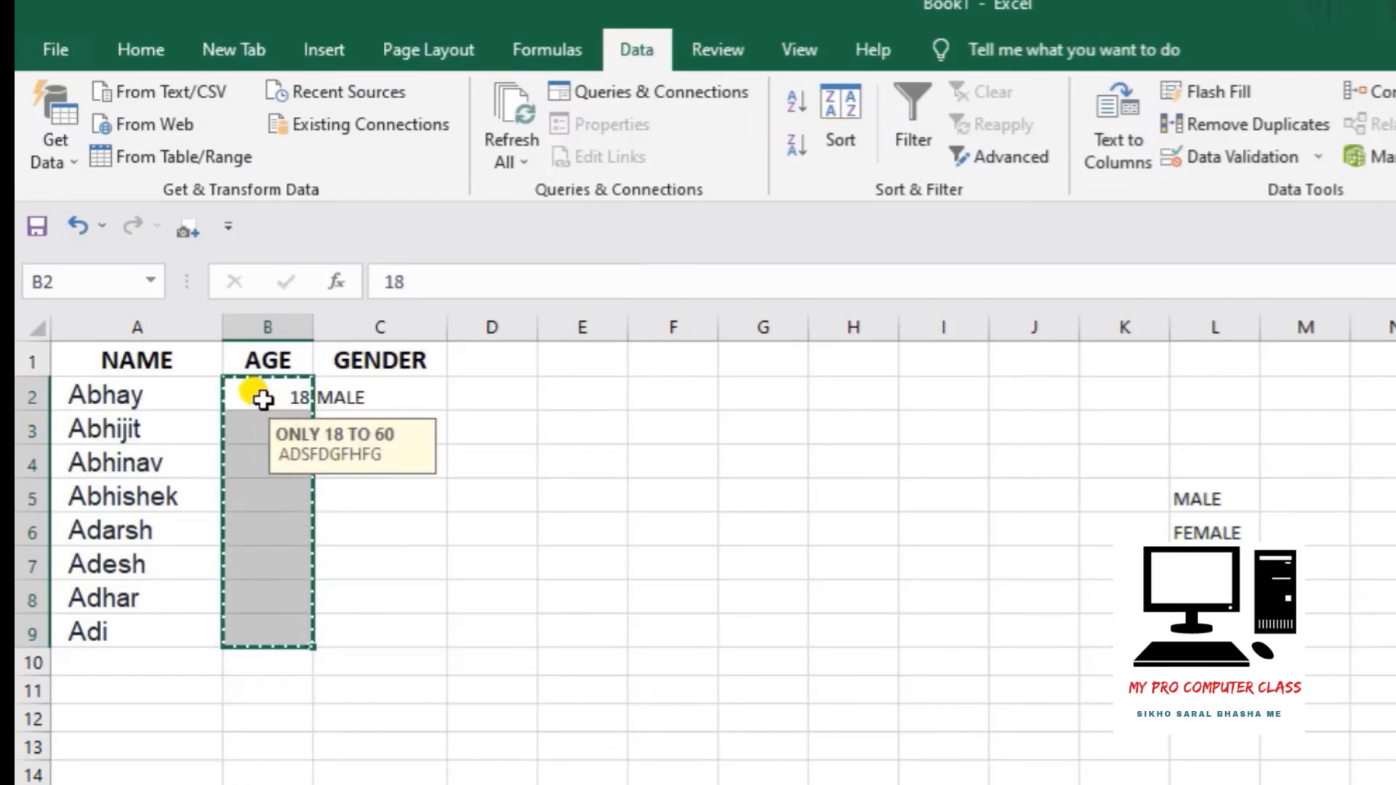
left_click(434, 517)
left_click(274, 400)
double_click(275, 399)
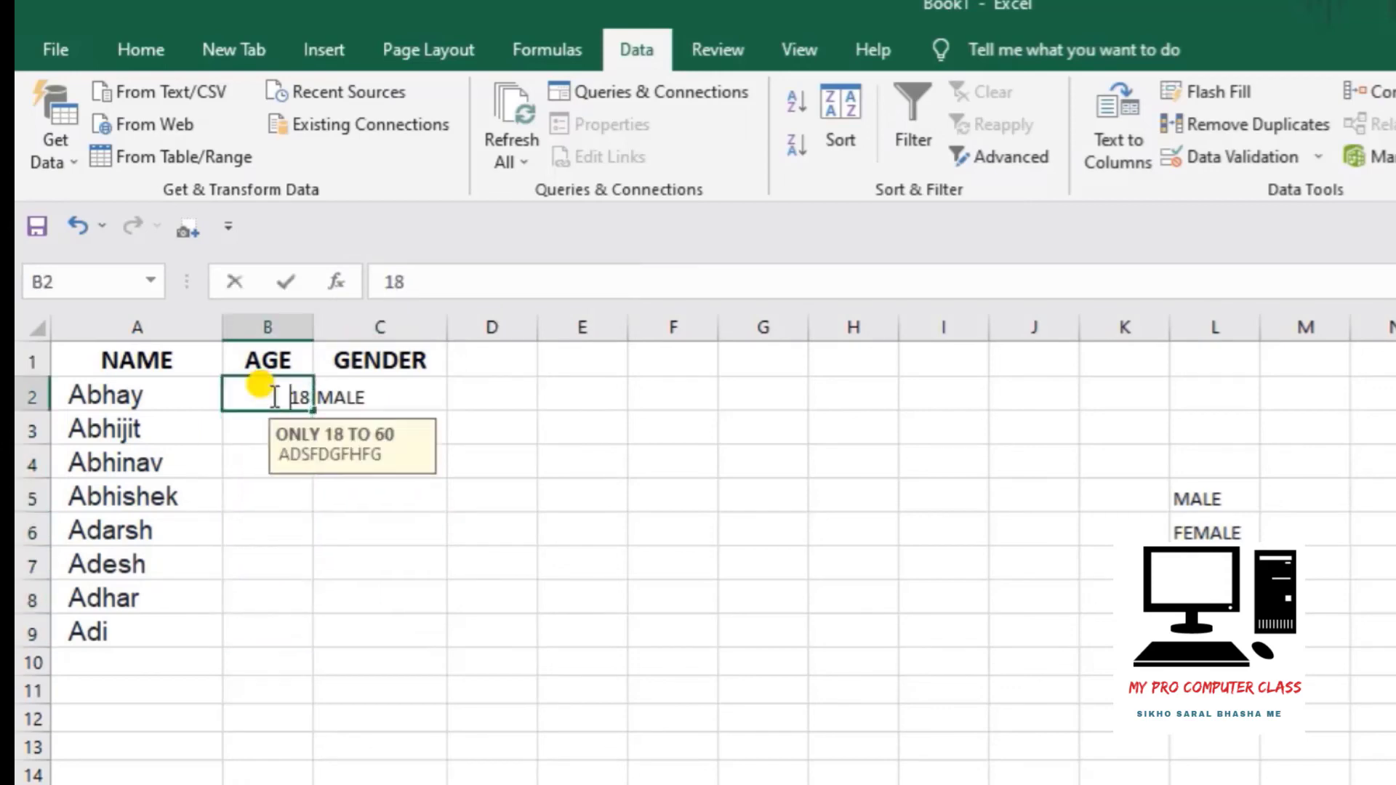
left_click(467, 498)
Copy cell B2 and paste only its data validation onto the AGE cells B2:B9
left_click(261, 396)
right_click(280, 396)
left_click(333, 420)
left_click_drag(245, 397, 265, 608)
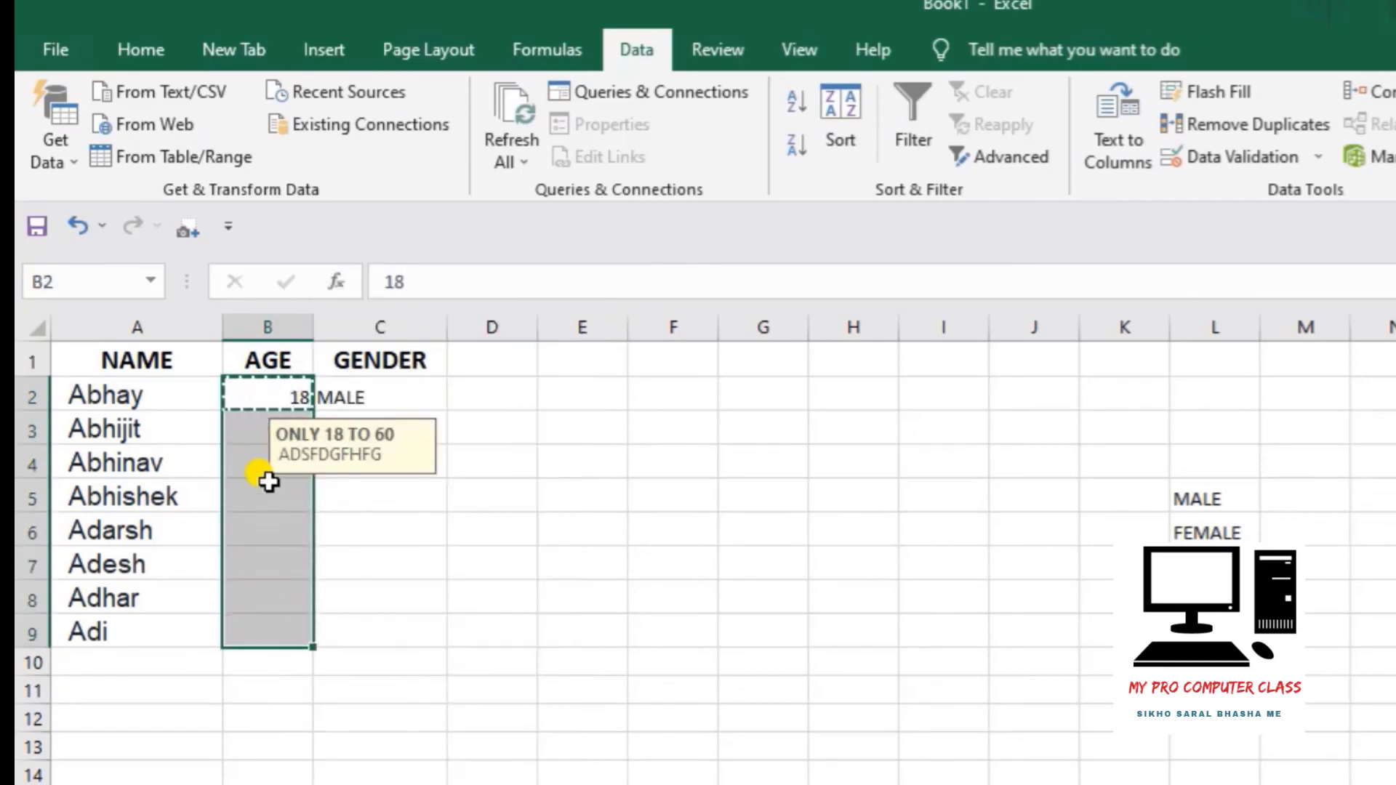
right_click(274, 483)
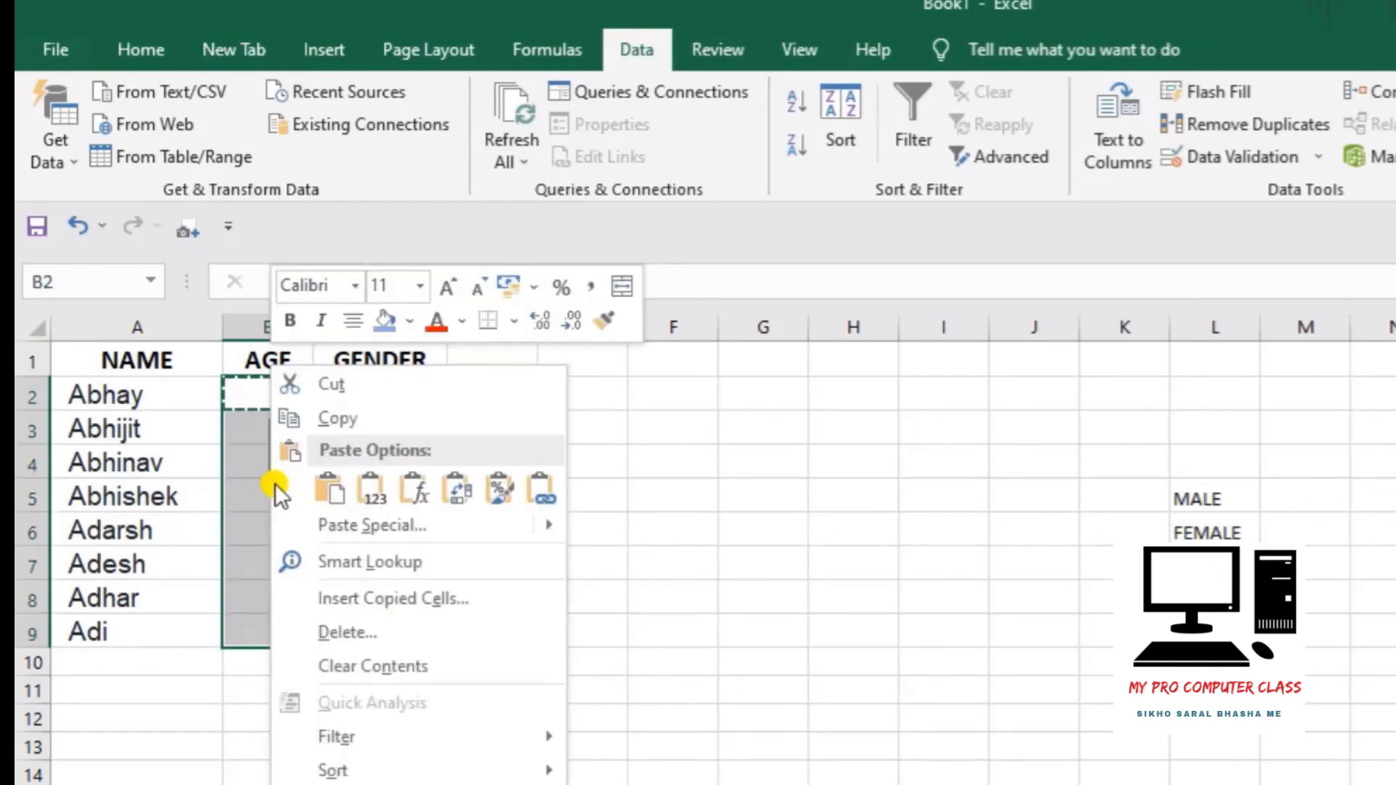
left_click(362, 525)
left_click(181, 519)
left_click(439, 709)
left_click(630, 563)
Check the pasted validation's input message by selecting AGE cells B5, B4, B3, B6 and B2
left_click(193, 467)
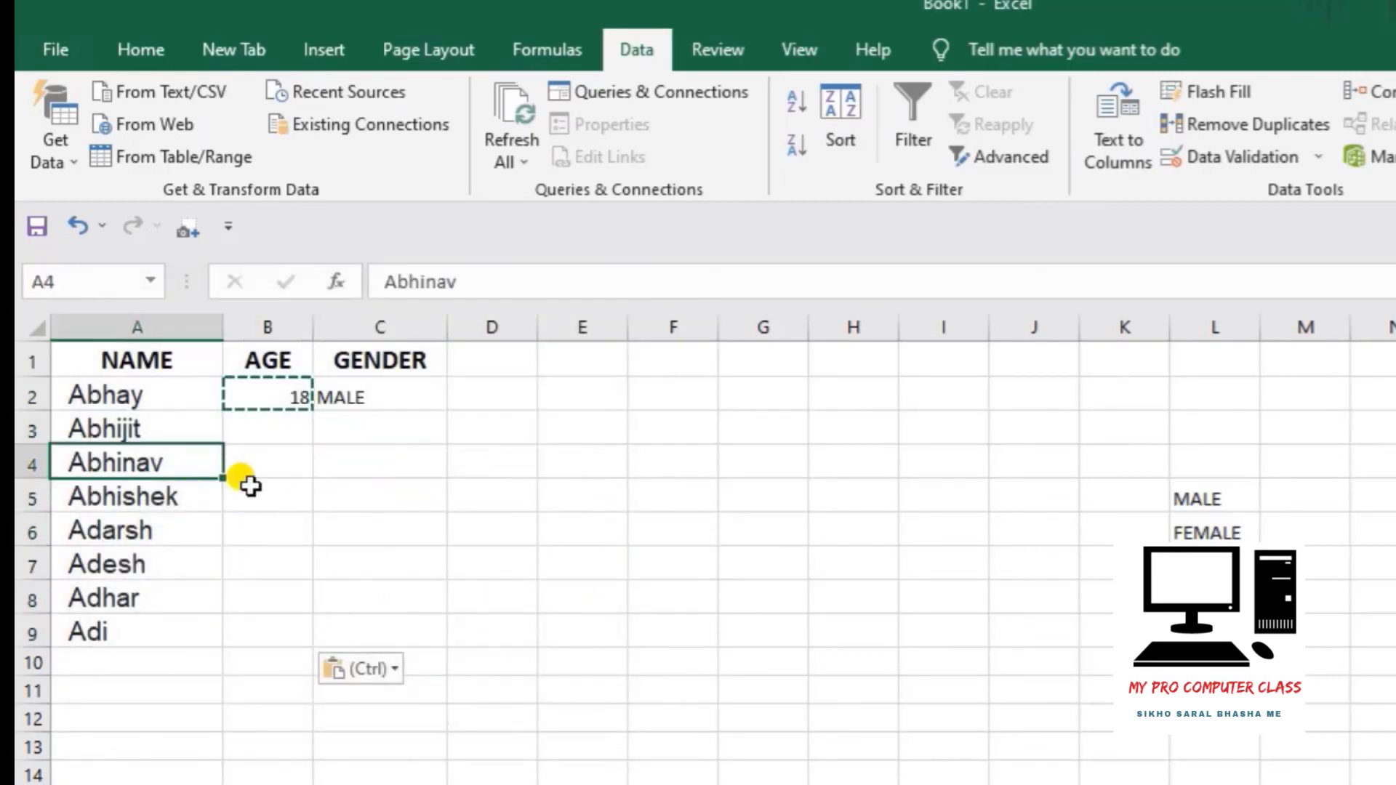
left_click(281, 486)
left_click(282, 465)
left_click(283, 429)
left_click(280, 520)
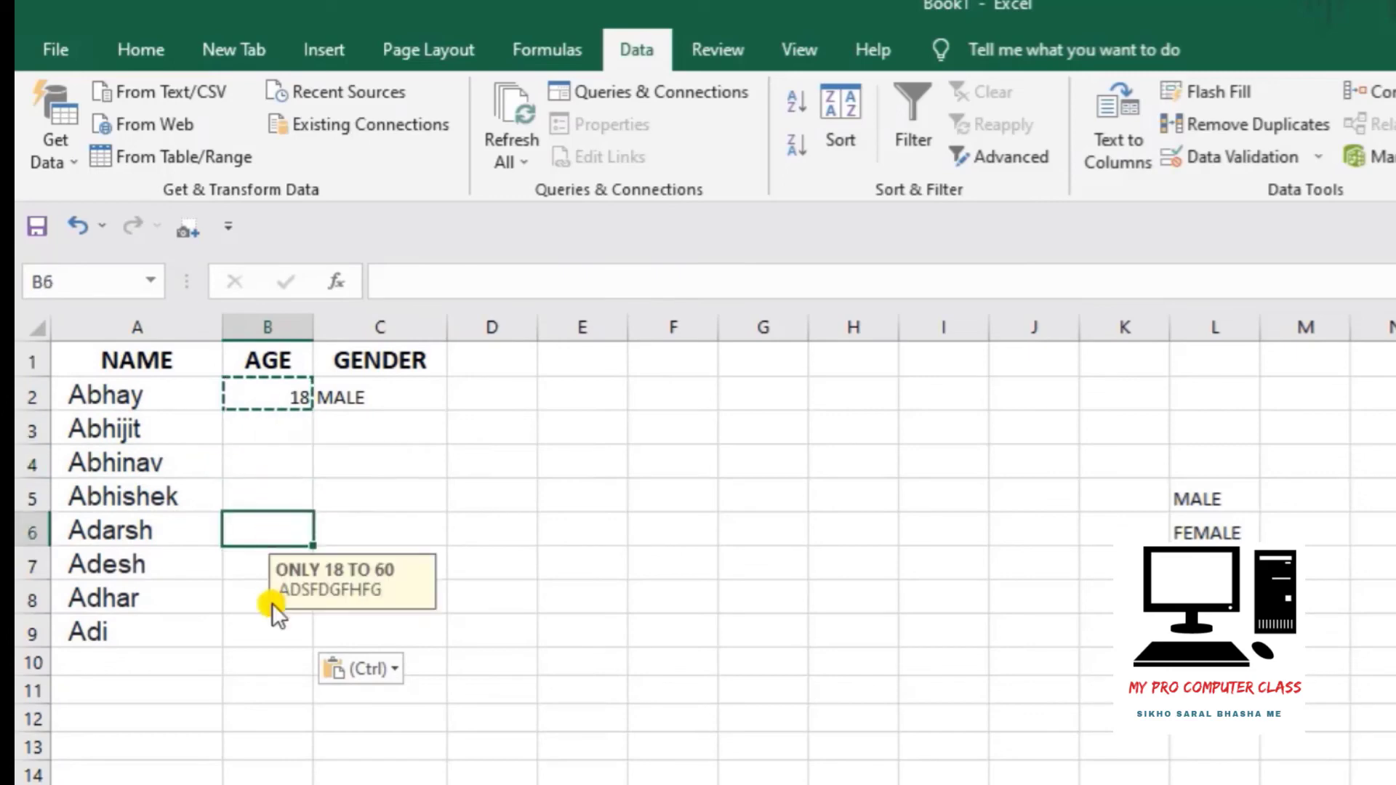
left_click(272, 445)
left_click(259, 396)
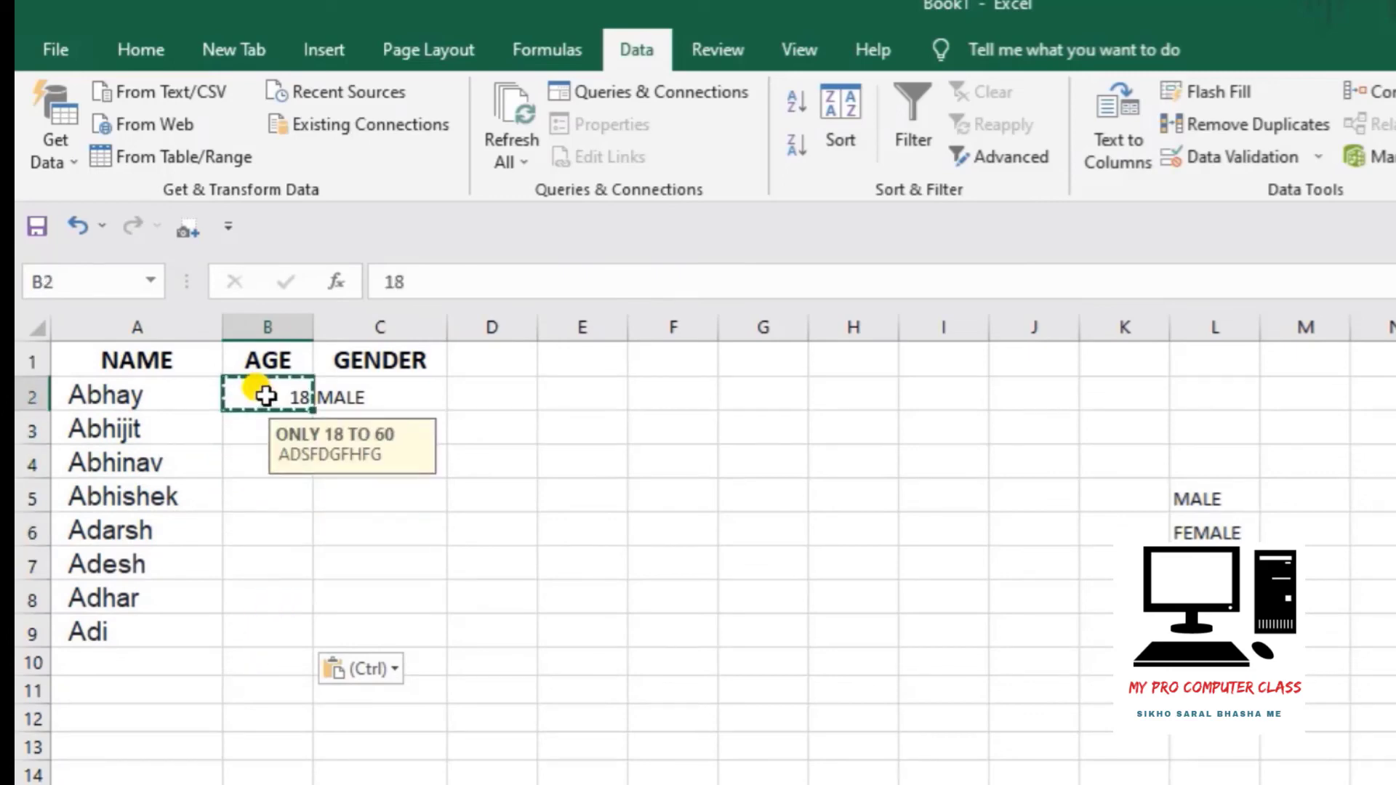
Add a Stop error alert to the validation of B2:B9 with the title 18 - 60 and the error message FWERFGWERG
left_click_drag(255, 396, 275, 632)
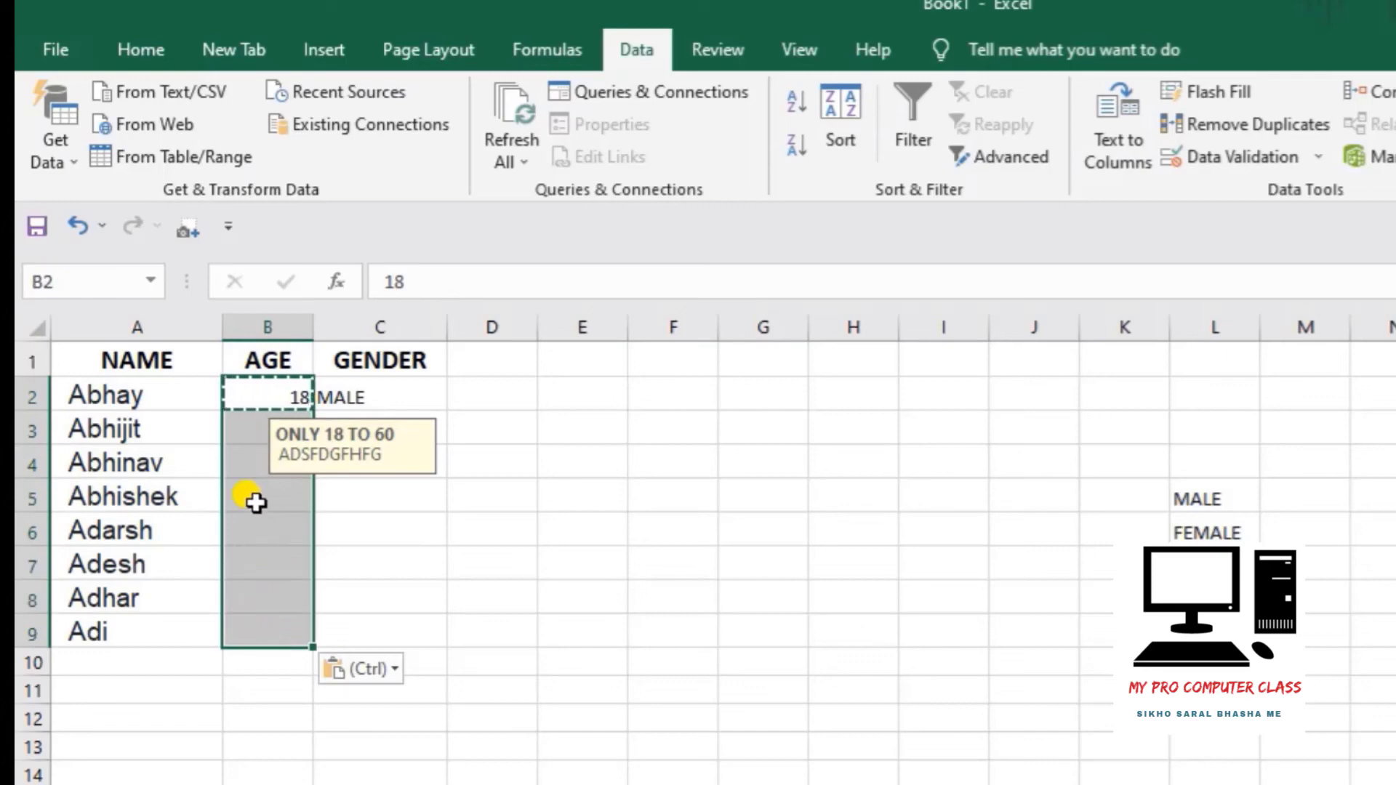
right_click(267, 465)
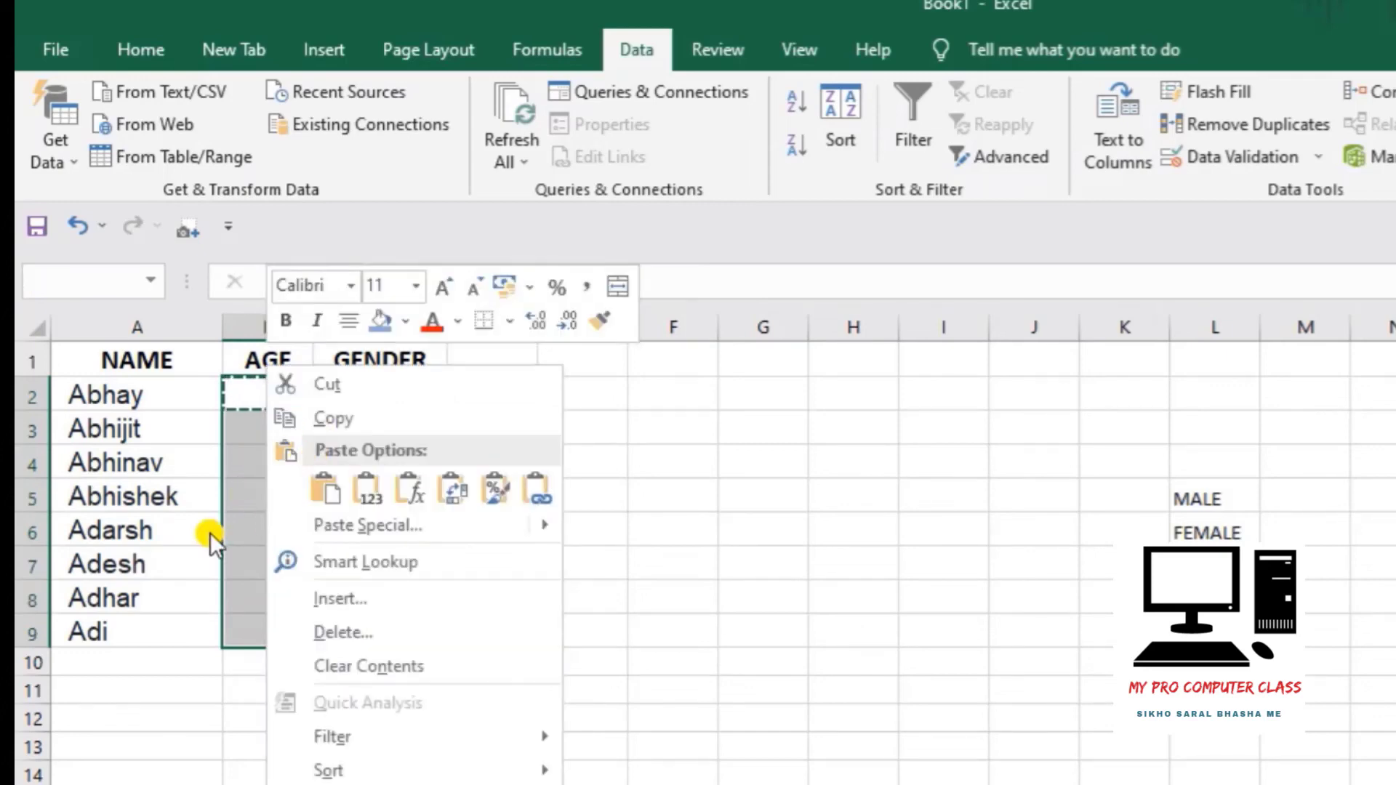
key("Escape")
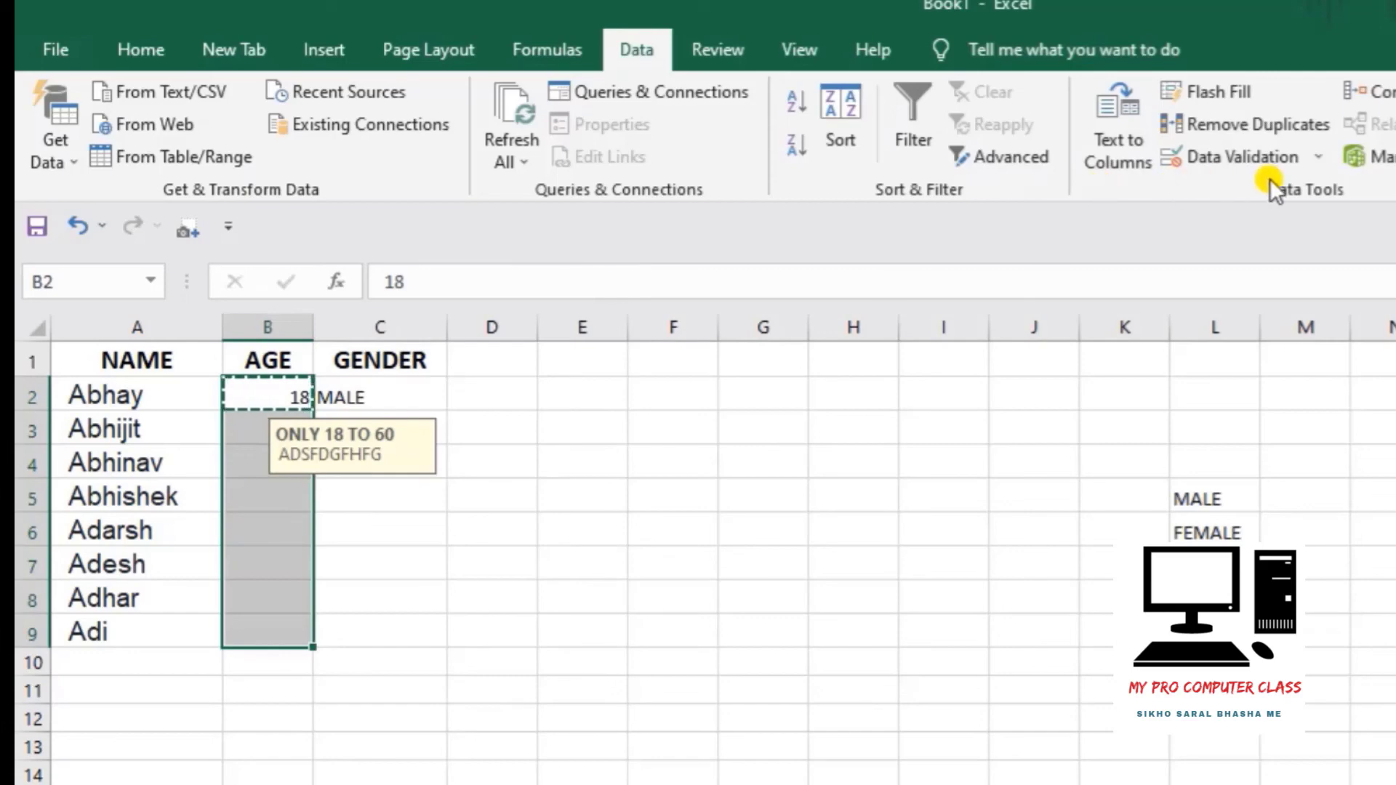
left_click(1251, 164)
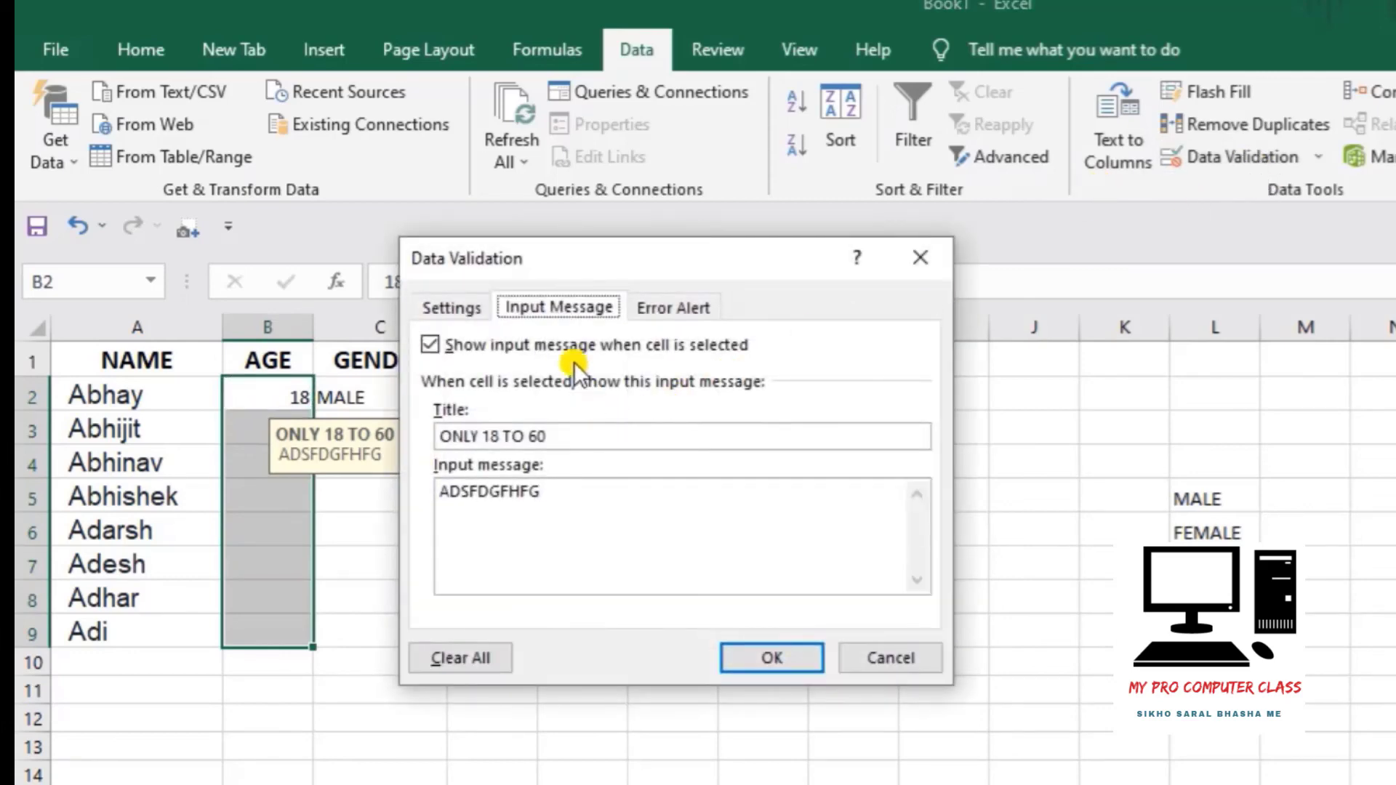
left_click(684, 308)
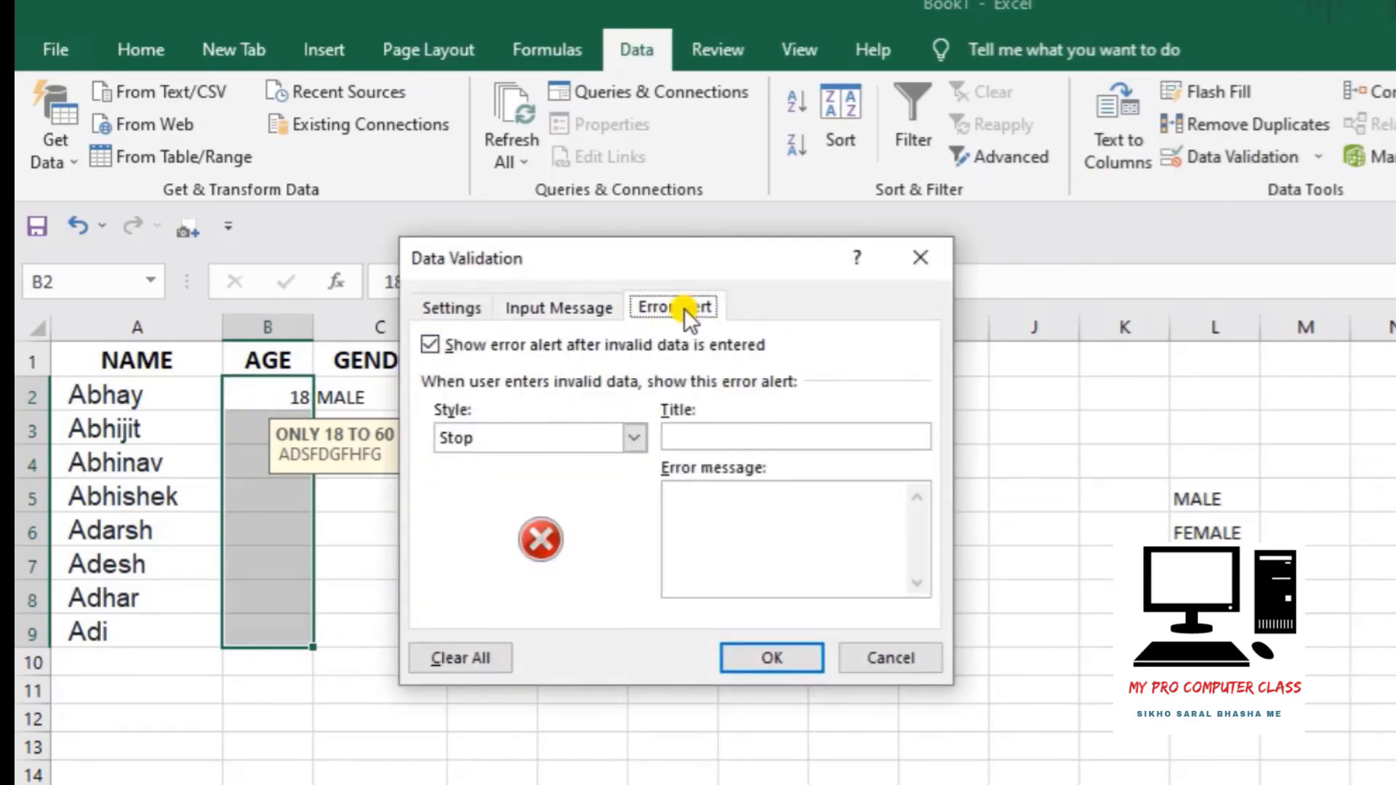
left_click(690, 436)
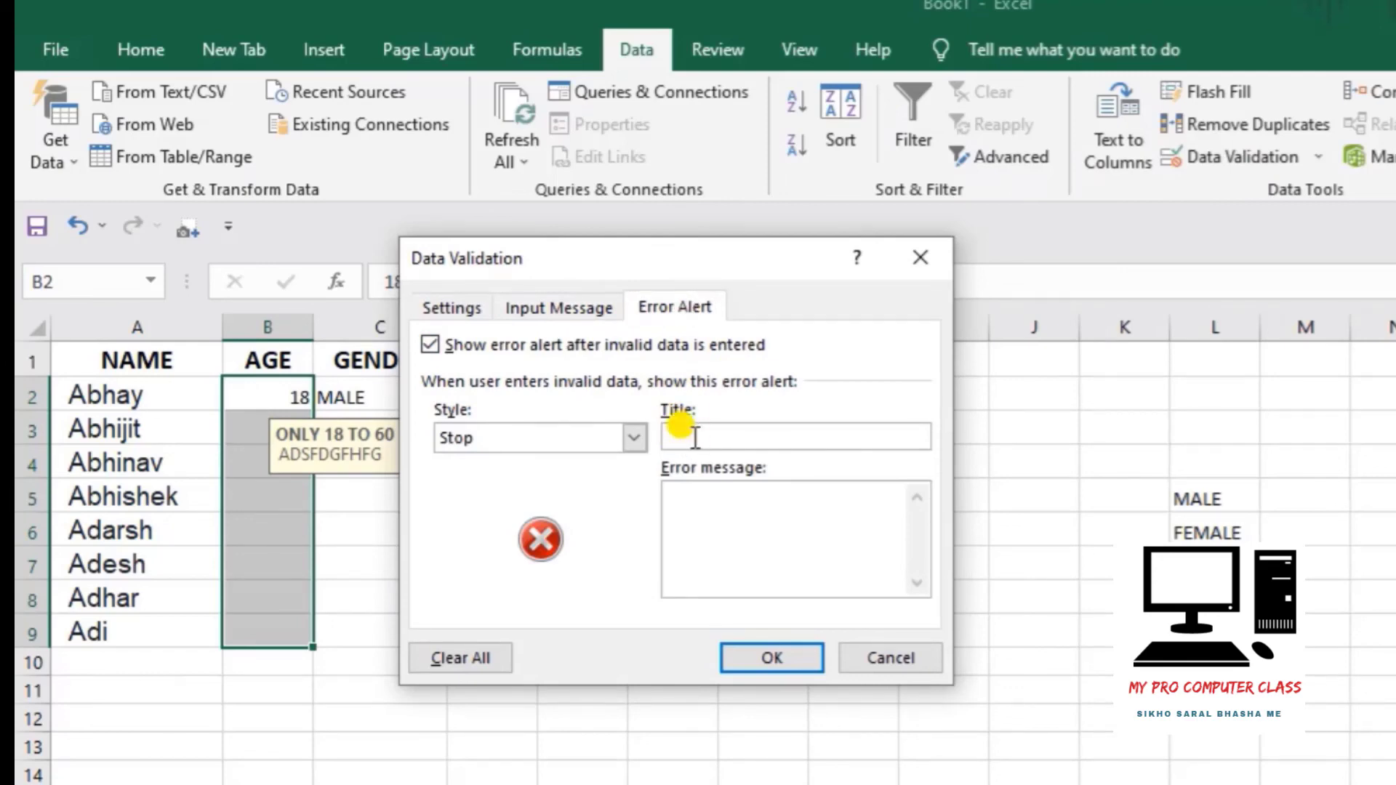
type("You")
key("BackSpace")
type("- 60")
left_click(694, 533)
type("FWERFGWERG")
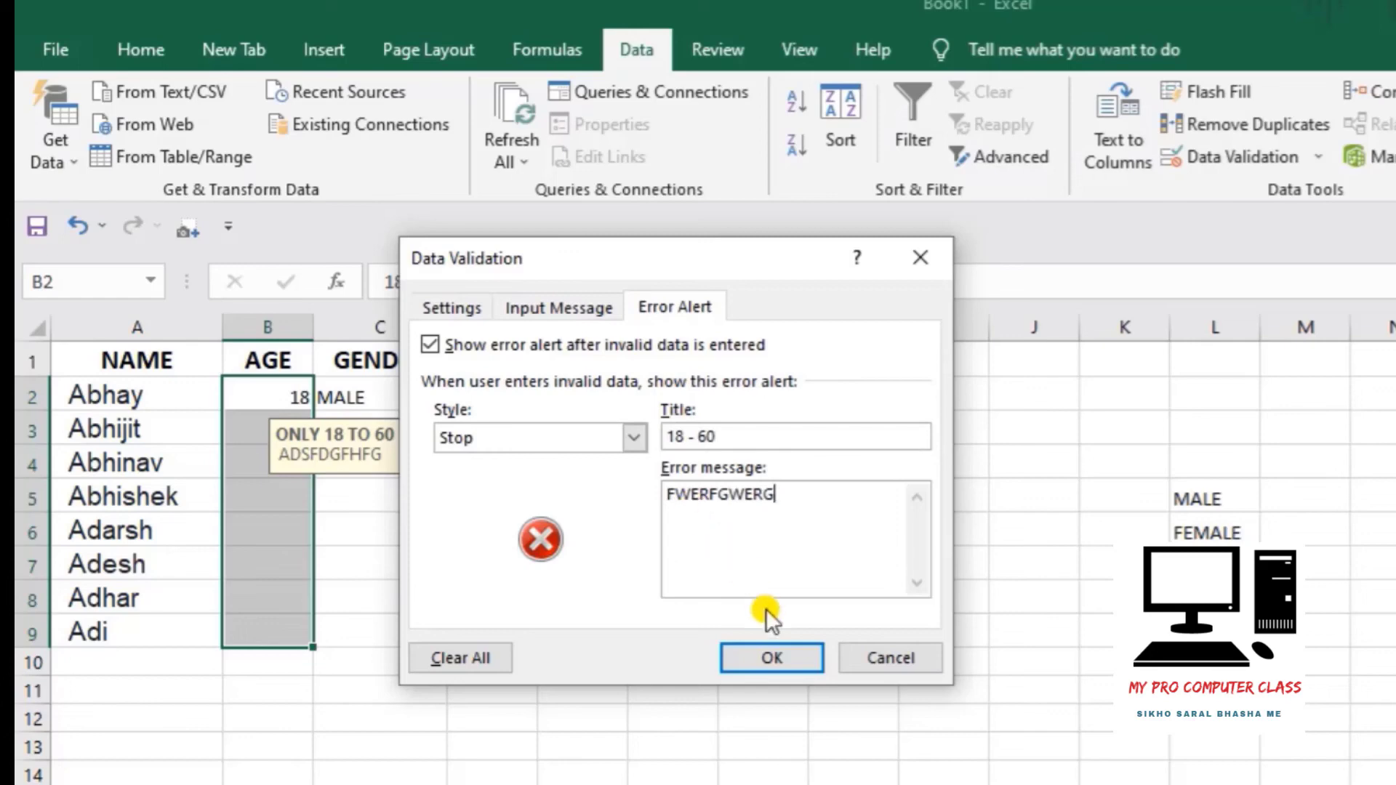
left_click(773, 654)
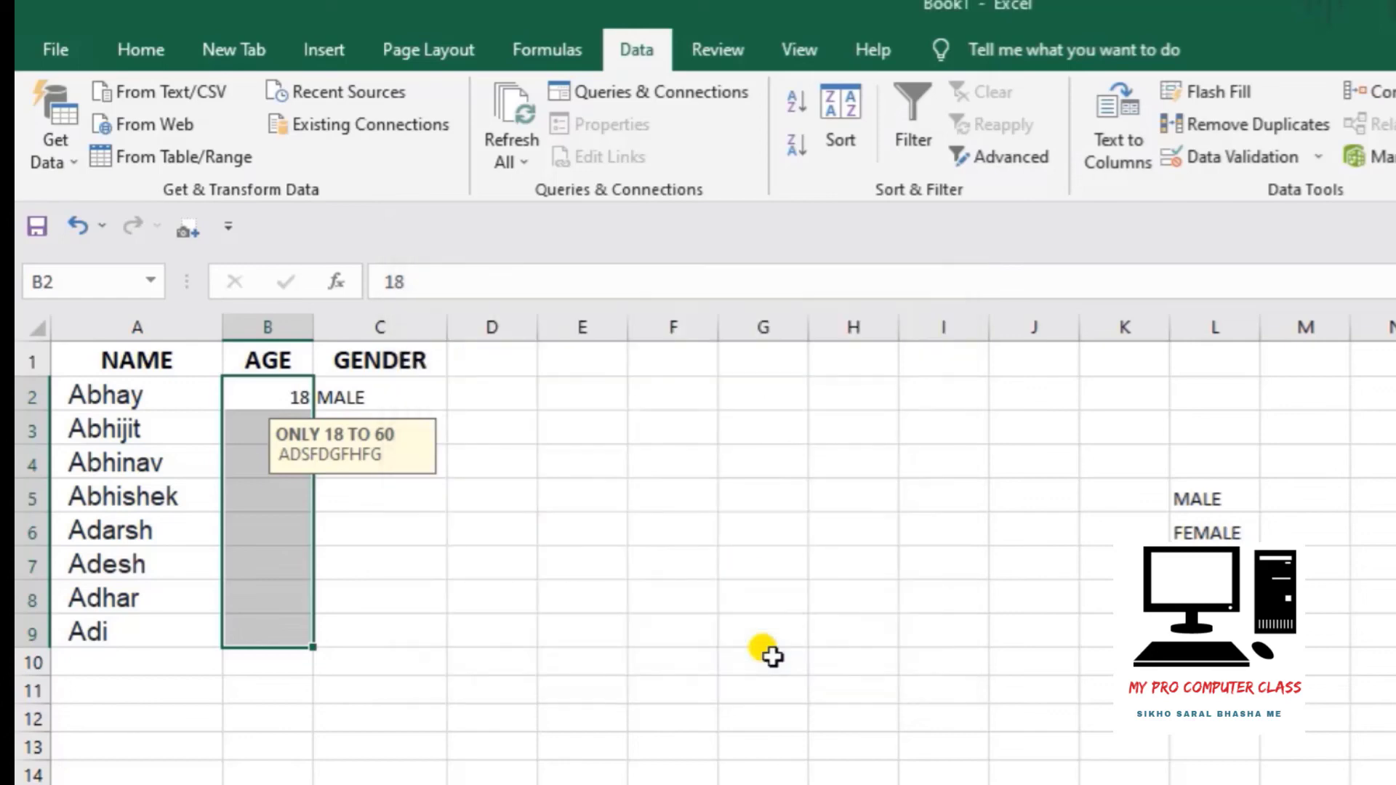
Test the custom error alert by trying to enter 61 in B3, and cancel the entry
left_click(587, 525)
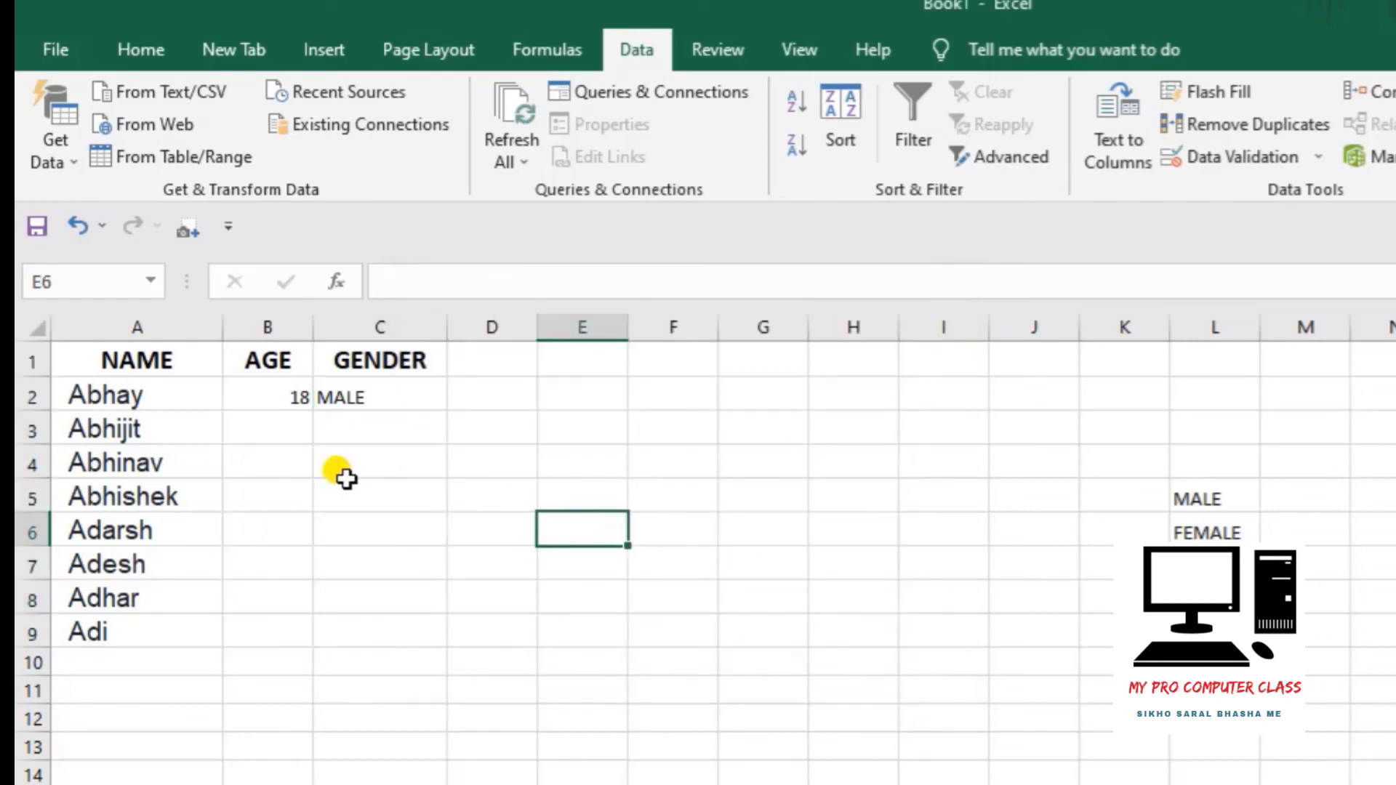
left_click(281, 432)
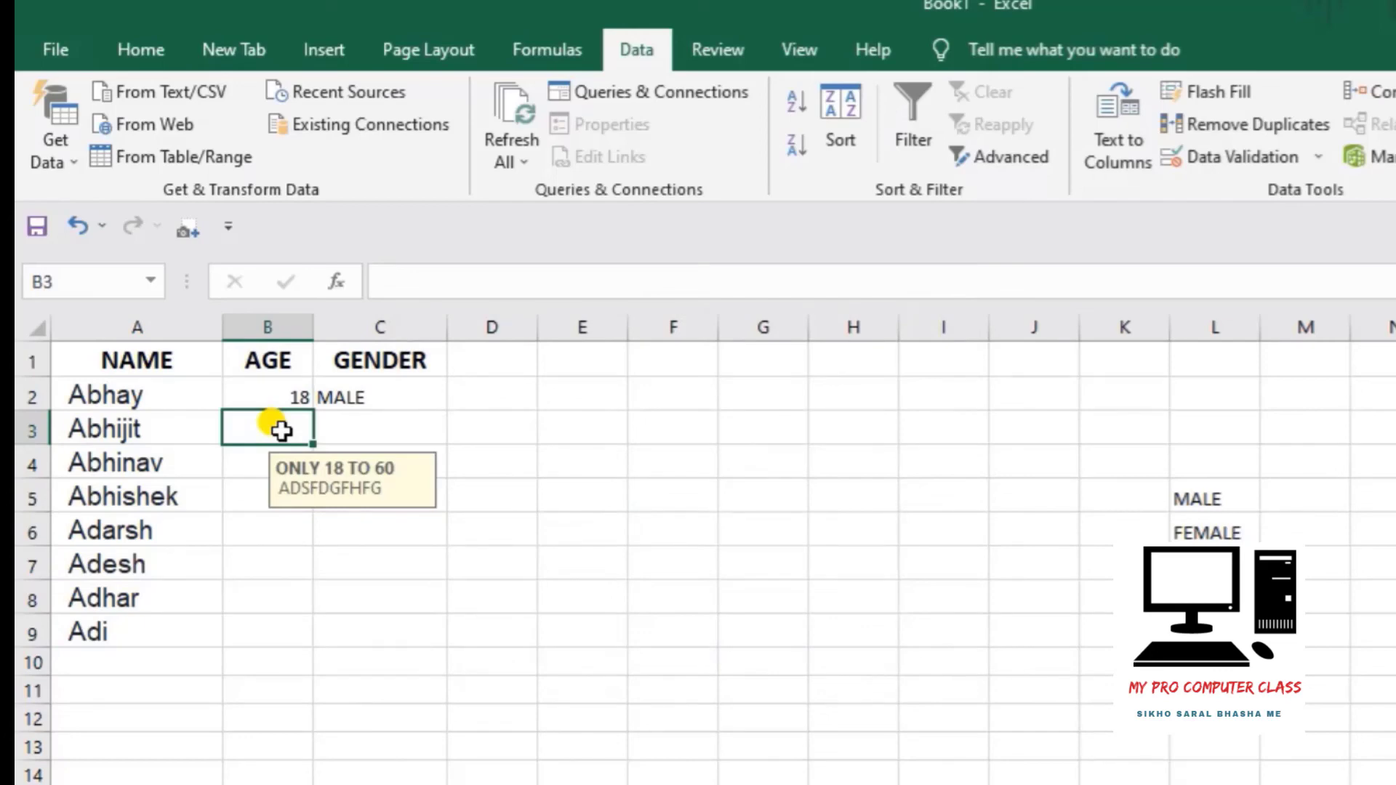
type("61")
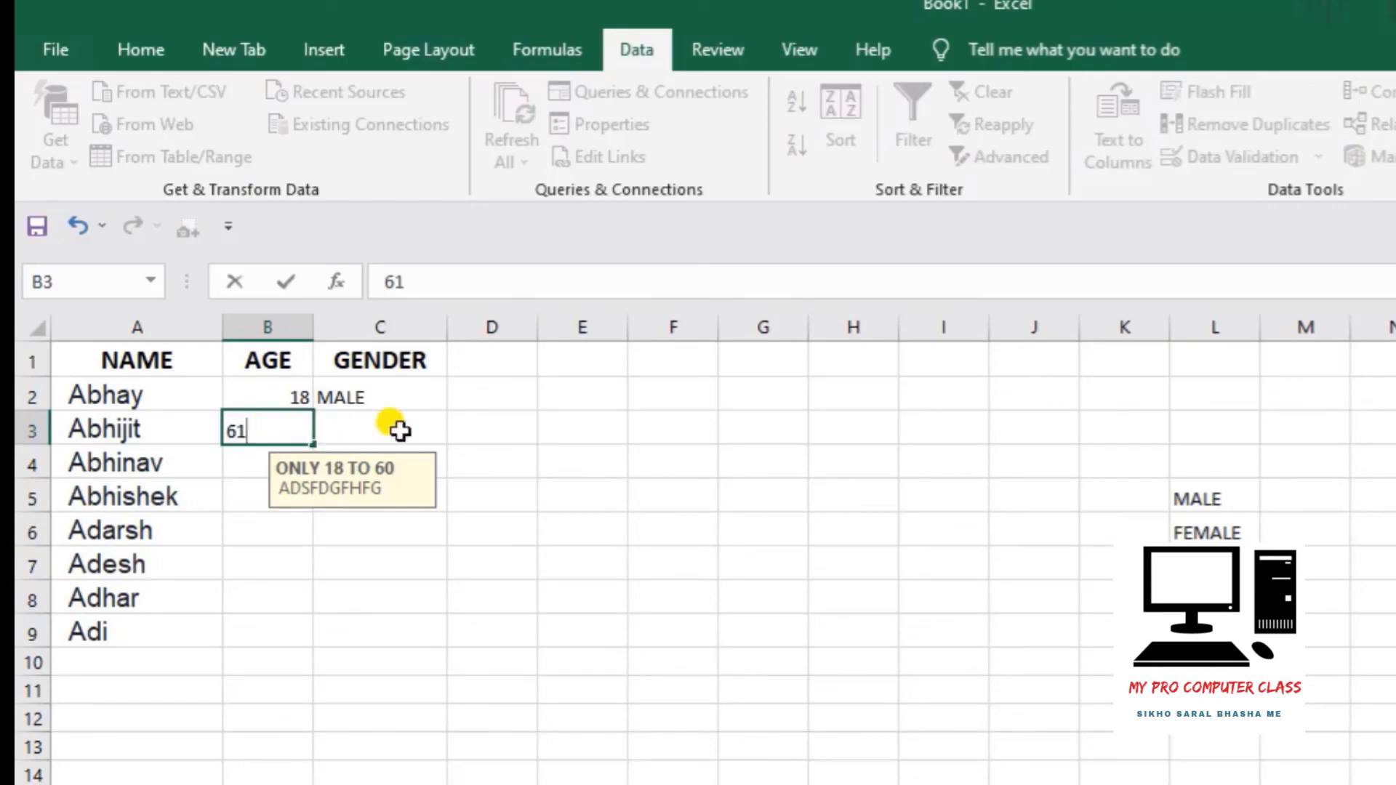
left_click(439, 430)
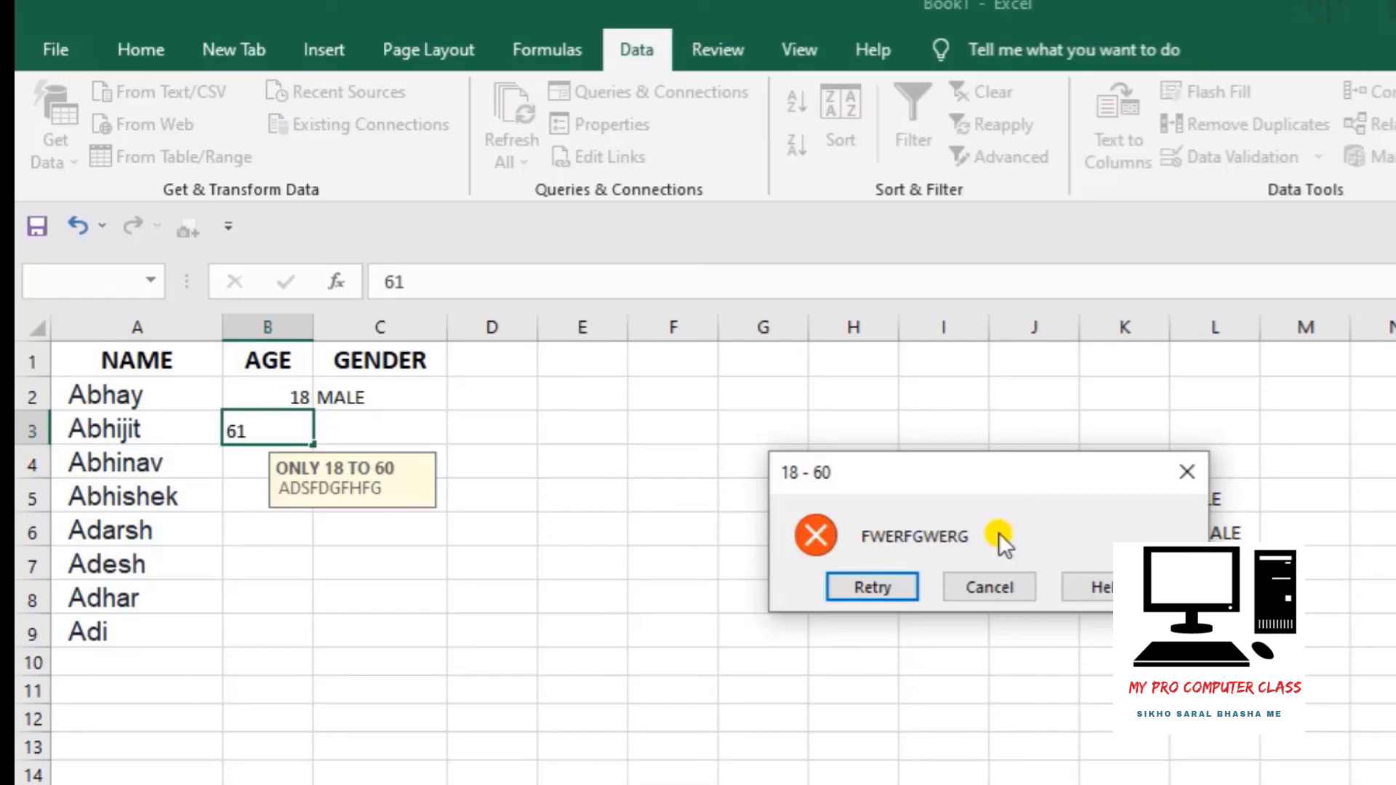
left_click(994, 588)
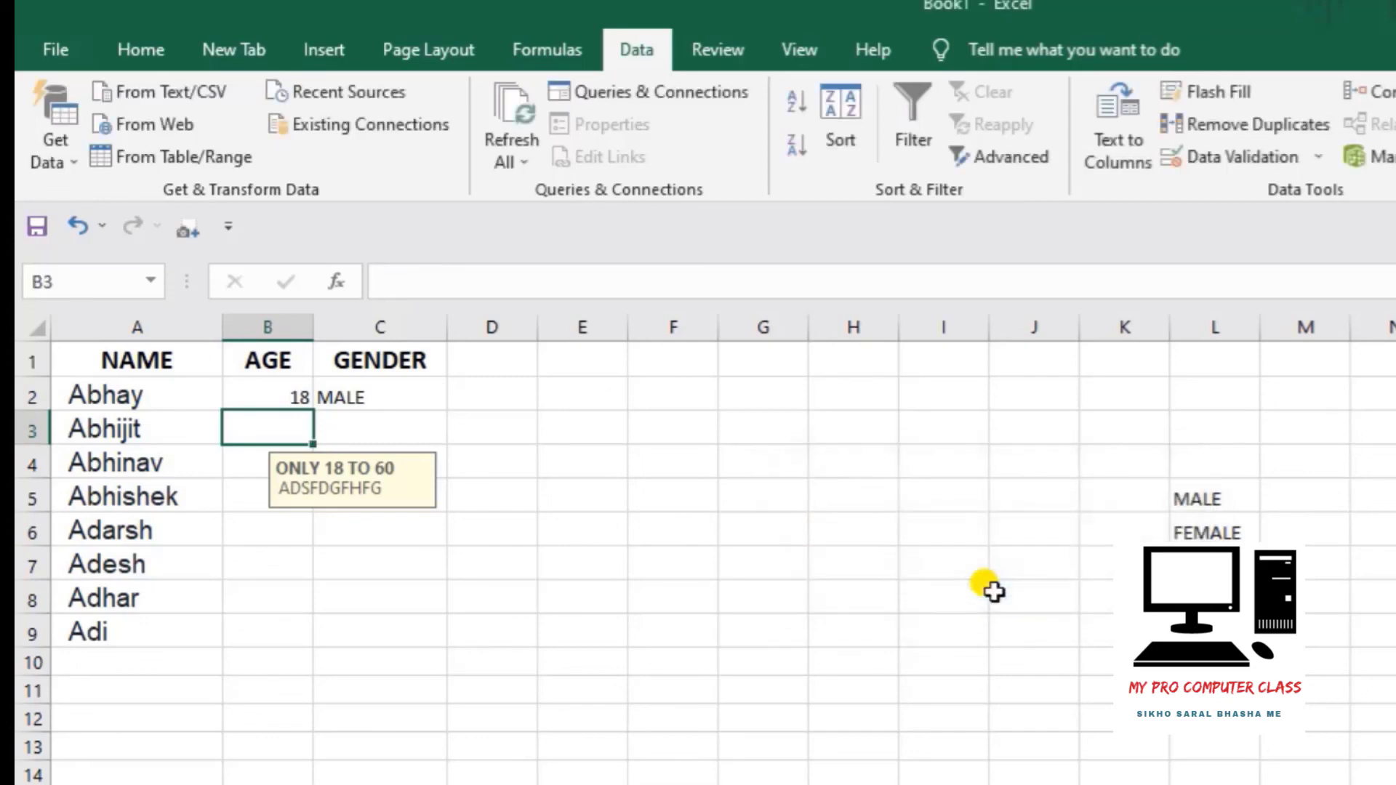
left_click(609, 539)
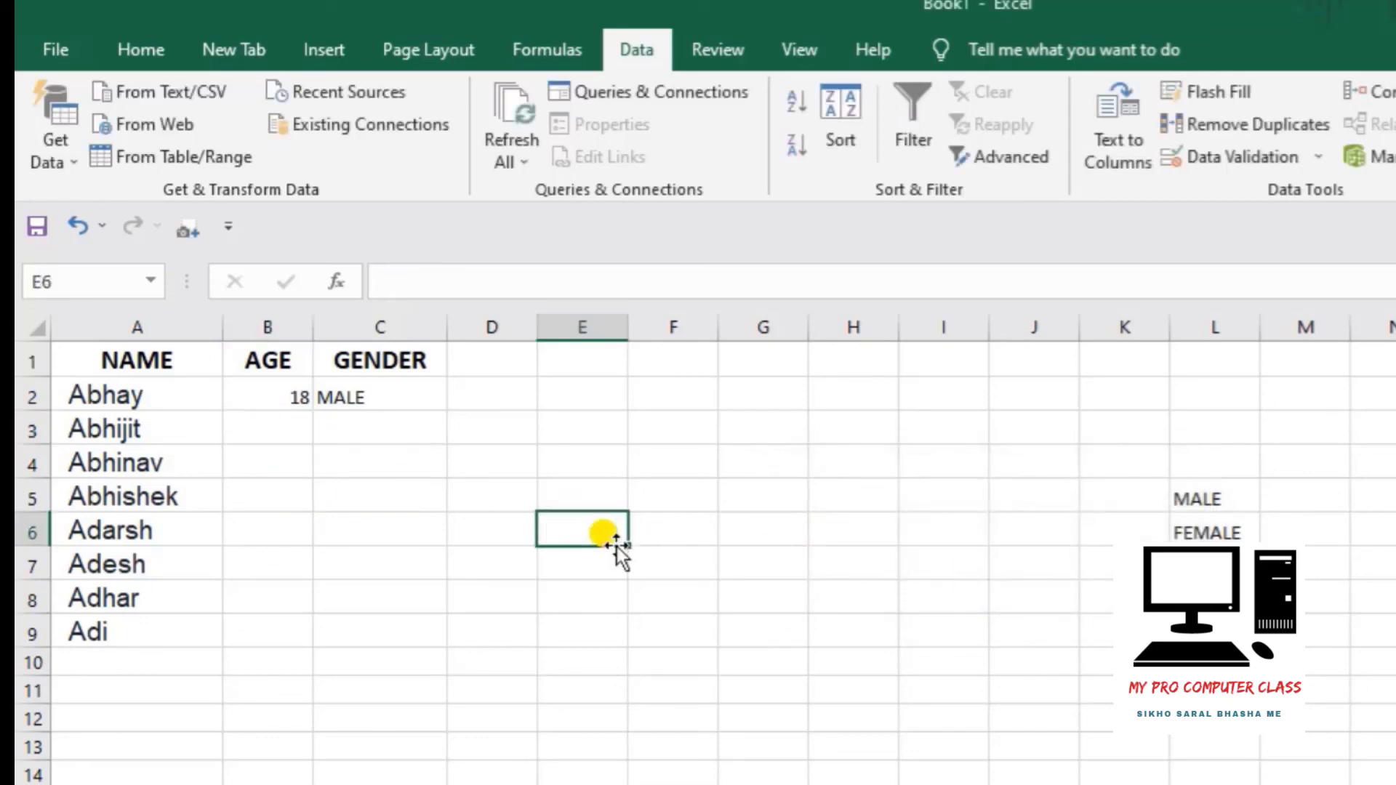